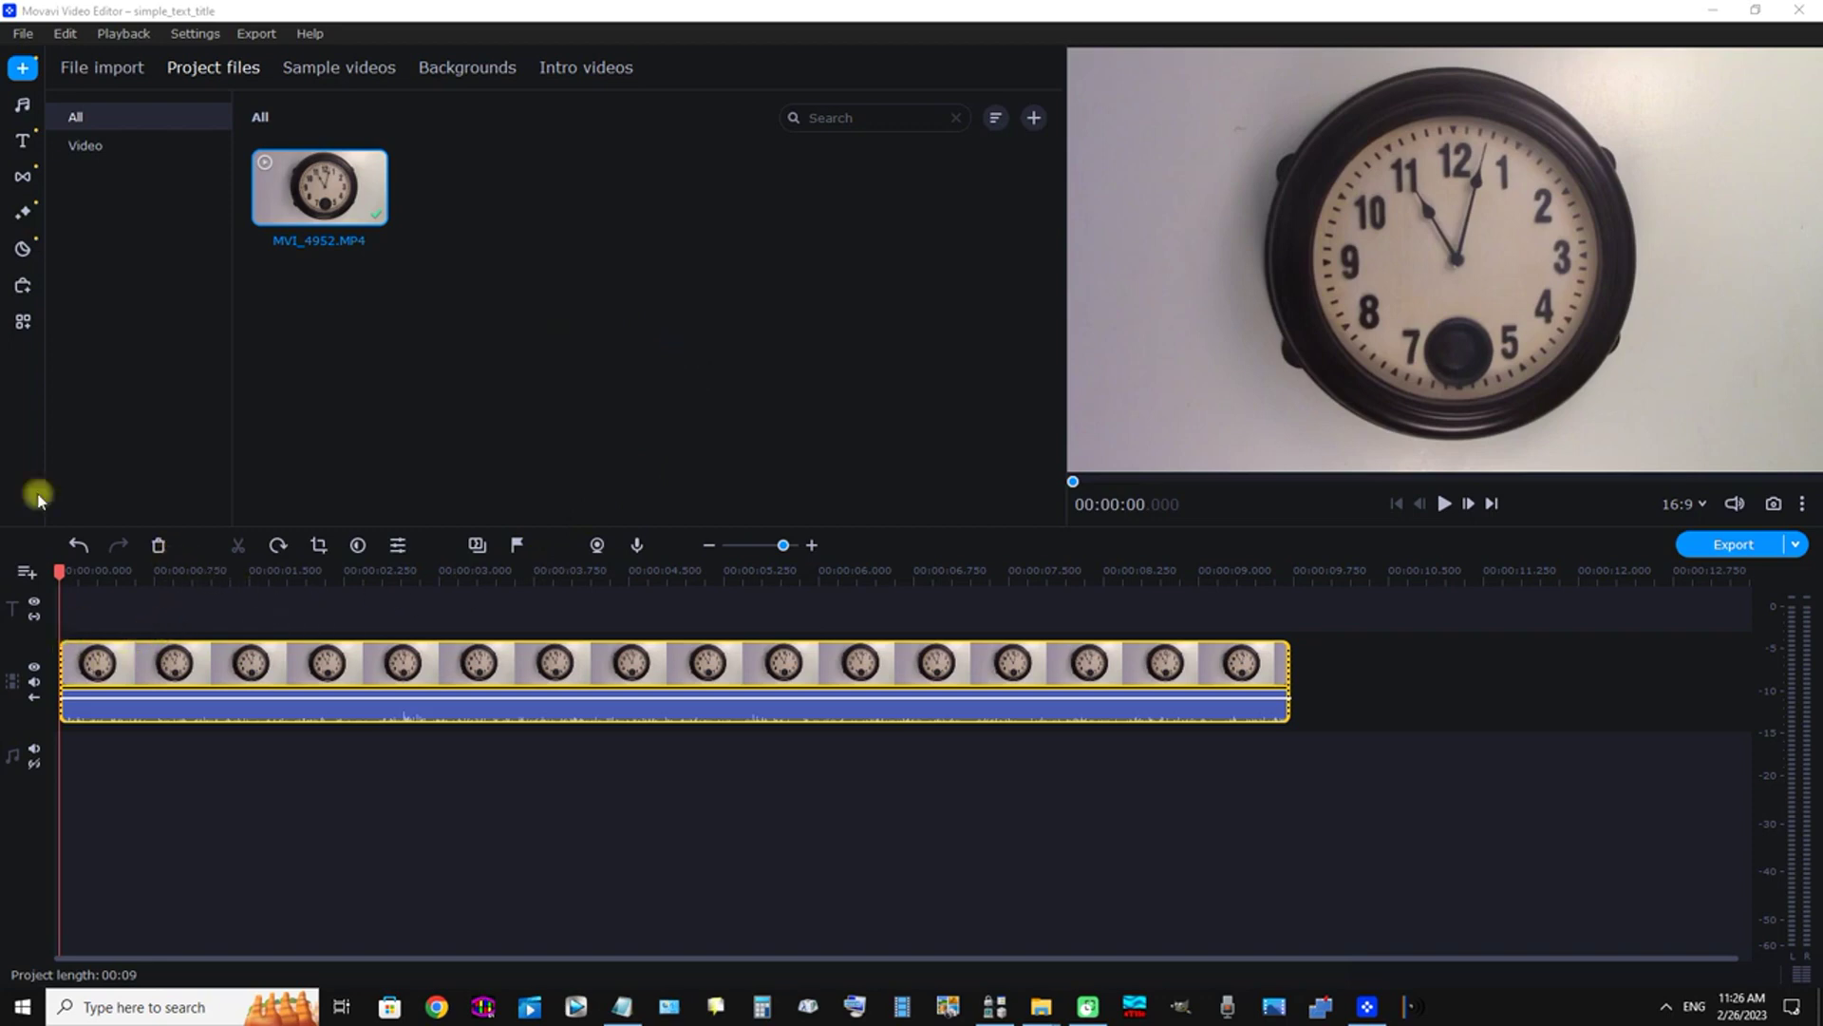
Step: Open the Titles library from the left sidebar
{"action": "left_click", "coordinate": [23, 141]}
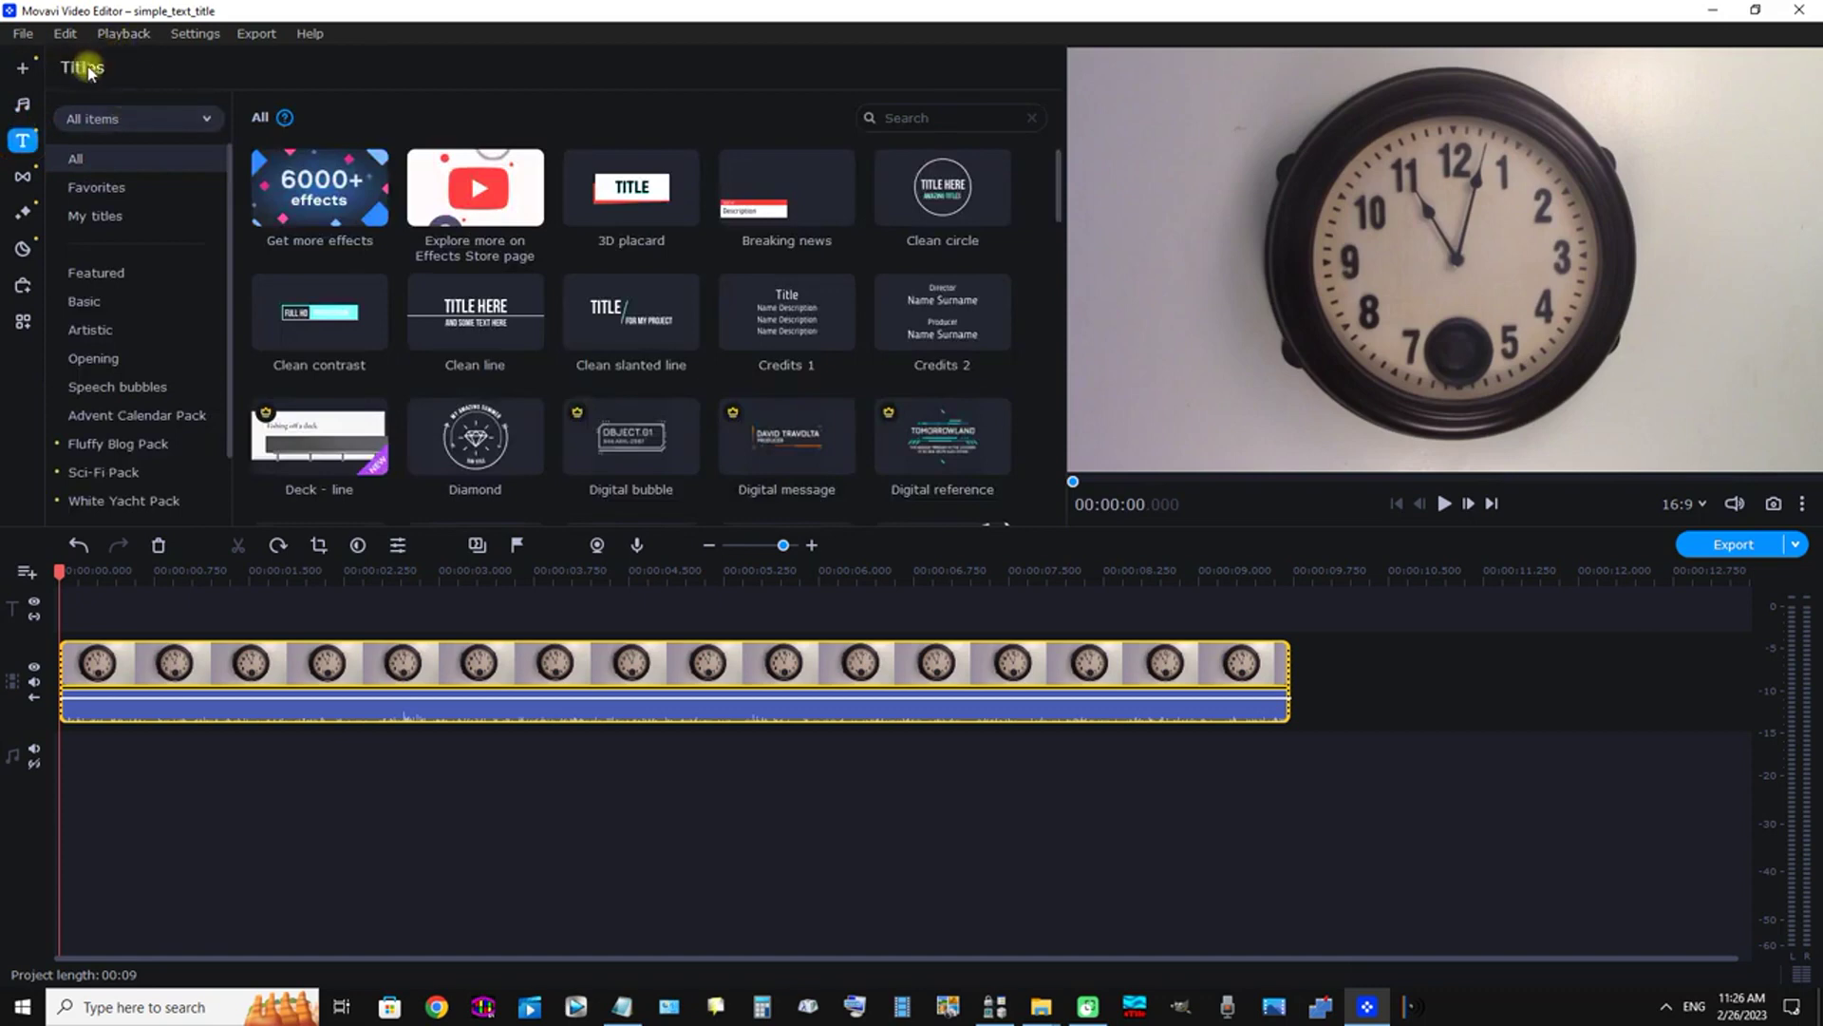
Step: Add the built-in Basic 'Simple text' title at the current timeline position
{"action": "left_click", "coordinate": [137, 119]}
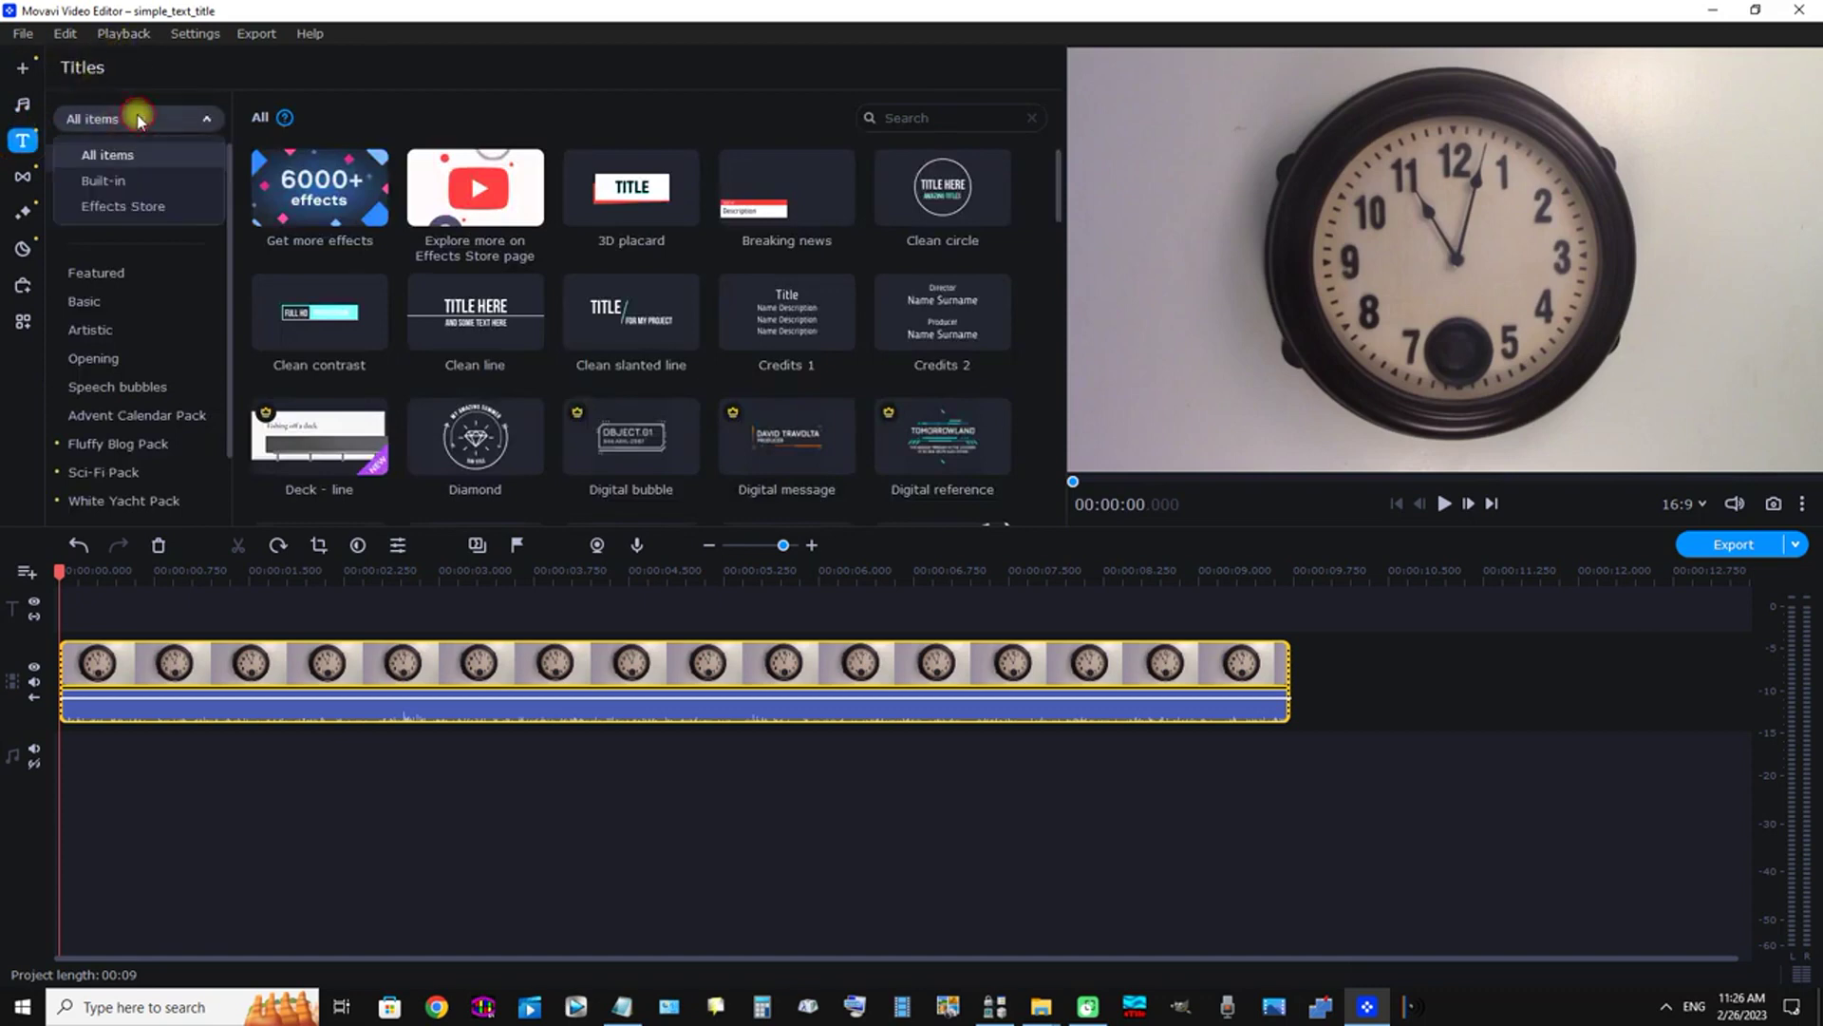
{"action": "left_click", "coordinate": [154, 182]}
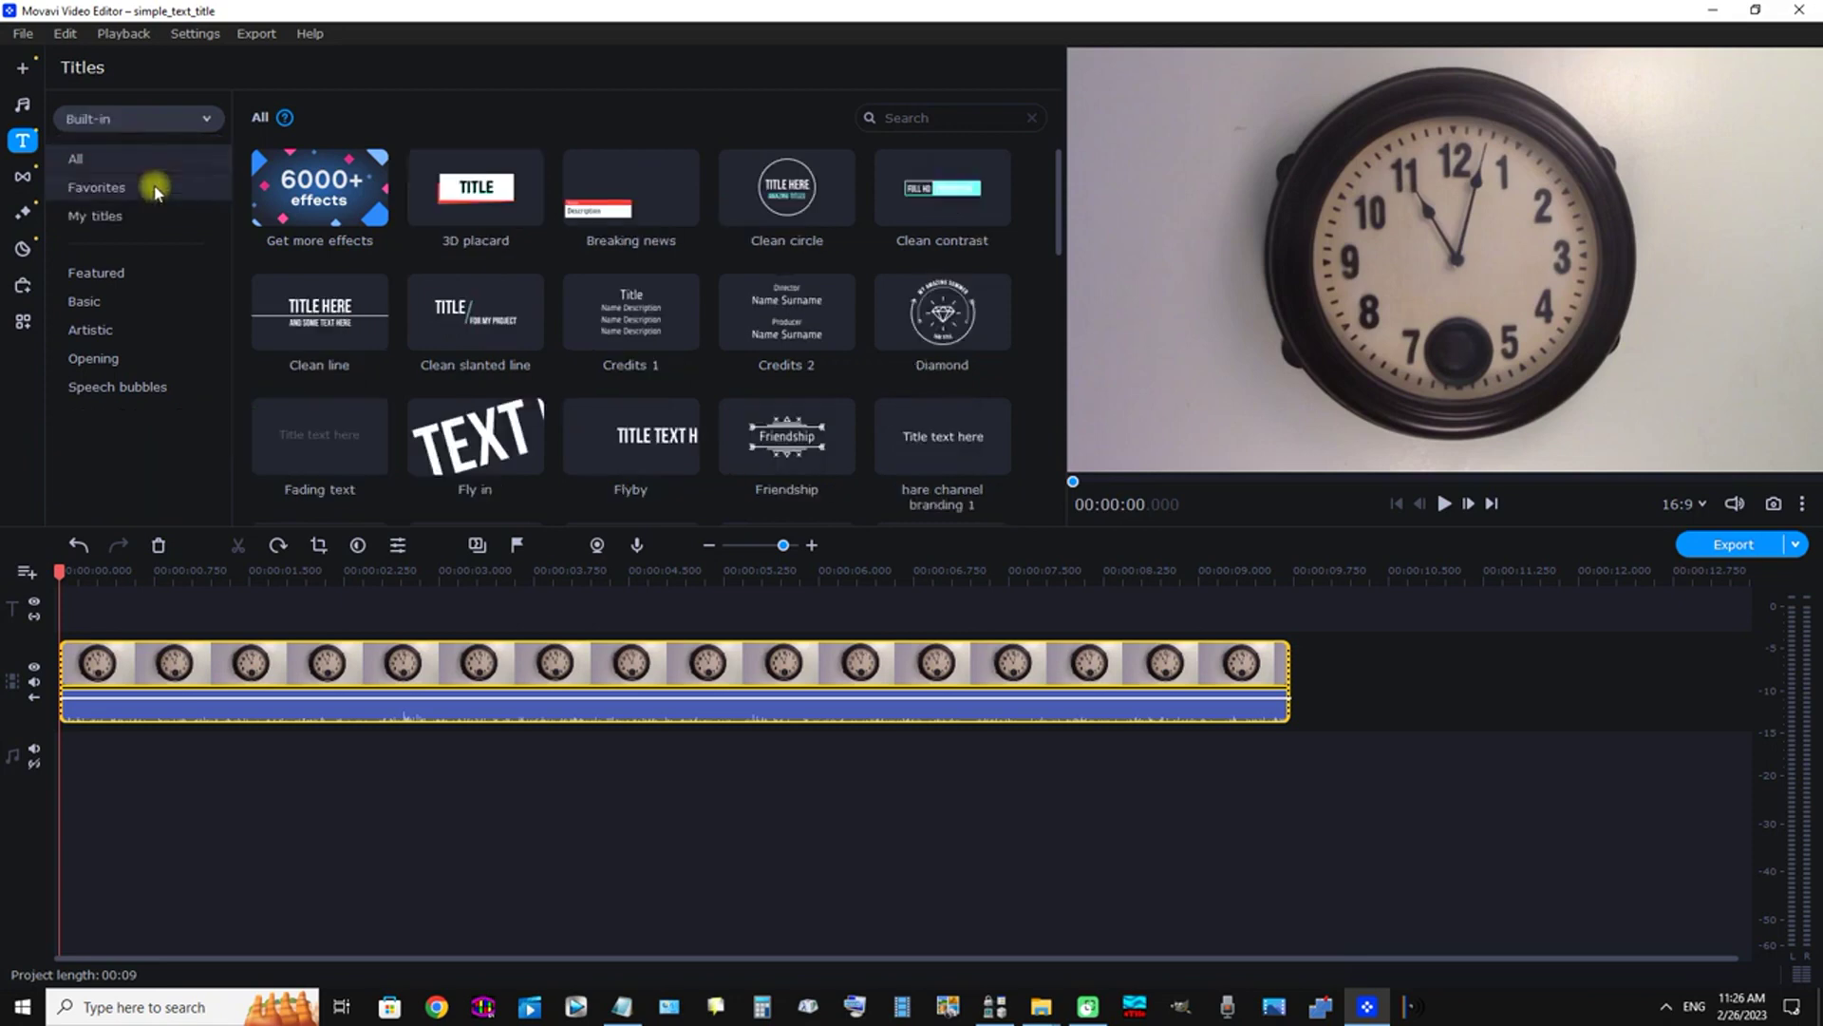
{"action": "left_click", "coordinate": [87, 304]}
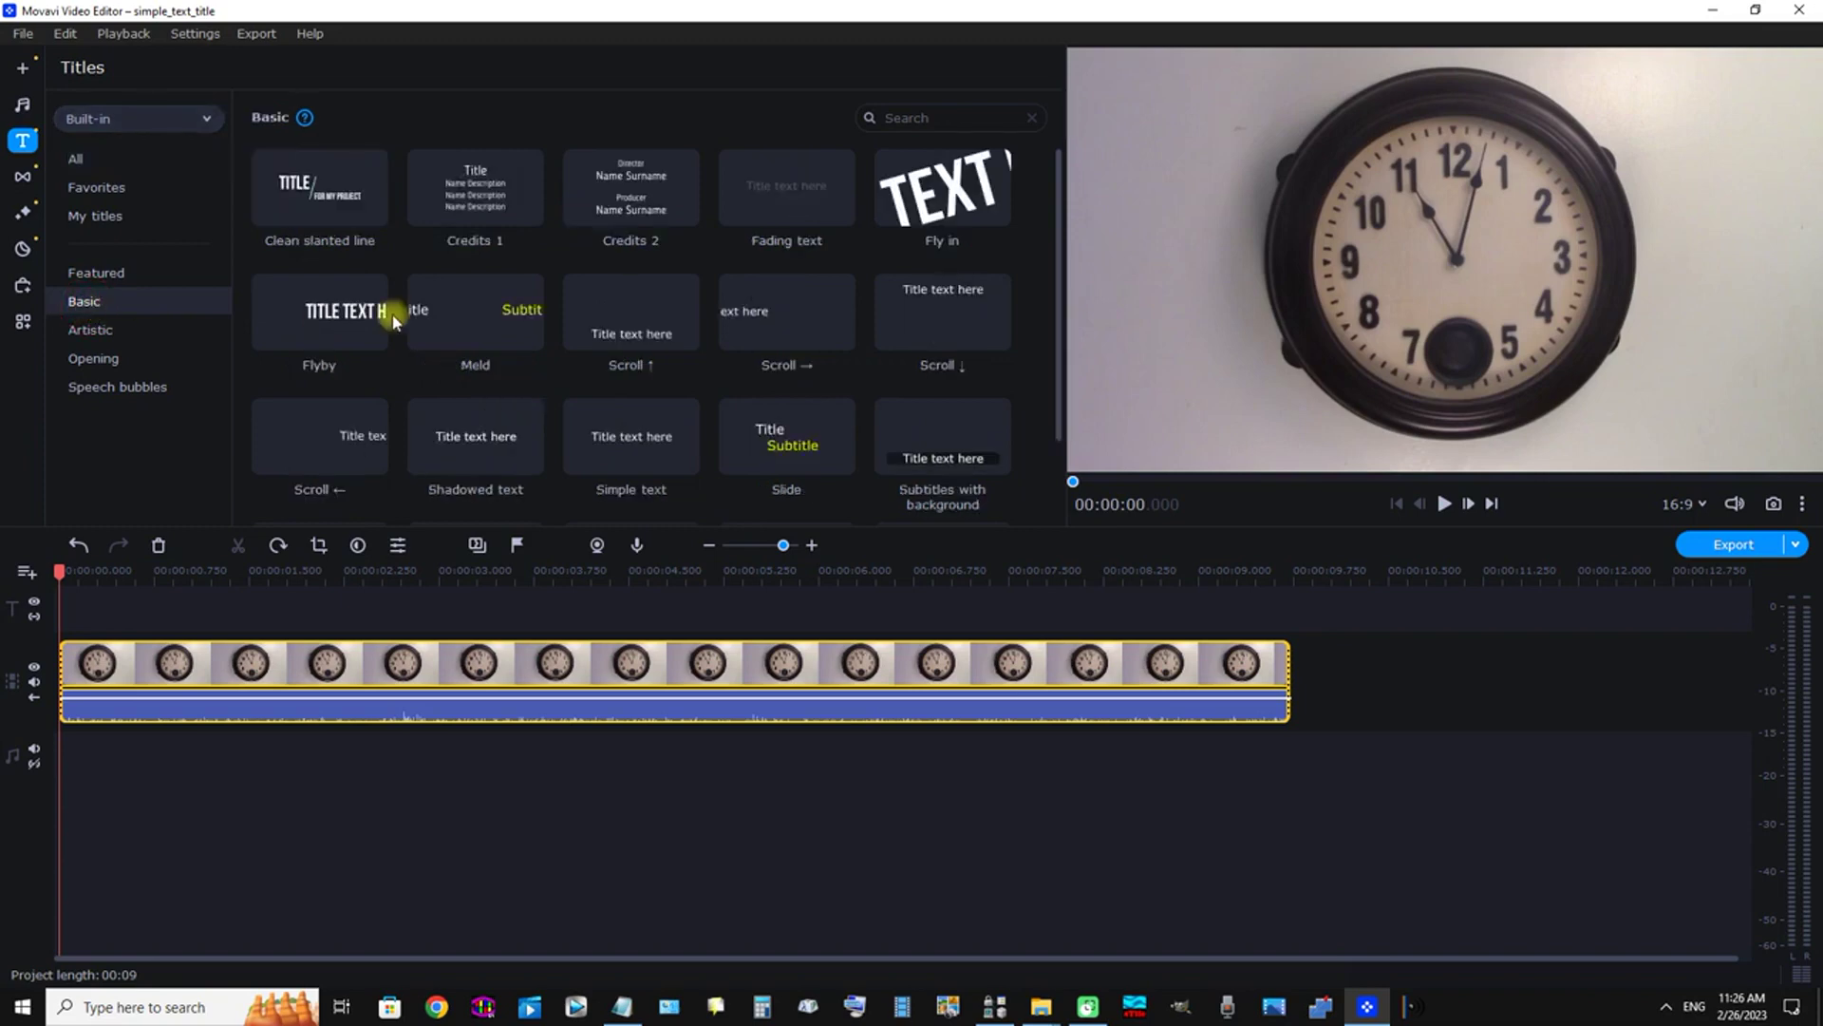
{"action": "right_click", "coordinate": [630, 454]}
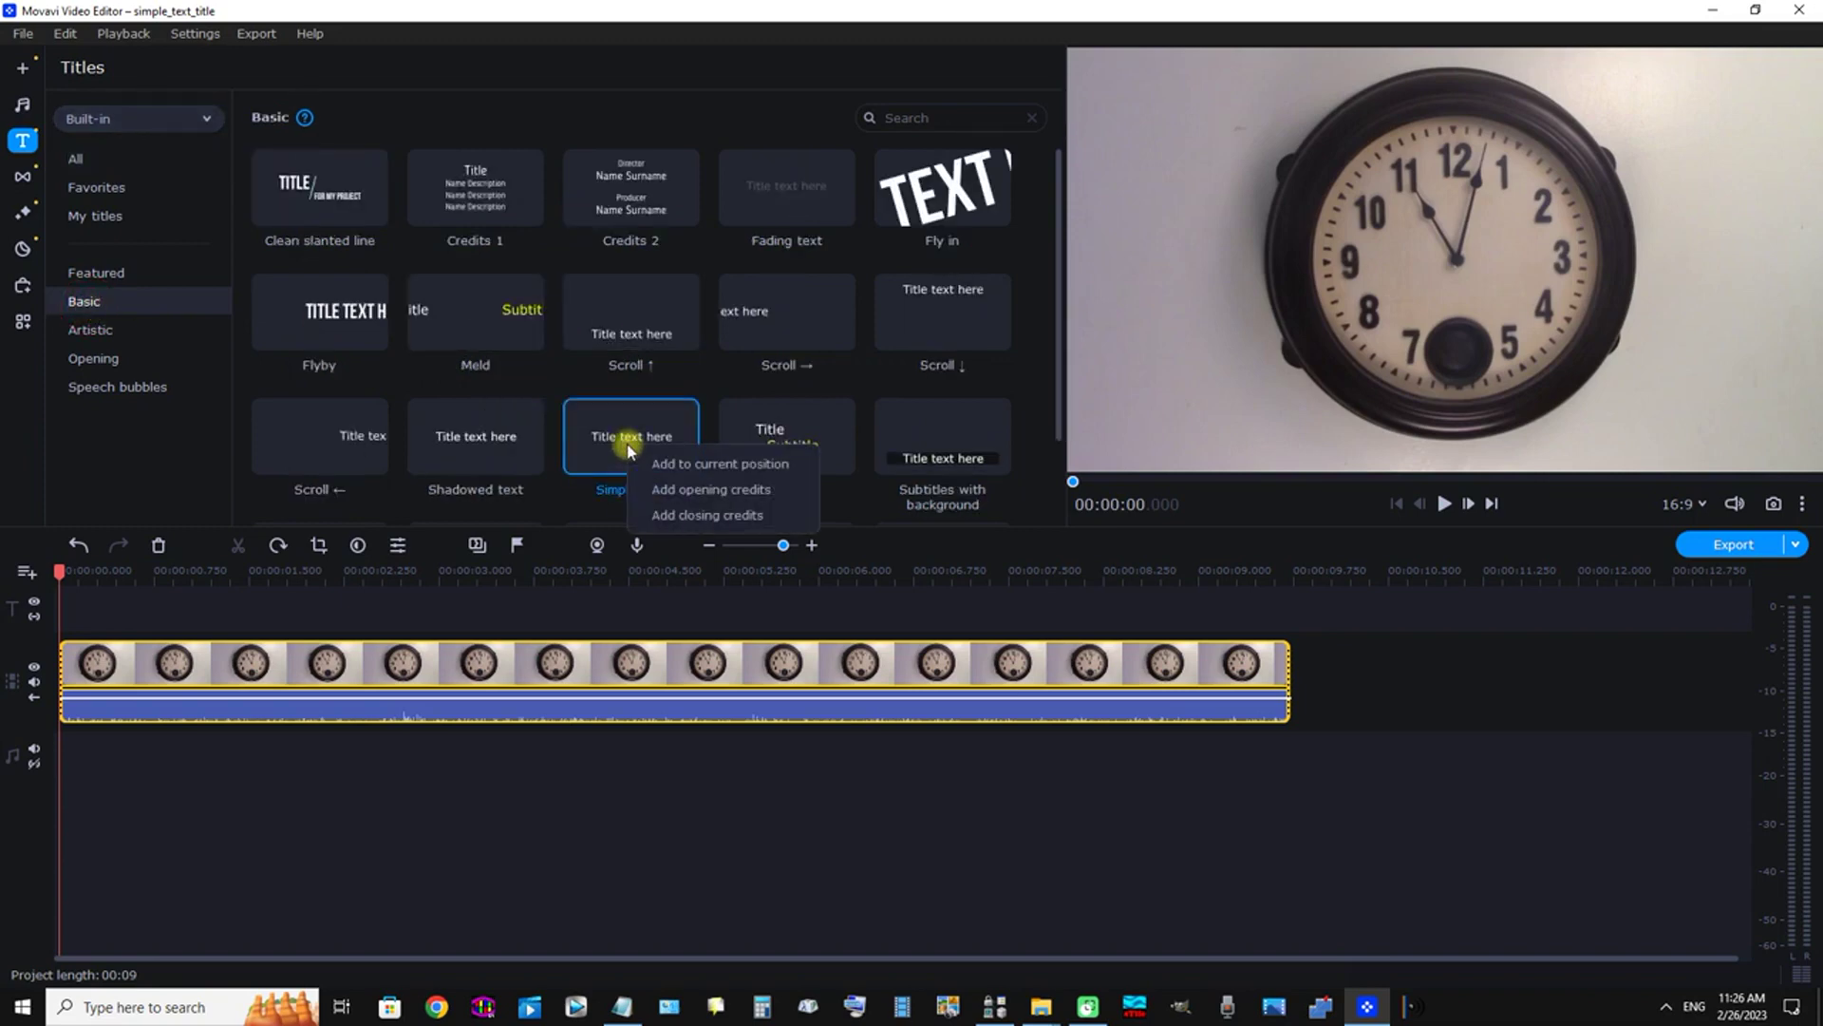
{"action": "left_click", "coordinate": [690, 465]}
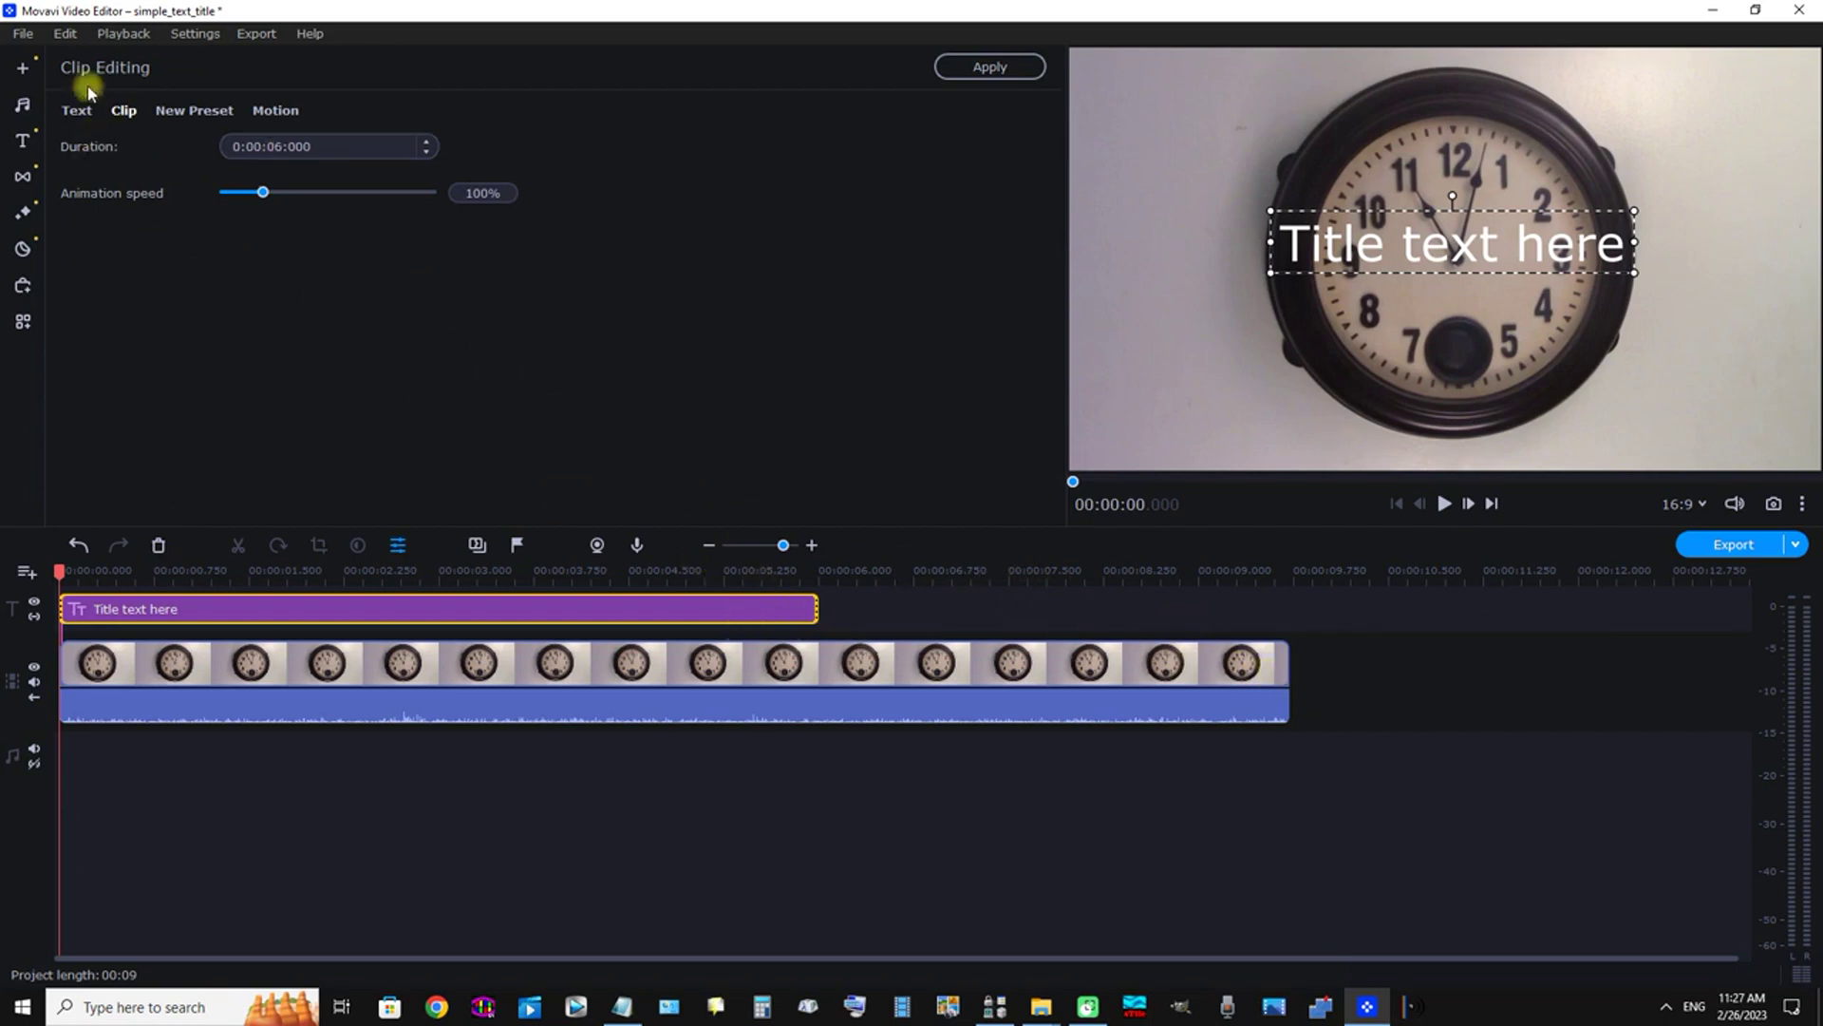
Step: Show the title's Text settings in the Clip Editing panel
{"action": "left_click", "coordinate": [77, 111]}
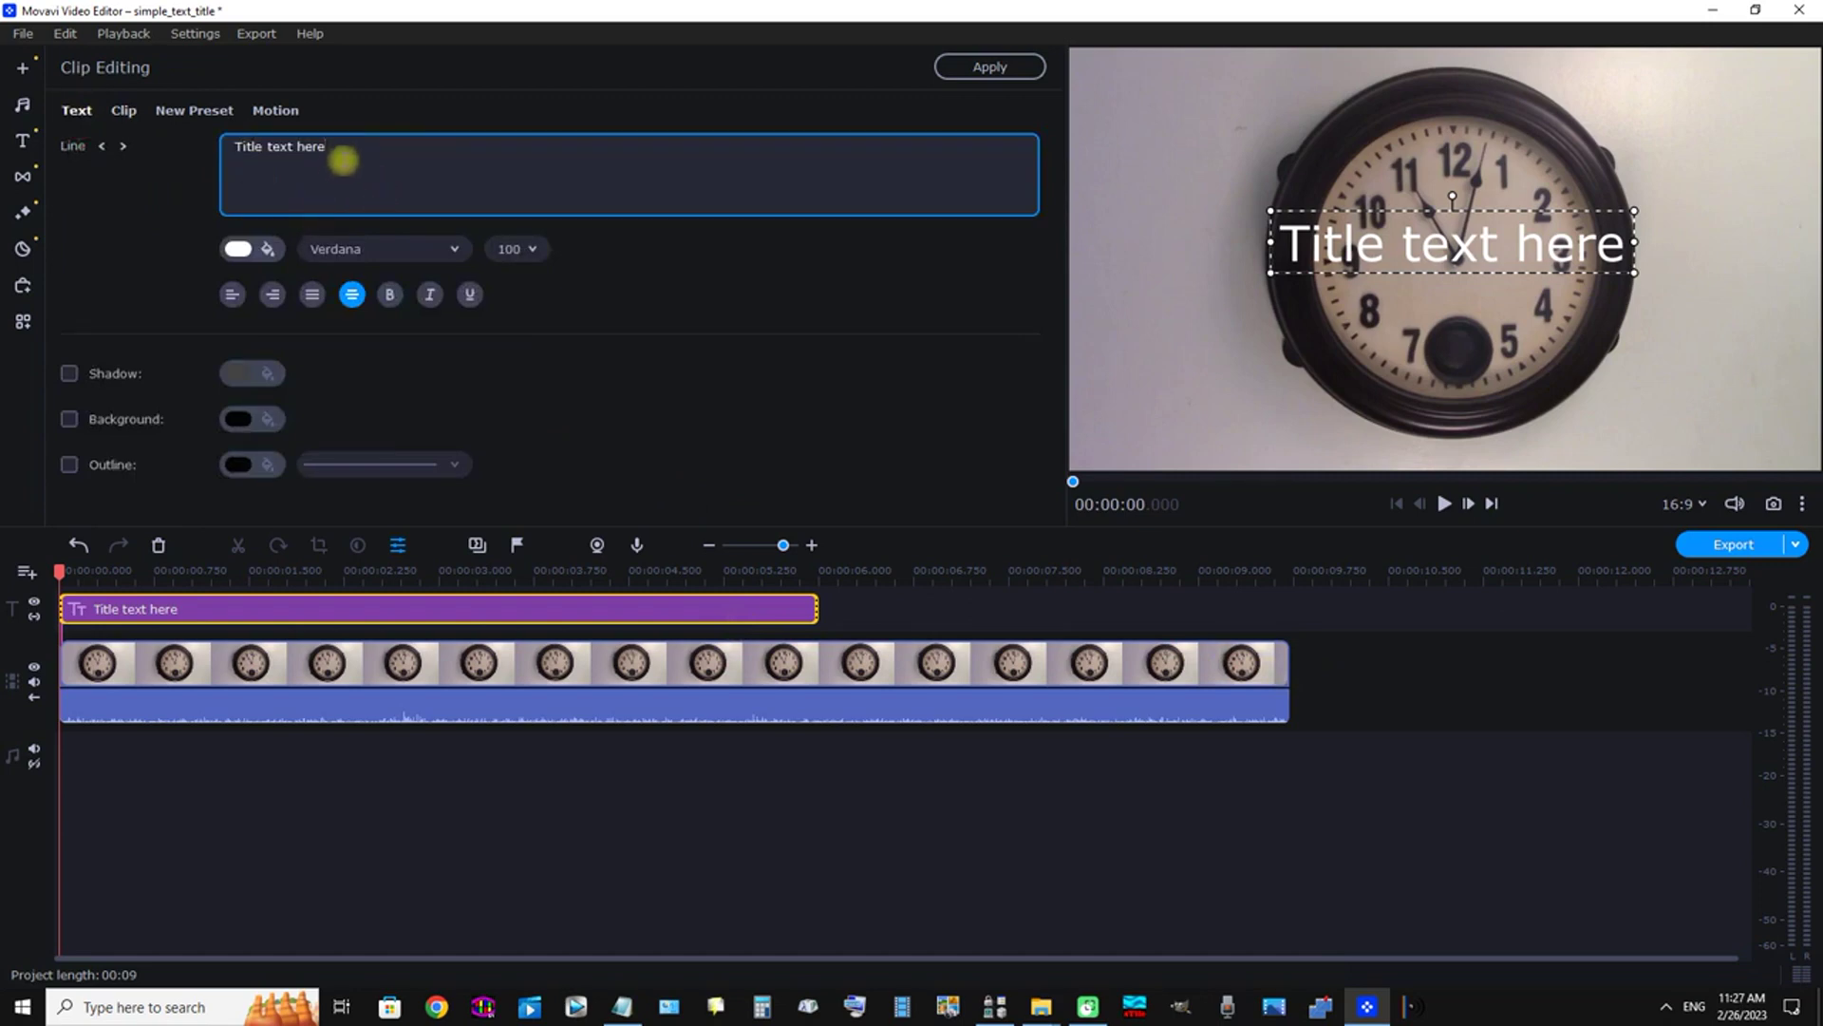
Step: Replace the placeholder title text with 'What Time Is It?'
{"action": "left_click_drag", "start_coordinate": [344, 150], "coordinate": [170, 142]}
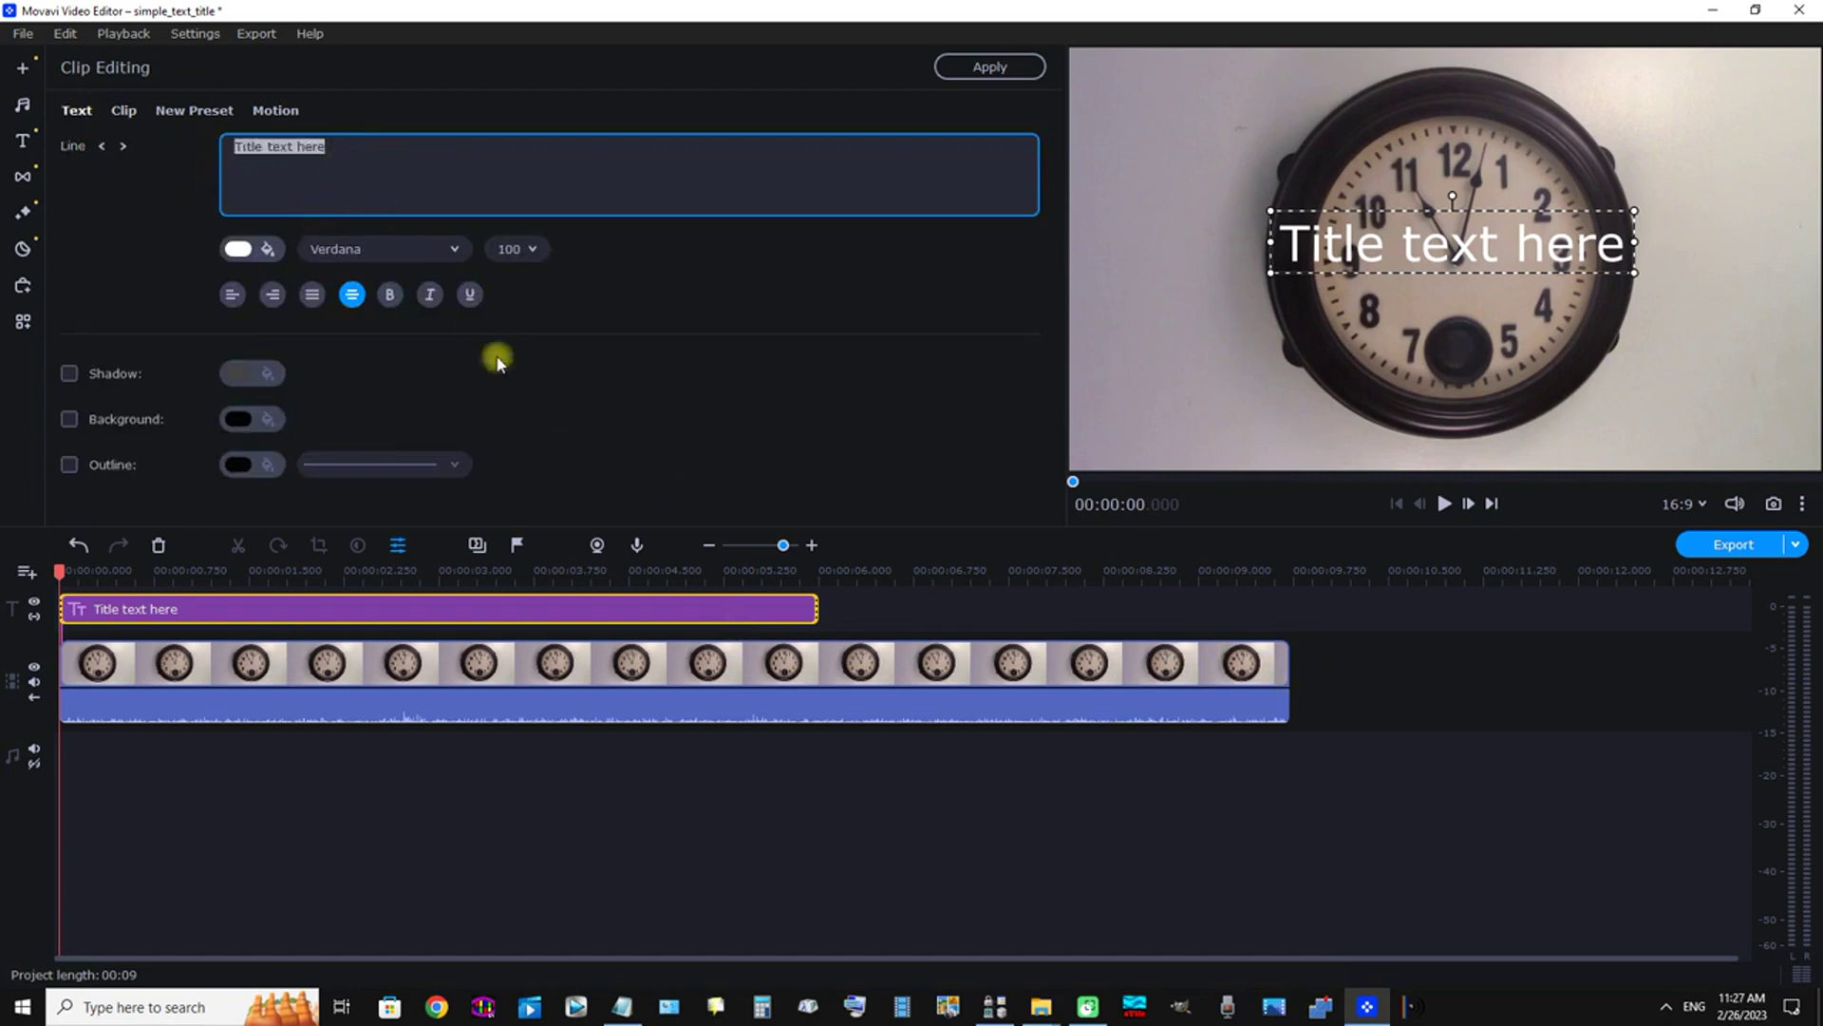
{"action": "type", "text": "Wg"}
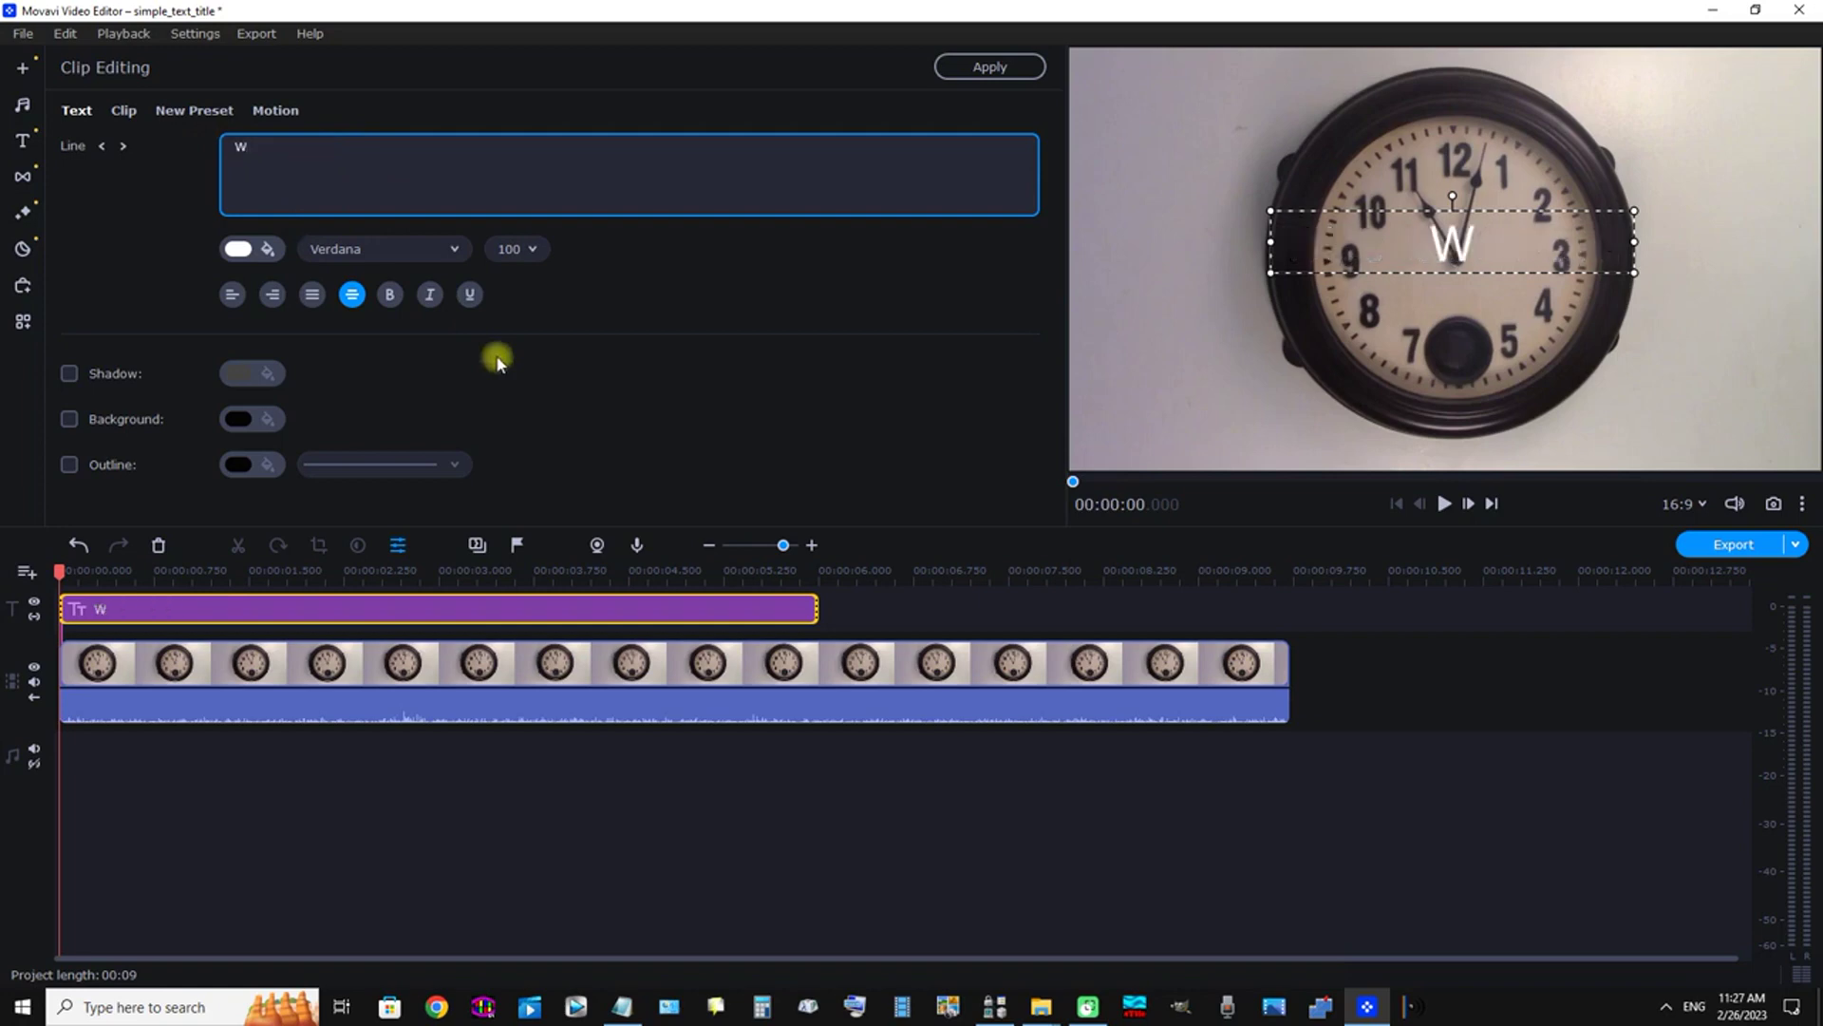
{"action": "key", "text": "BackSpace"}
{"action": "type", "text": "hart"}
{"action": "key", "text": "BackSpace"}
{"action": "key", "text": "BackSpace"}
{"action": "type", "text": "t"}
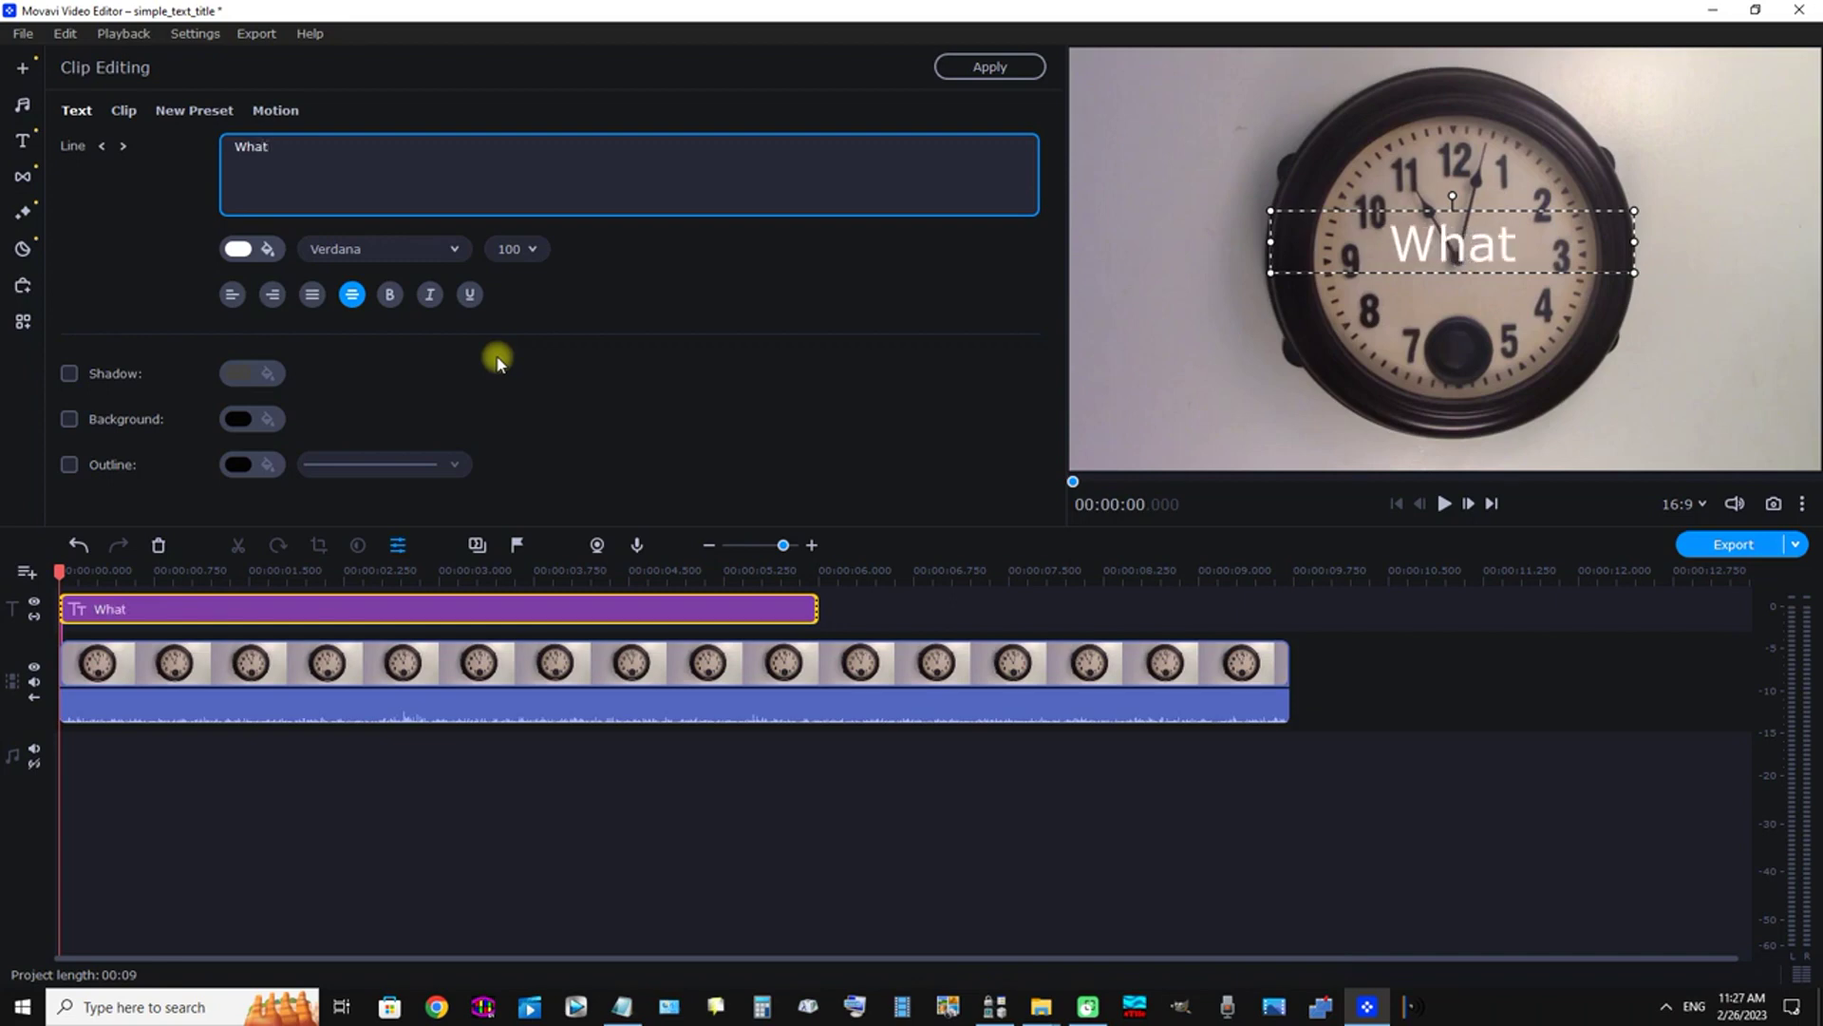
{"action": "type", "text": " Time"}
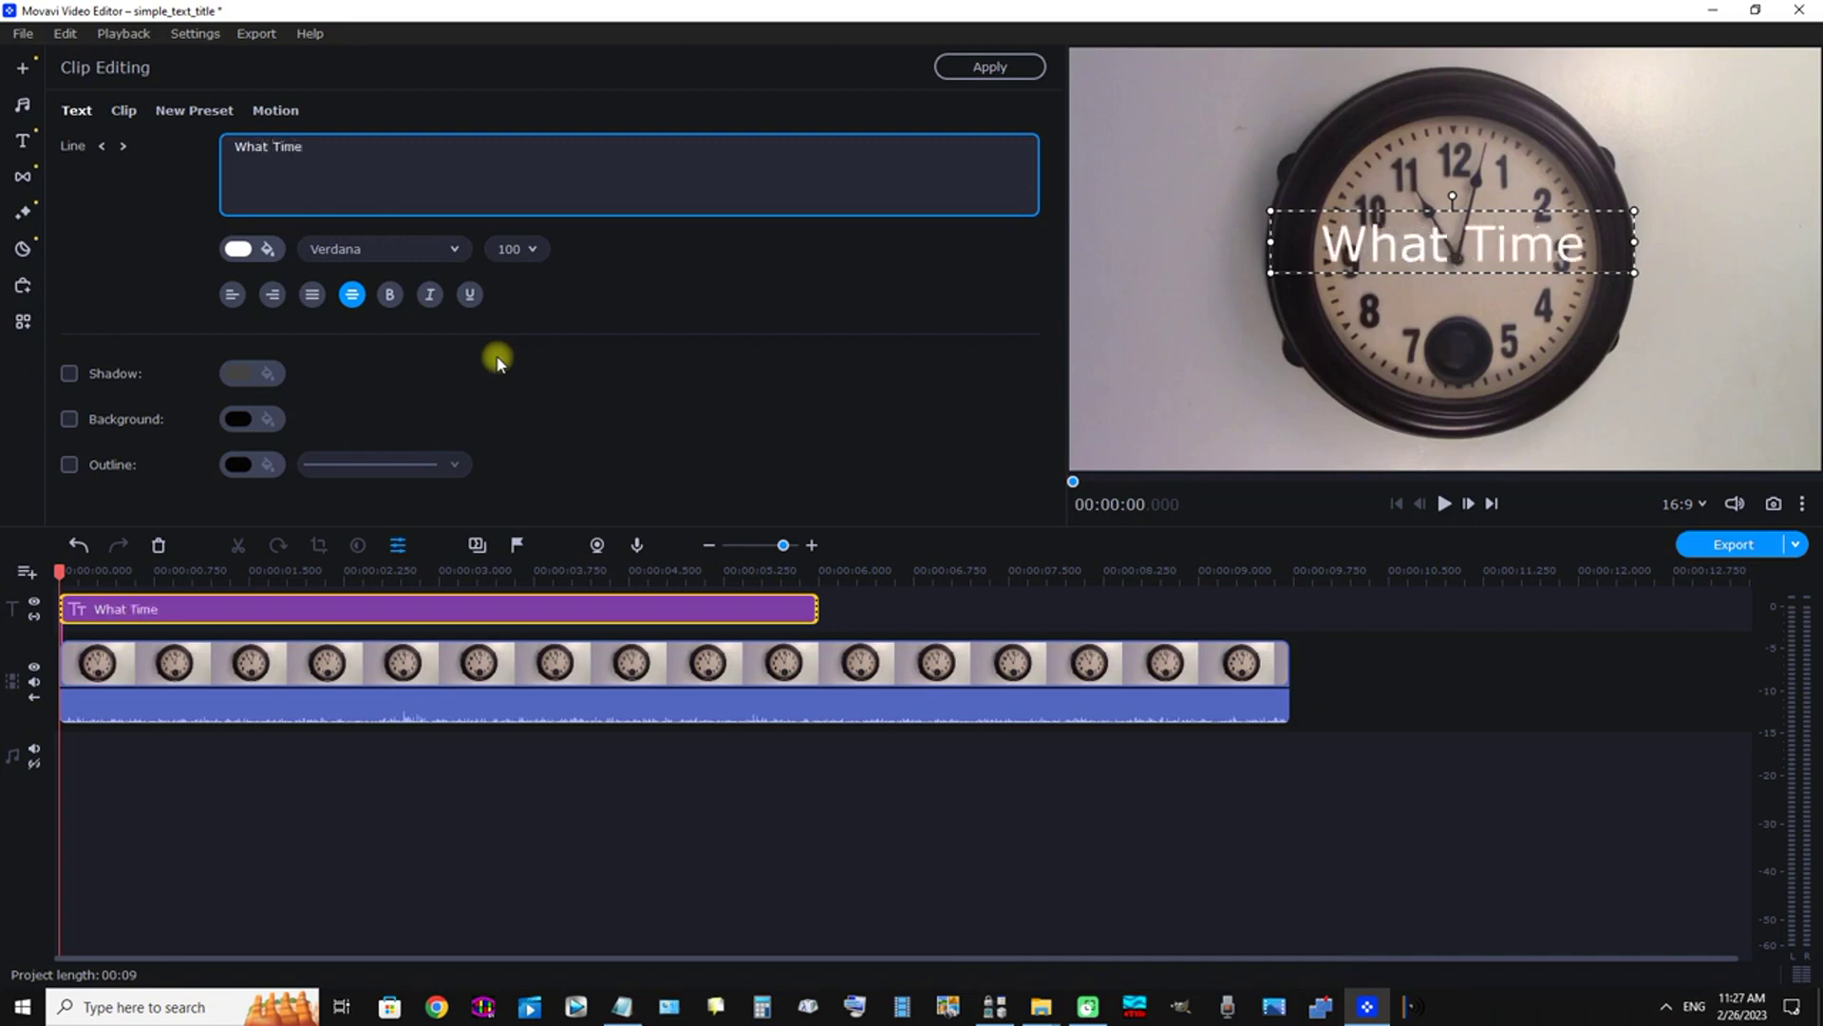
{"action": "type", "text": " Is I"}
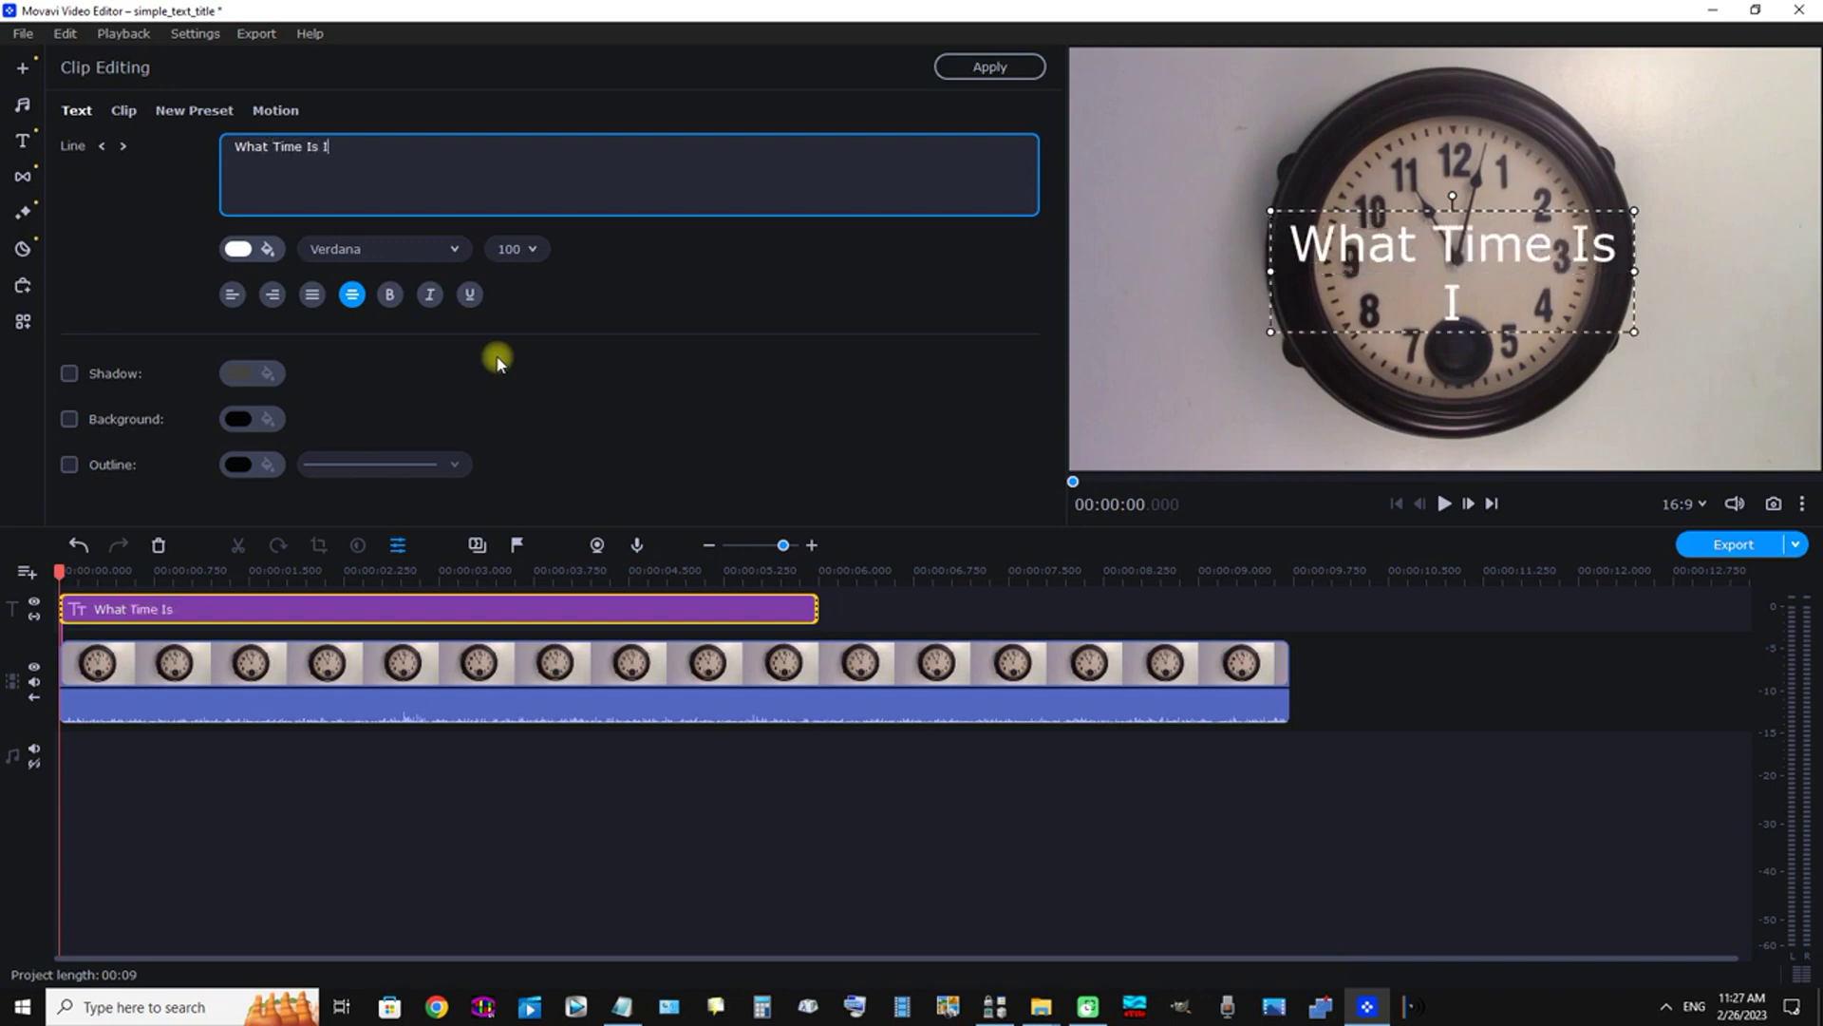
{"action": "type", "text": "t?"}
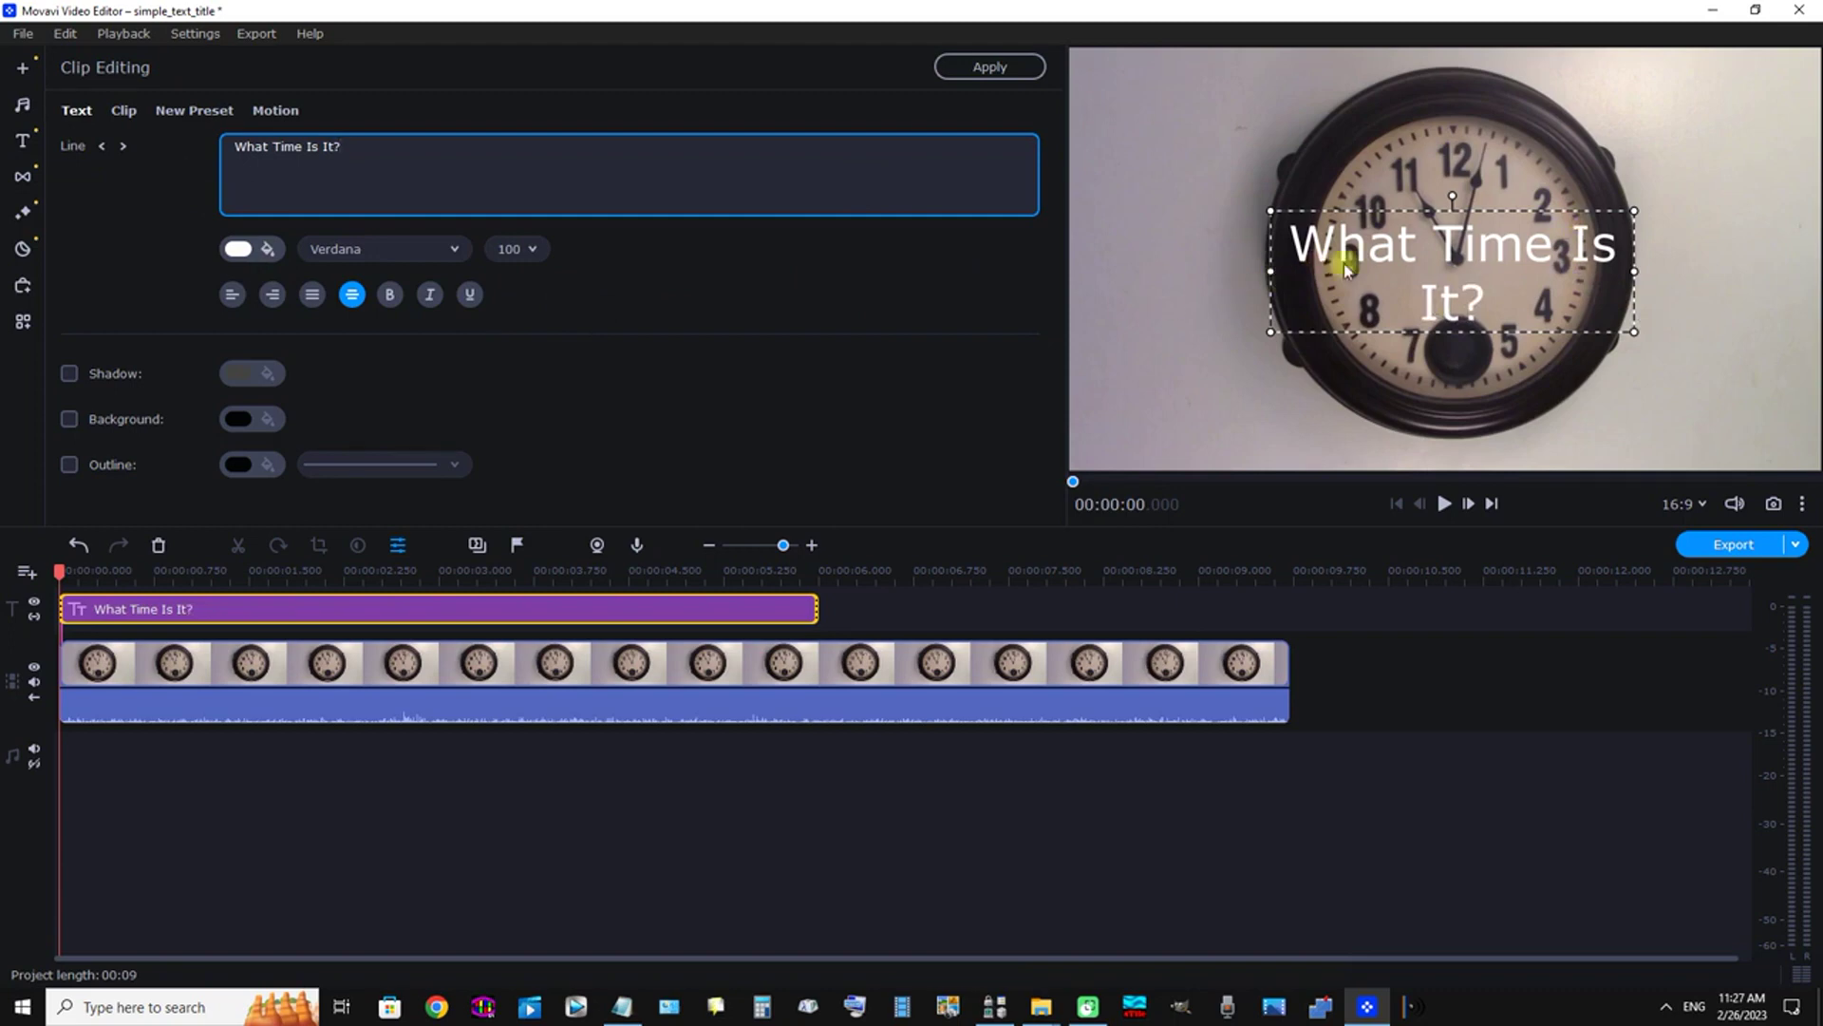
{"action": "left_click", "coordinate": [1472, 253]}
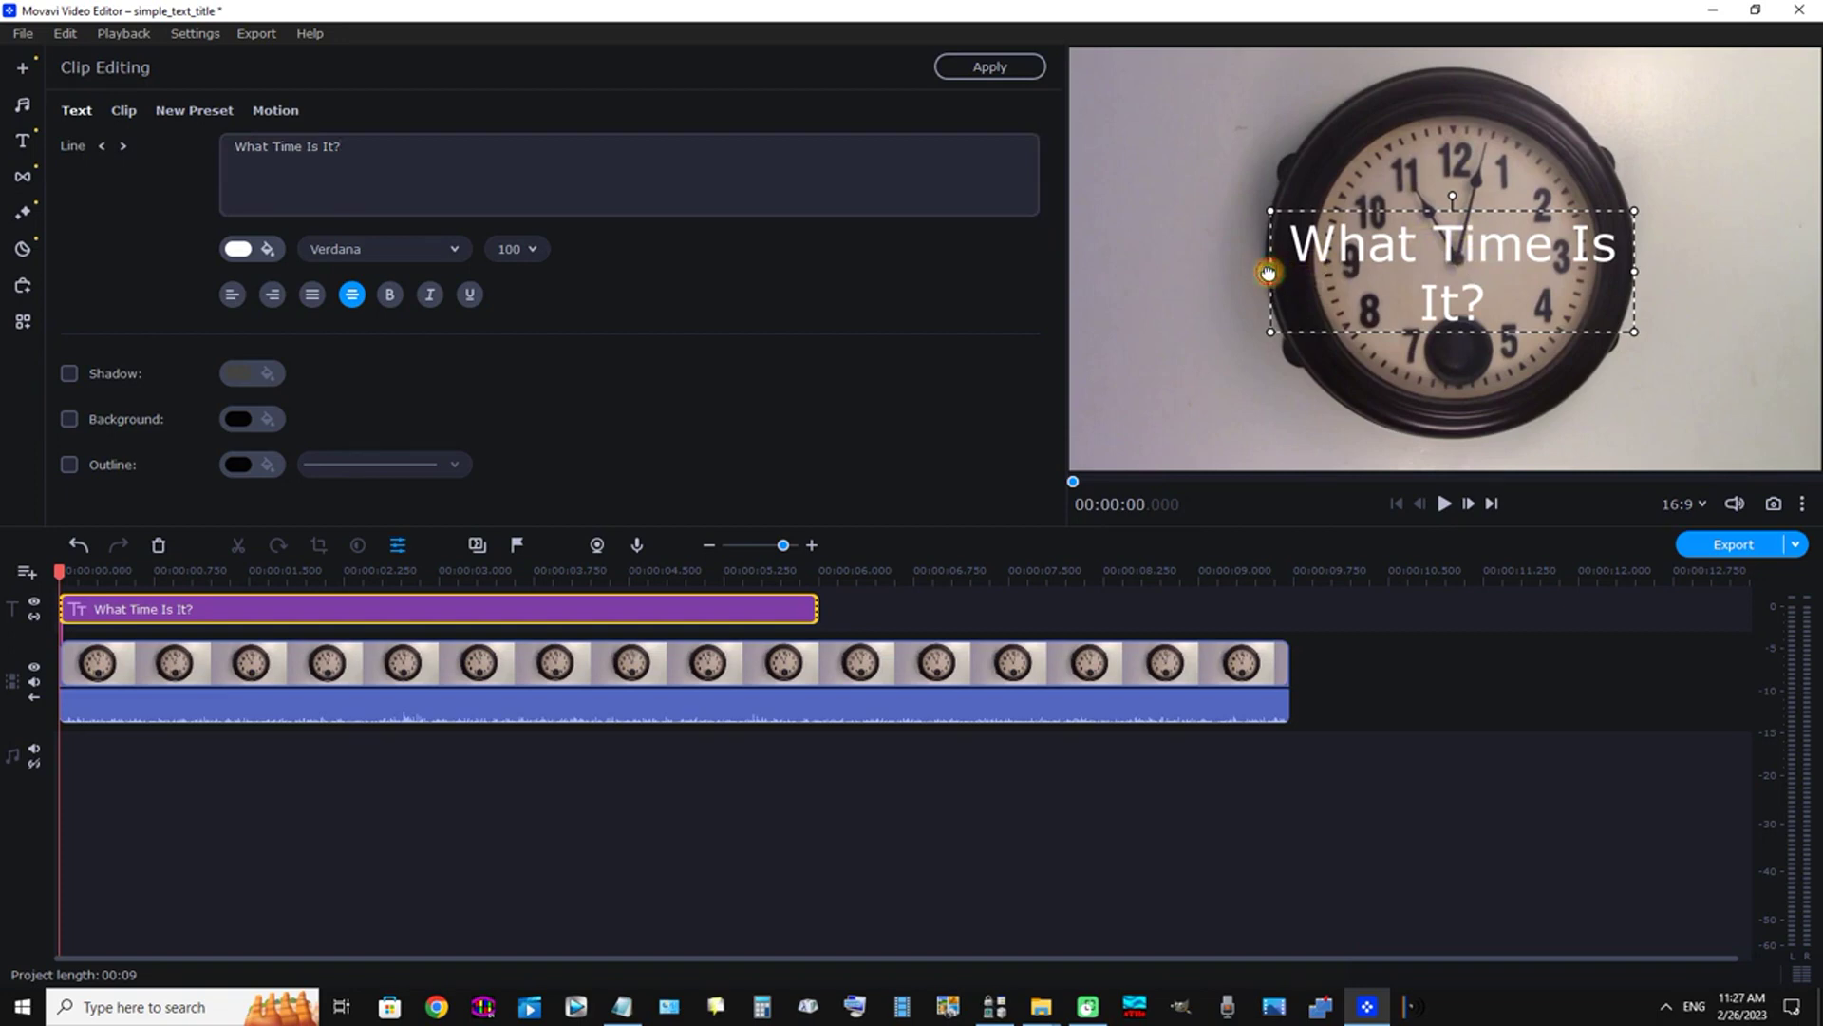
Step: Widen the title box on both sides and nudge it lower so the text fits one line
{"action": "left_click_drag", "start_coordinate": [1275, 270], "coordinate": [1168, 285]}
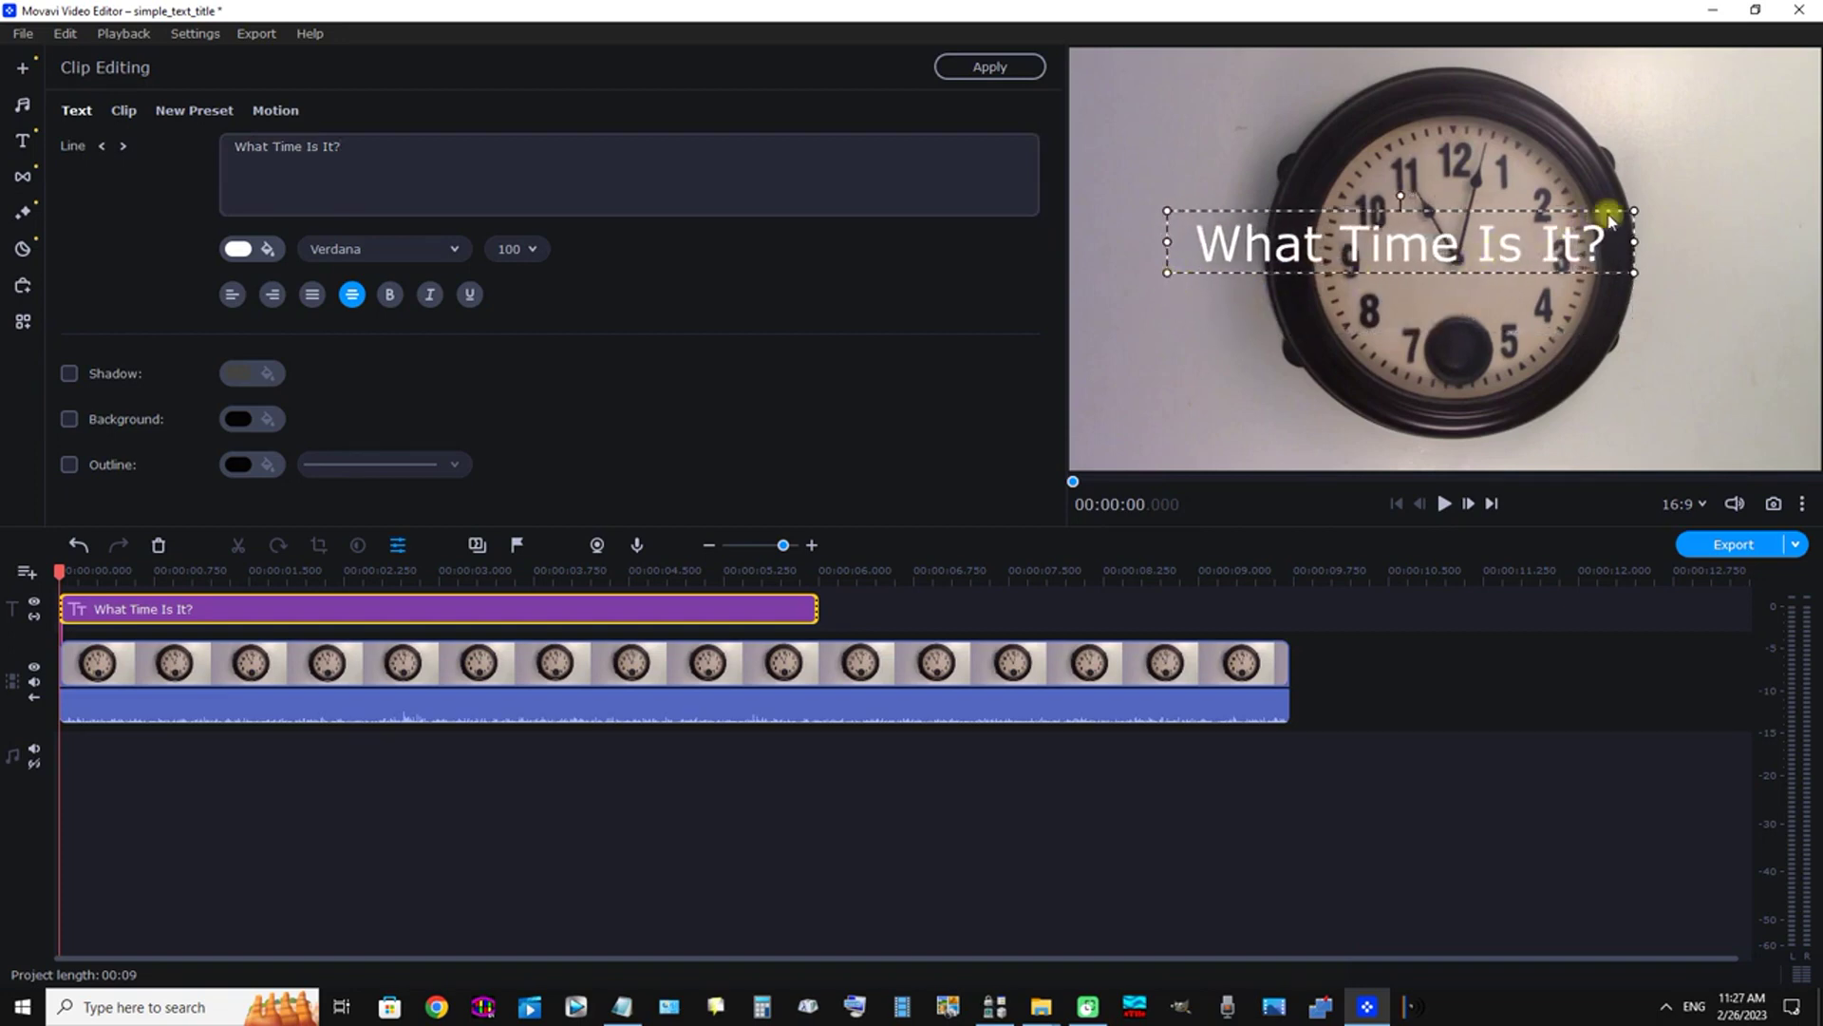
{"action": "left_click_drag", "start_coordinate": [1630, 245], "coordinate": [1720, 248]}
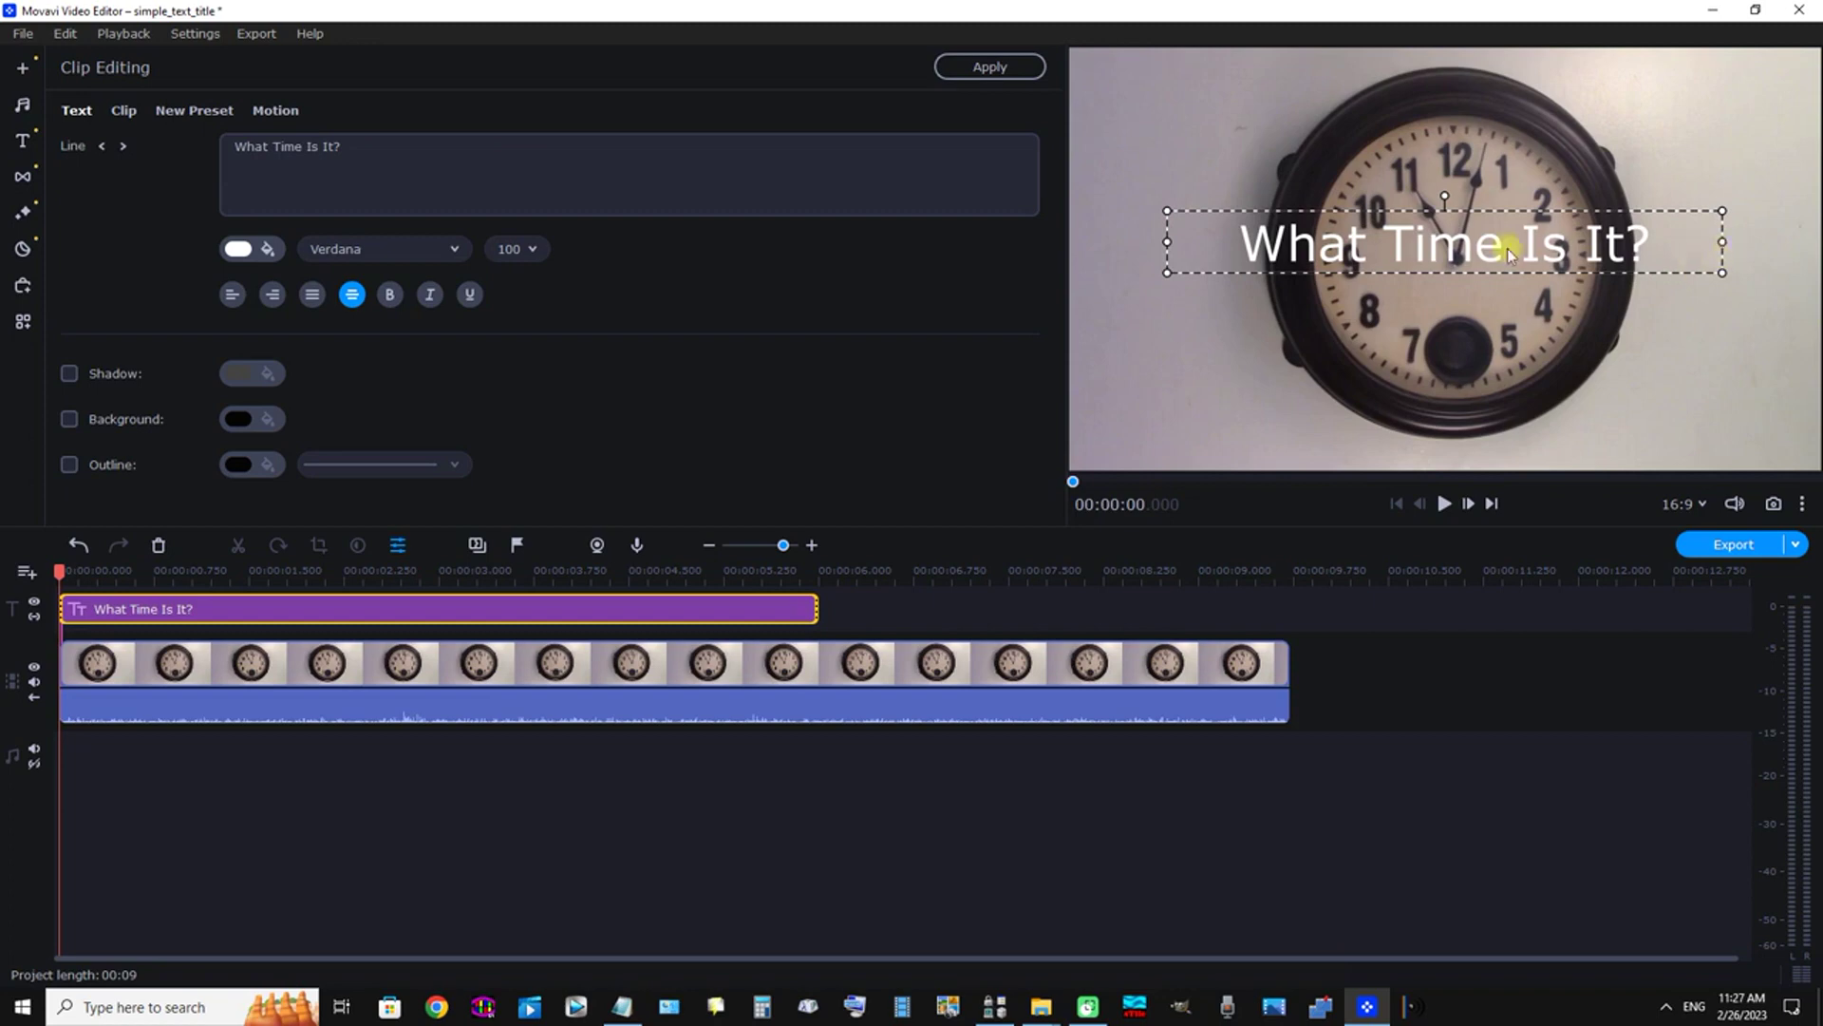
{"action": "mouse_move", "coordinate": [1442, 238]}
{"action": "left_mouse_down"}
{"action": "mouse_move", "coordinate": [1452, 283]}
{"action": "mouse_move", "coordinate": [1426, 295]}
{"action": "mouse_move", "coordinate": [1467, 335]}
{"action": "mouse_move", "coordinate": [1438, 243]}
{"action": "mouse_move", "coordinate": [1451, 259]}
{"action": "left_mouse_up"}
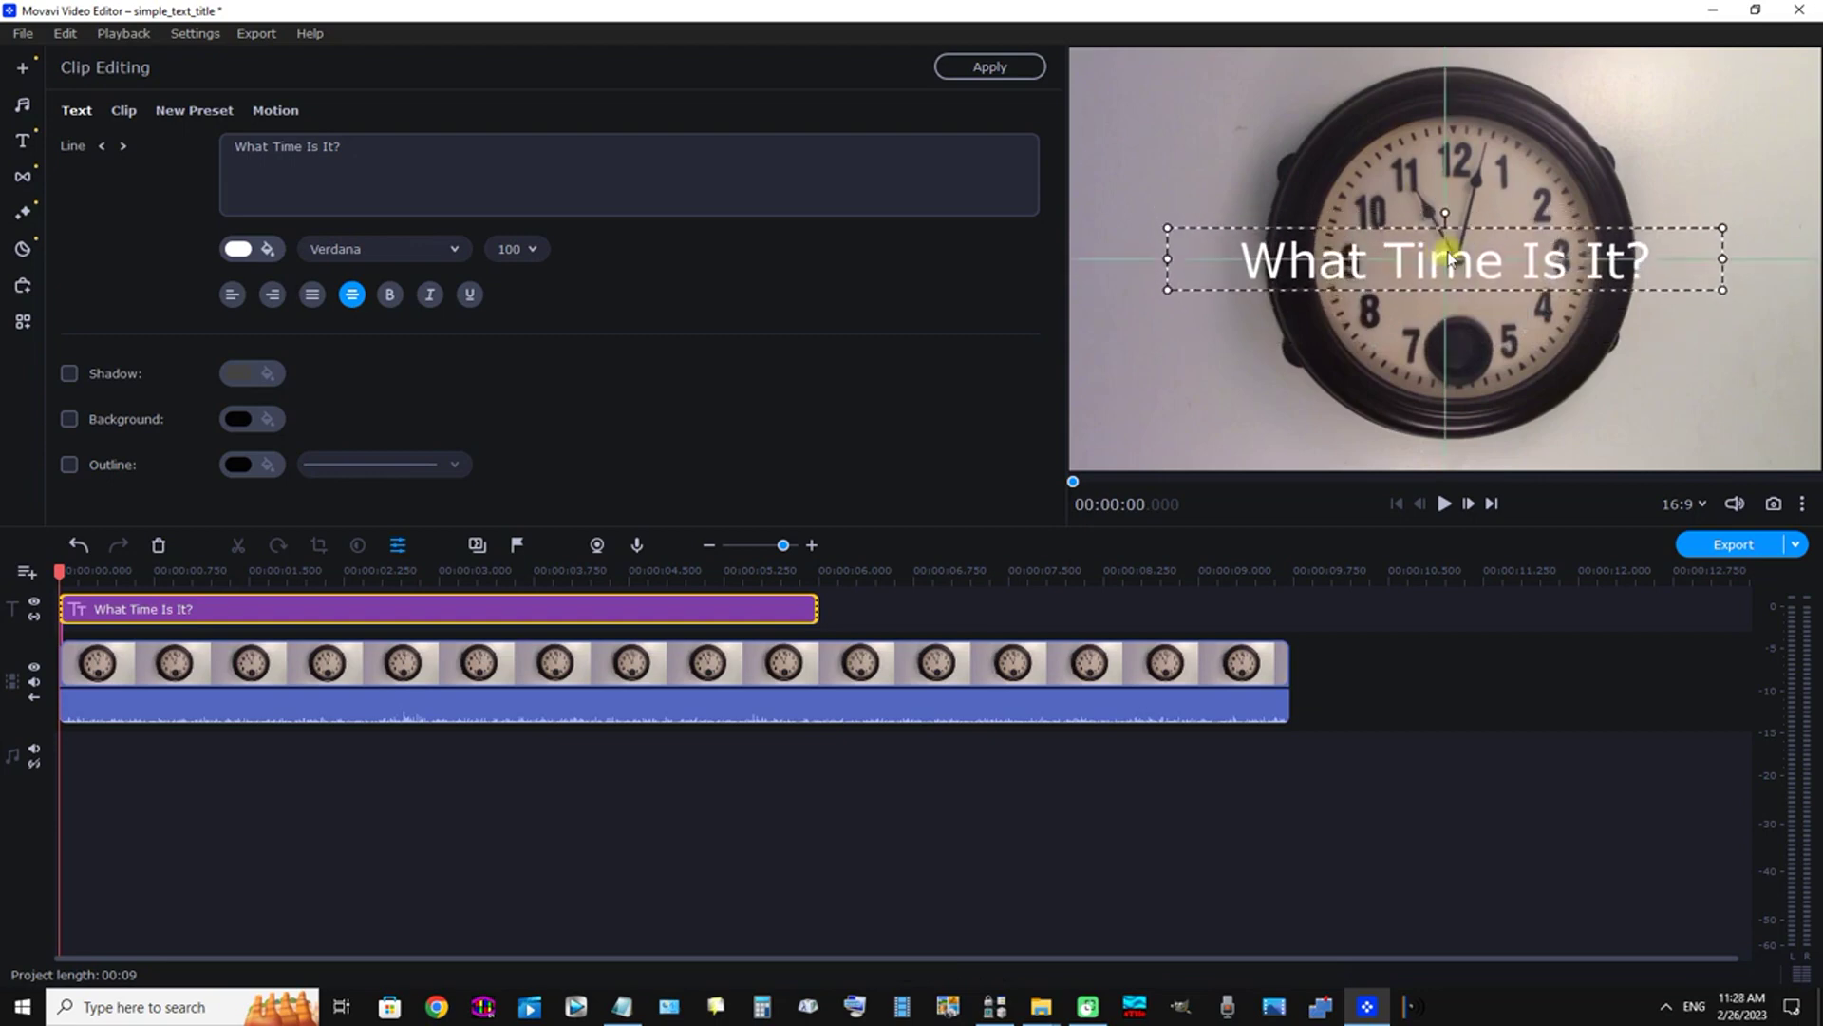
{"action": "left_click_drag", "start_coordinate": [1449, 258], "coordinate": [1449, 258]}
{"action": "mouse_move", "coordinate": [1446, 213]}
{"action": "left_mouse_down"}
{"action": "mouse_move", "coordinate": [1424, 191]}
{"action": "mouse_move", "coordinate": [1472, 243]}
{"action": "mouse_move", "coordinate": [1446, 202]}
{"action": "left_mouse_up"}
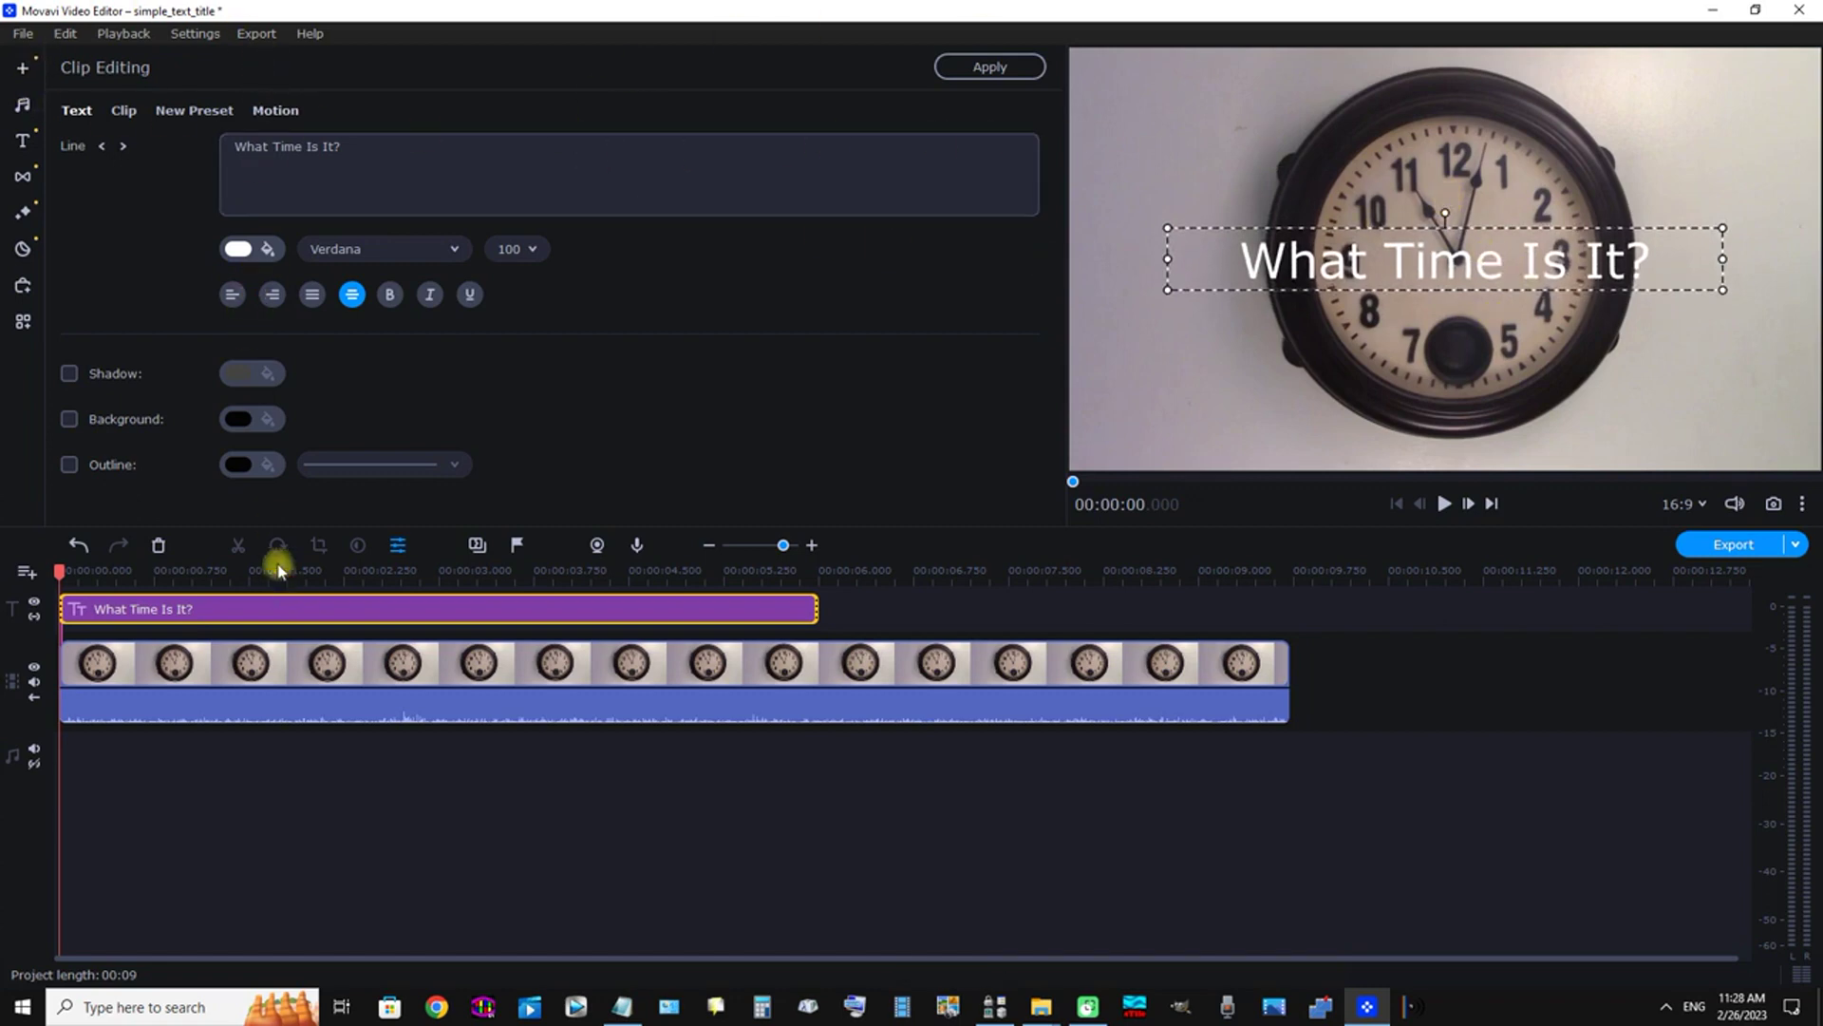
{"action": "left_click", "coordinate": [390, 252]}
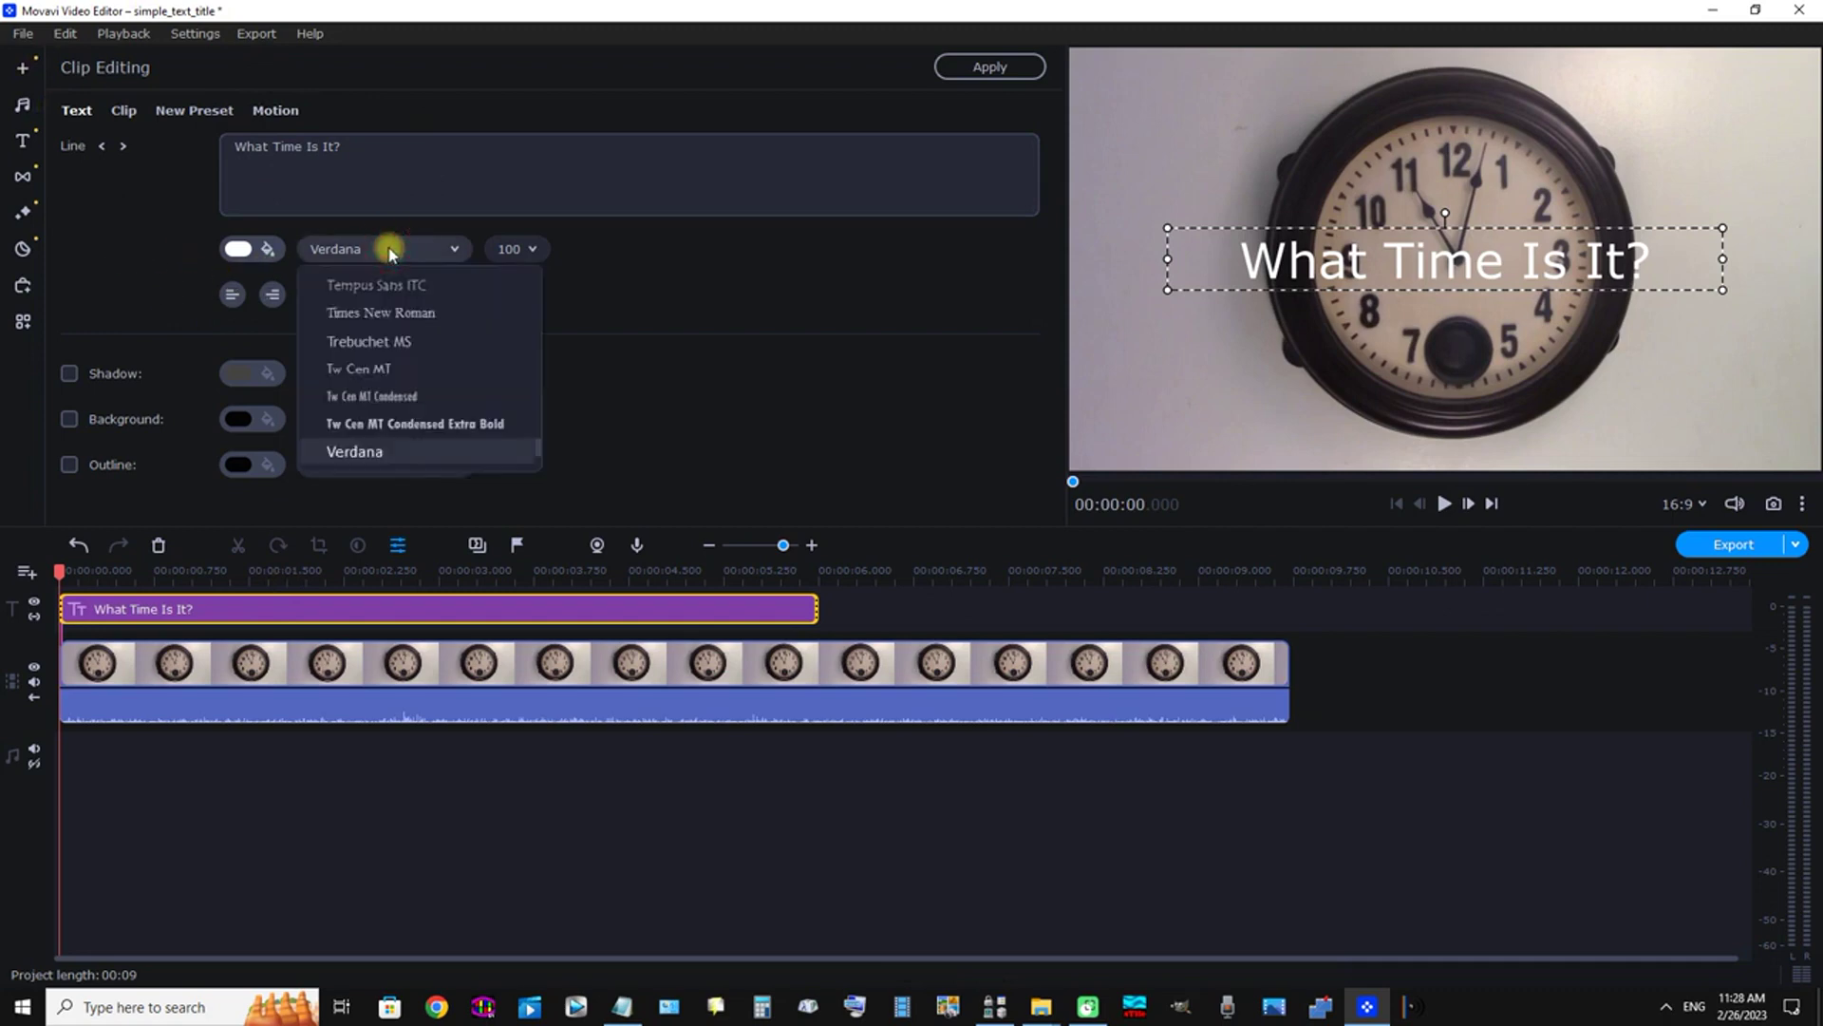
Step: Make the title bold yellow Times New Roman and switch on its outline
{"action": "left_click", "coordinate": [385, 321]}
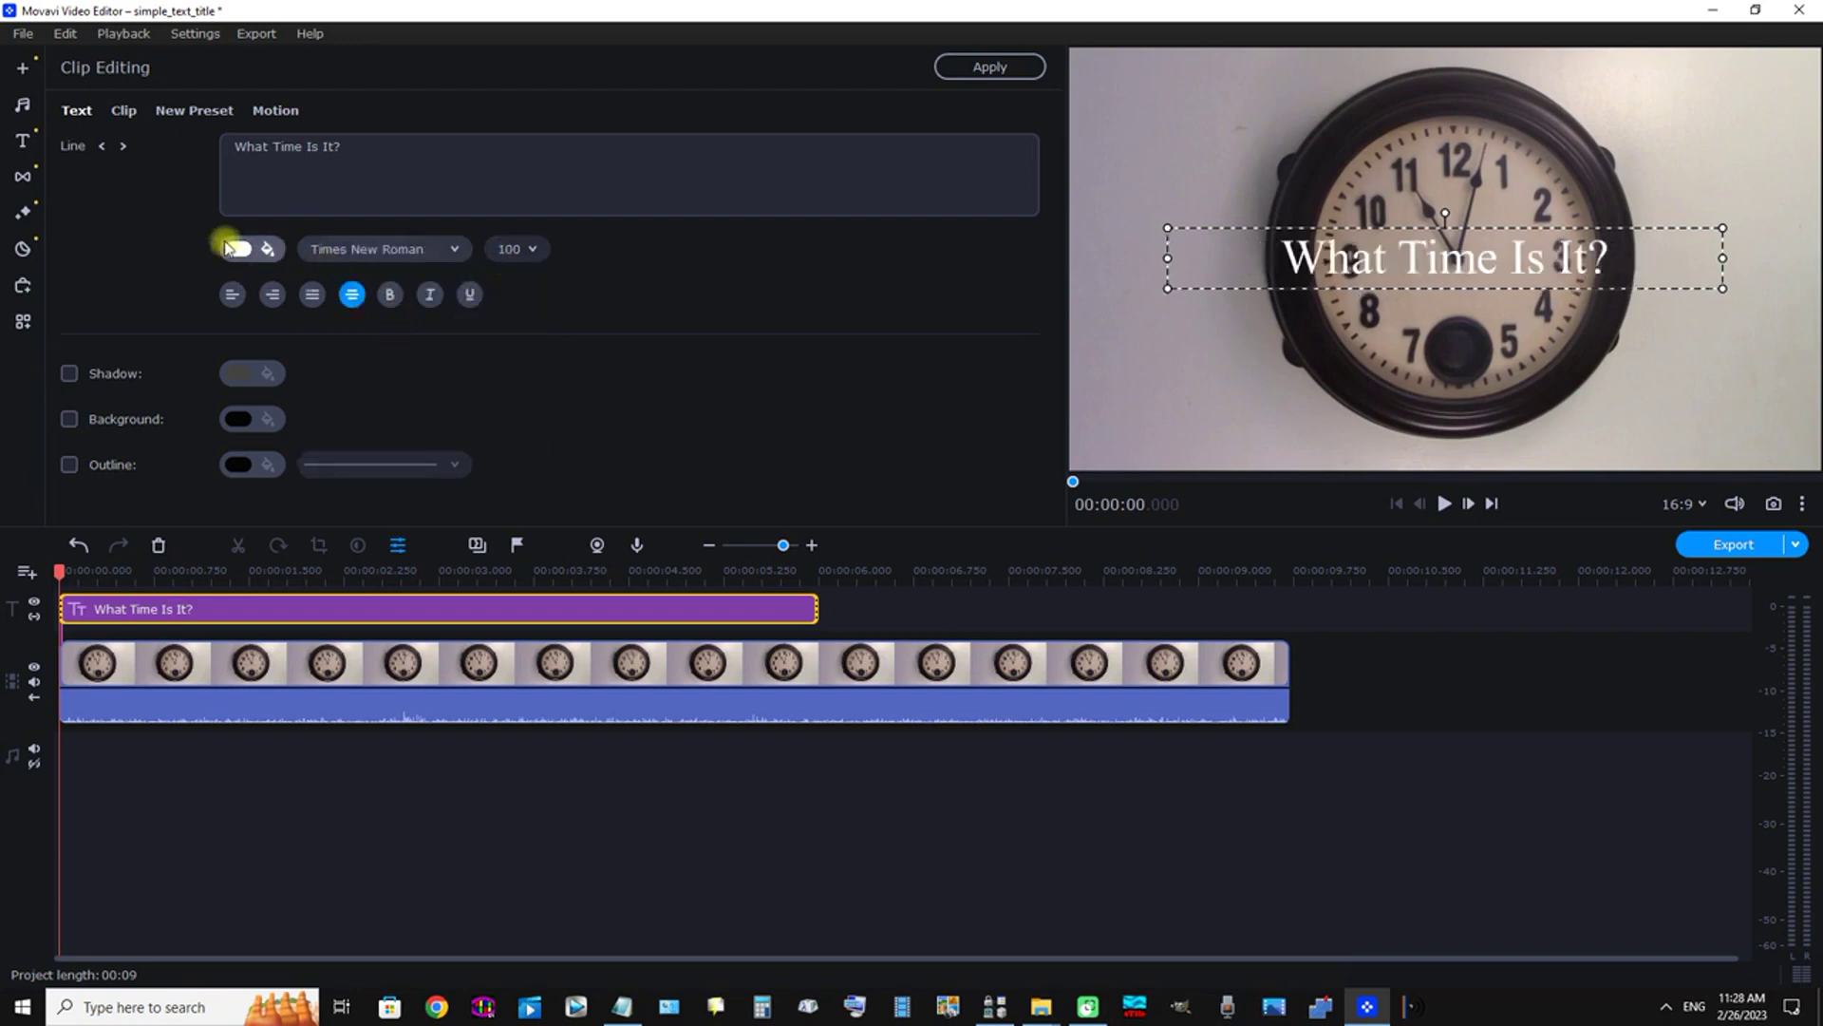
{"action": "left_click", "coordinate": [389, 296]}
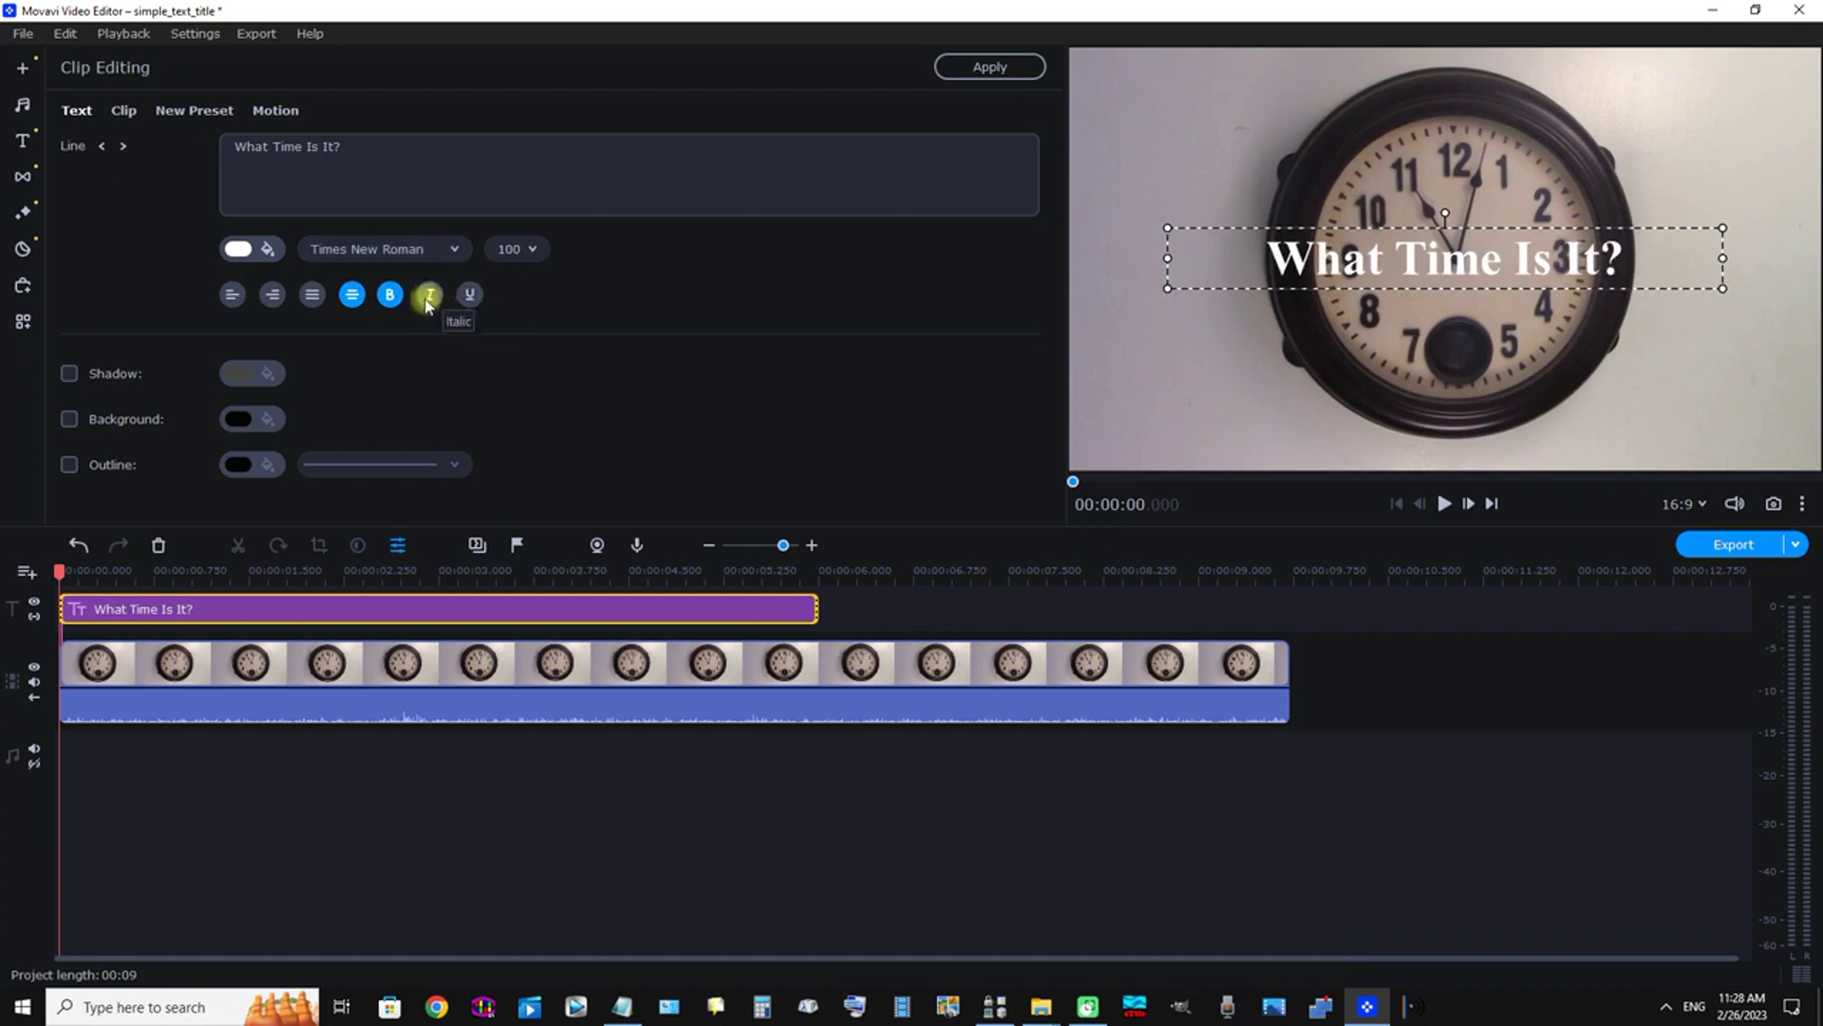
{"action": "left_click", "coordinate": [238, 251]}
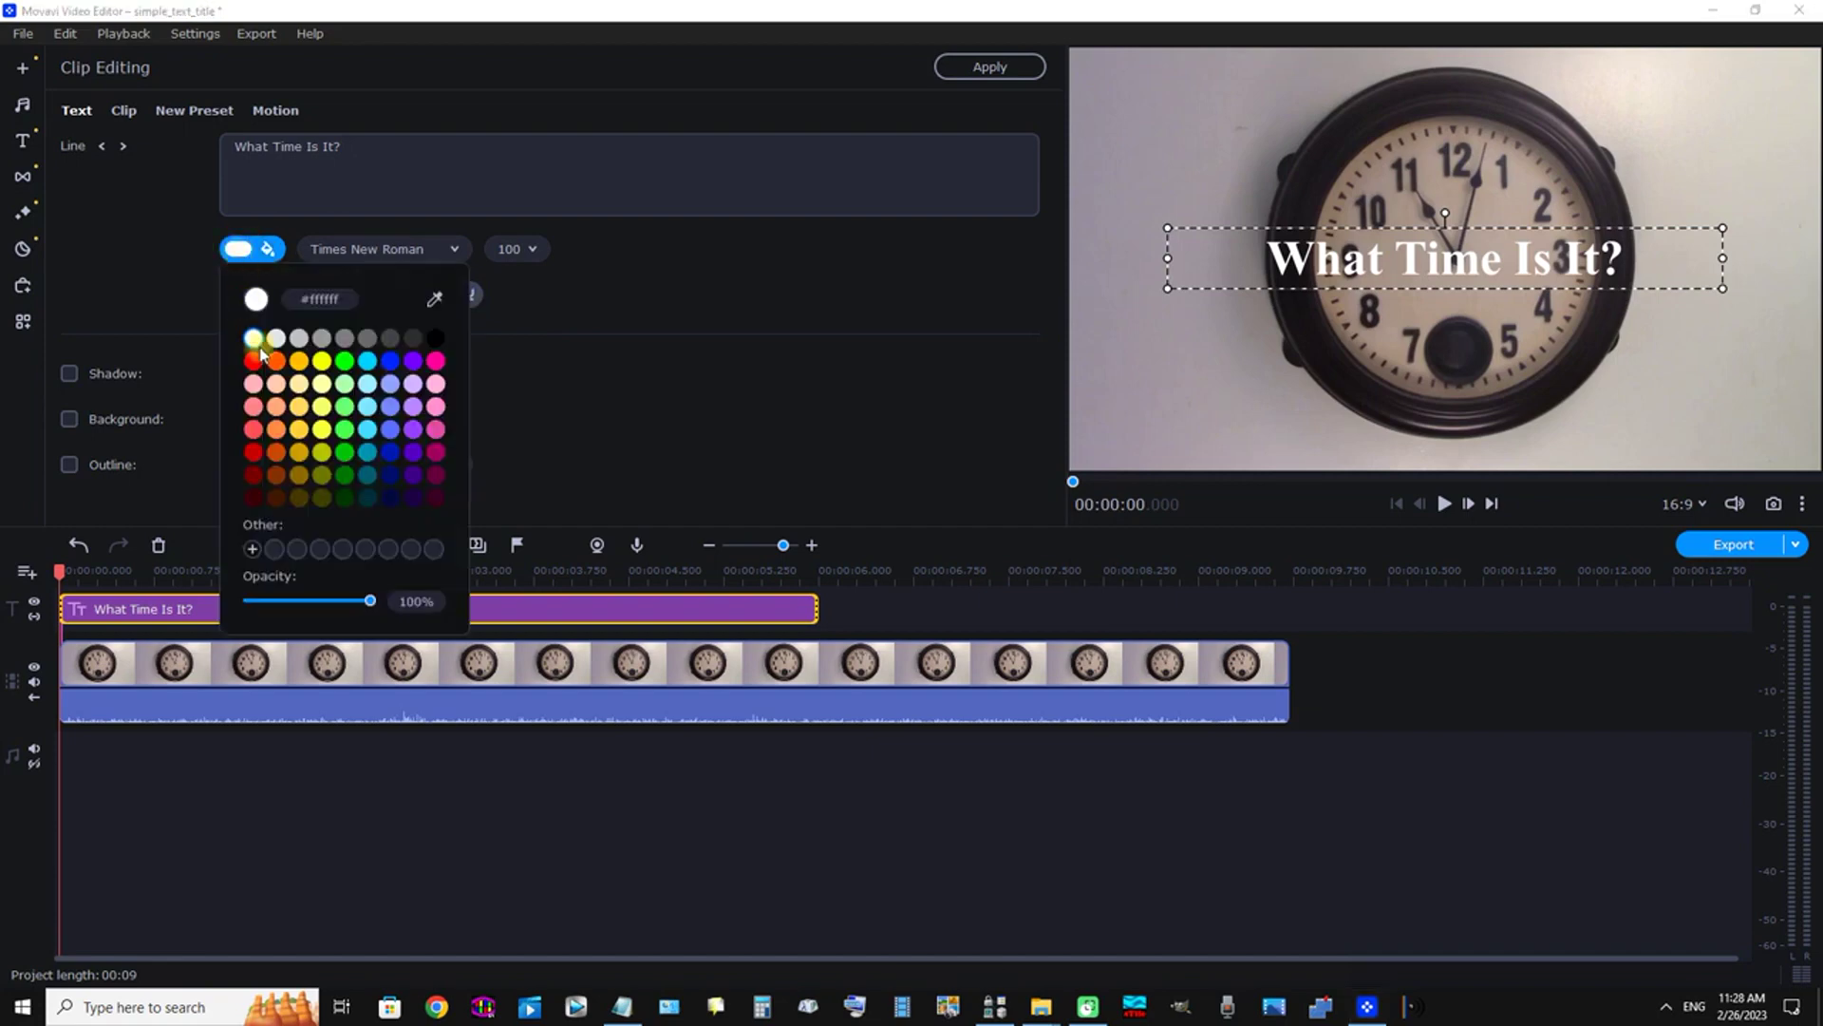
{"action": "left_click", "coordinate": [322, 361]}
{"action": "left_click", "coordinate": [743, 285]}
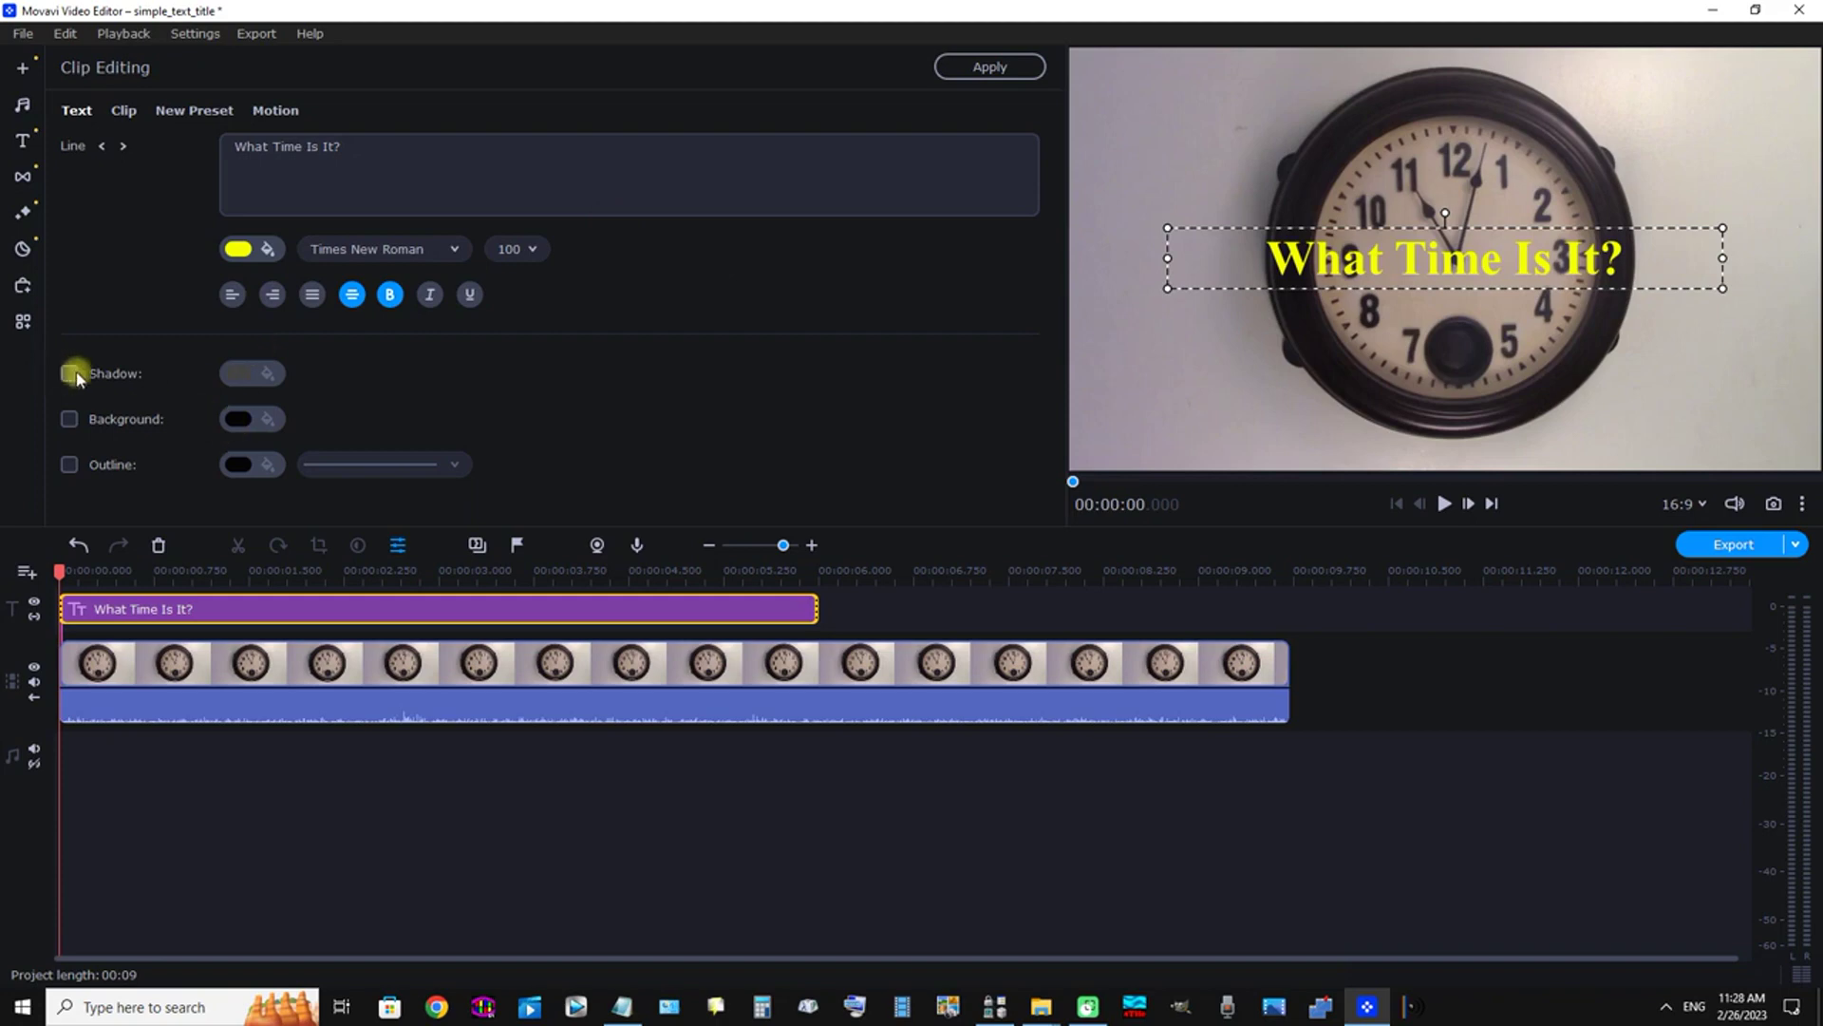
{"action": "left_click", "coordinate": [69, 465]}
Step: Give the title the thickest dark blue (#00106a) outline and a black background box
{"action": "left_click", "coordinate": [361, 466]}
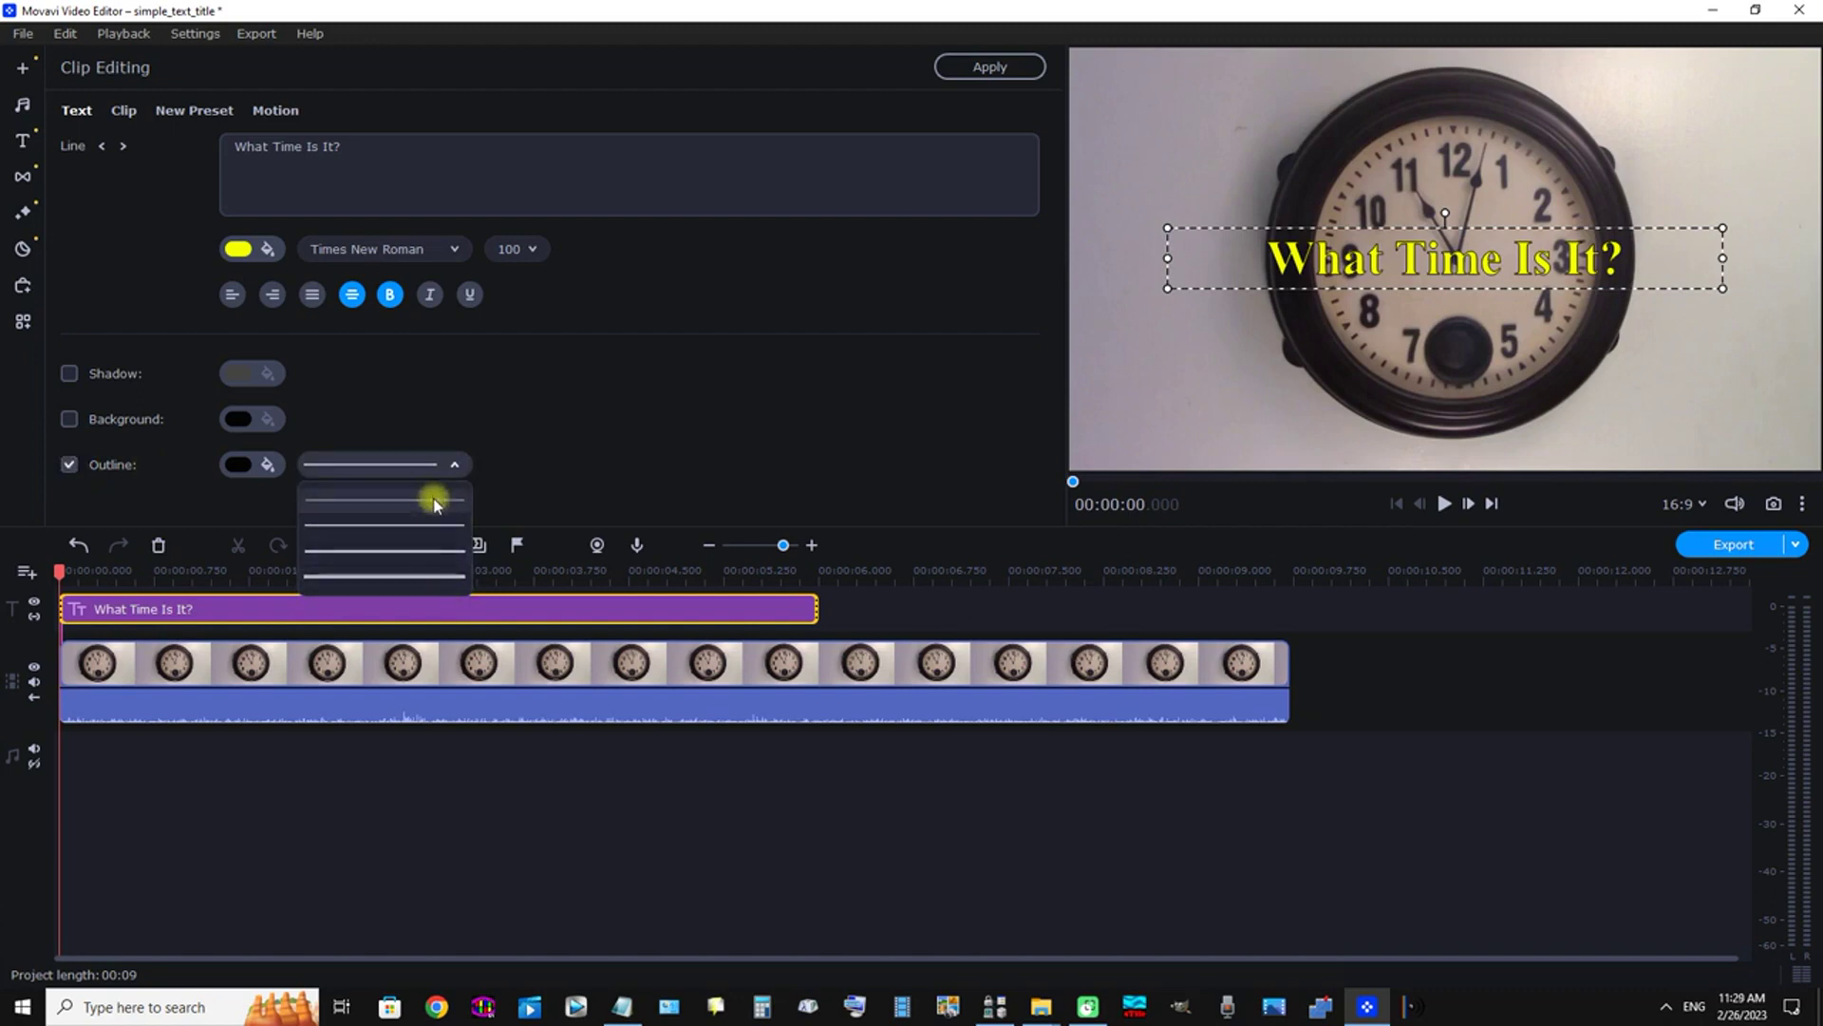
{"action": "left_click", "coordinate": [430, 576]}
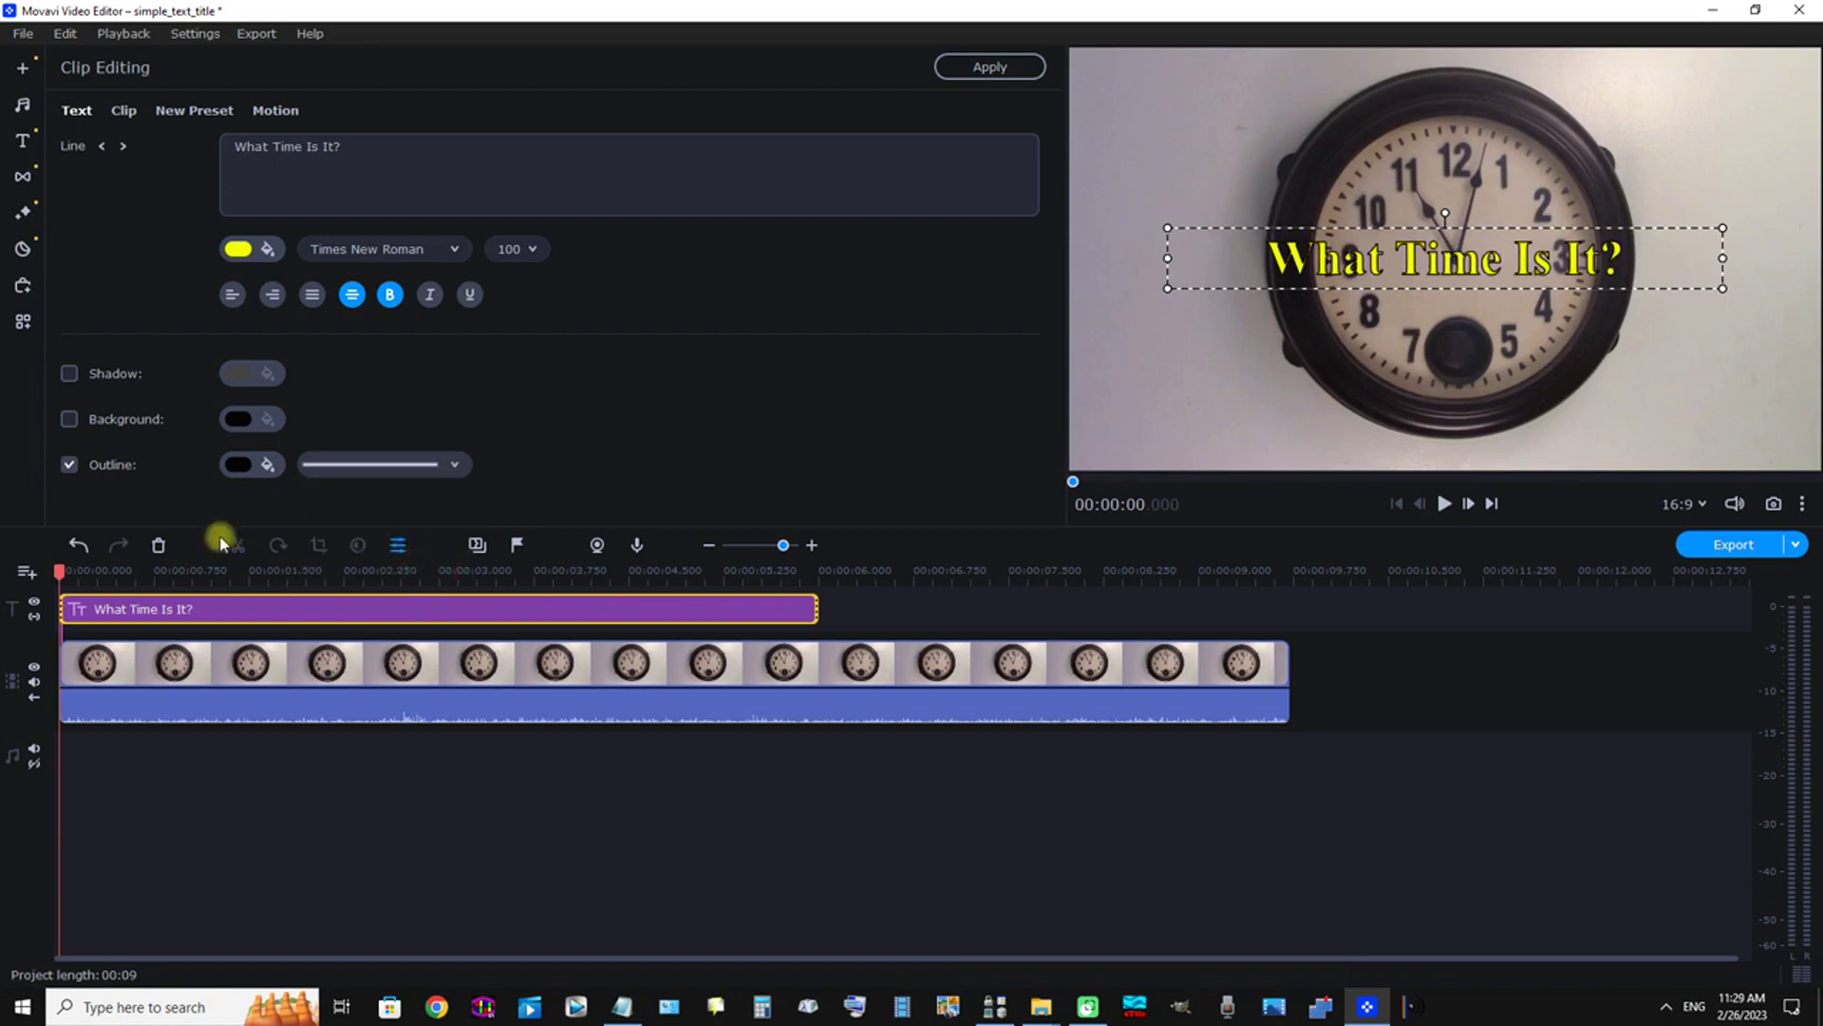
{"action": "left_click", "coordinate": [236, 467]}
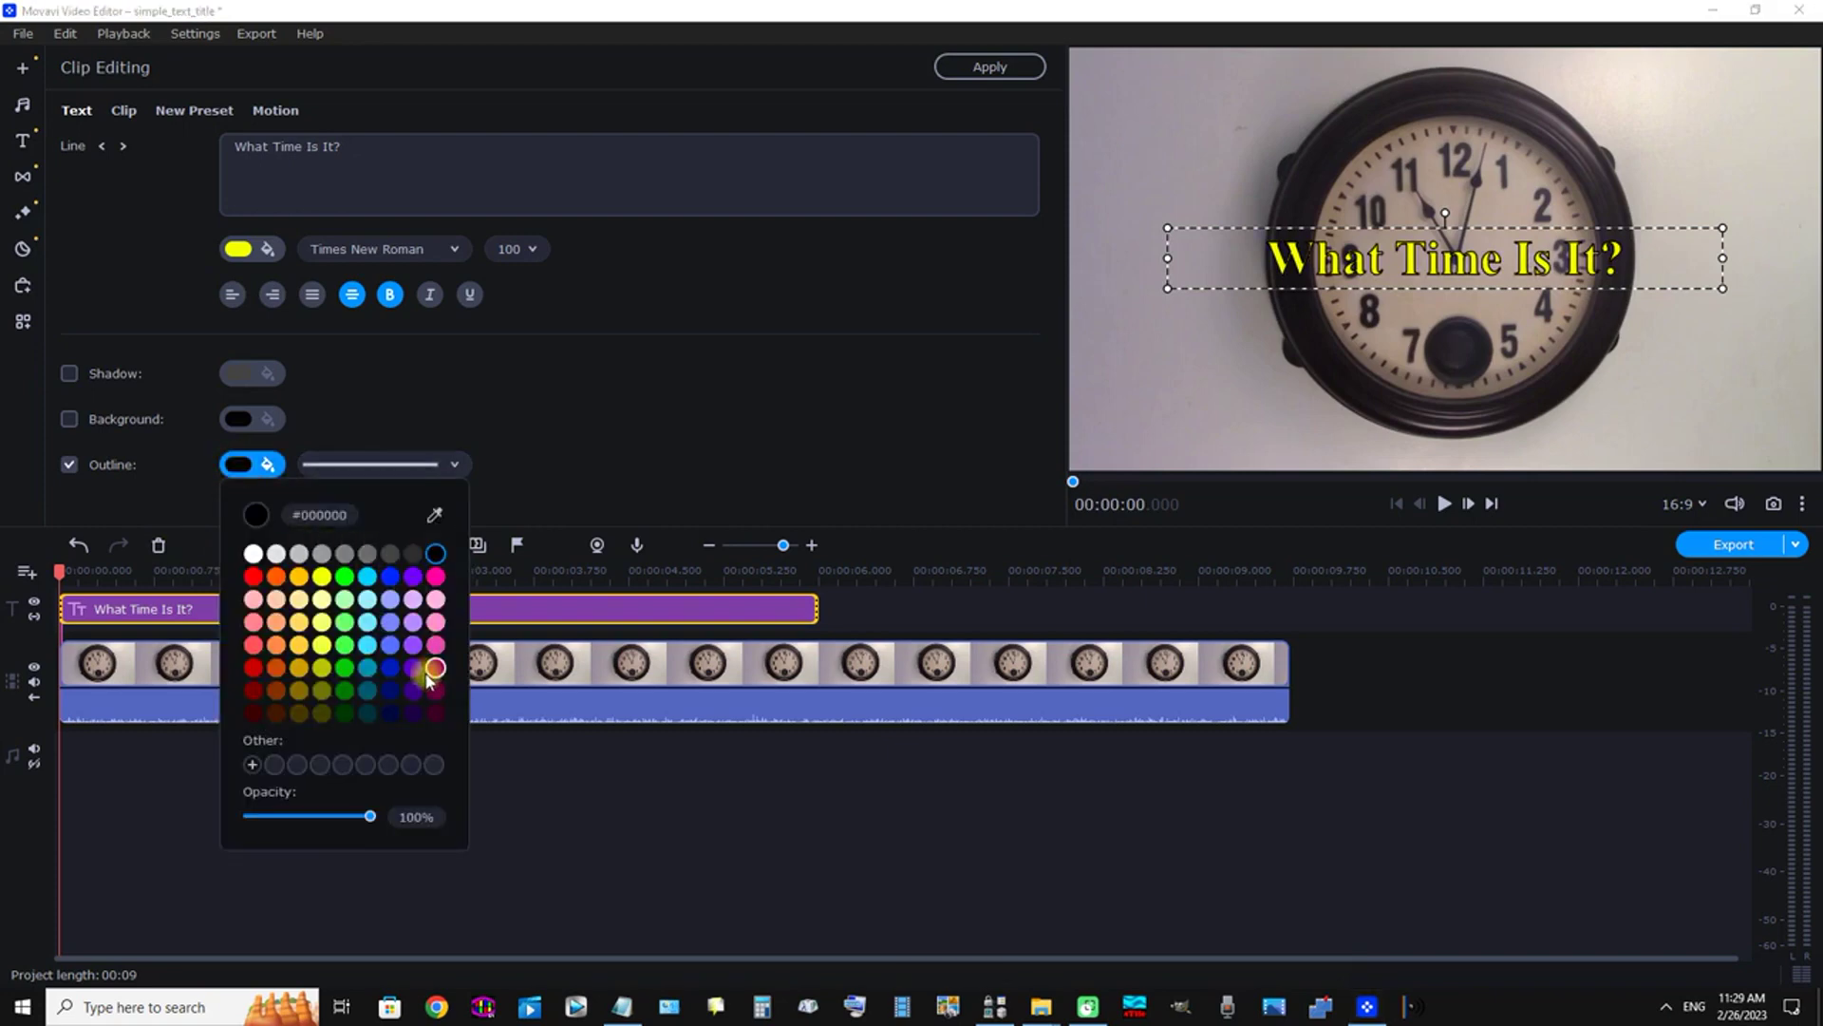
{"action": "left_click", "coordinate": [387, 696]}
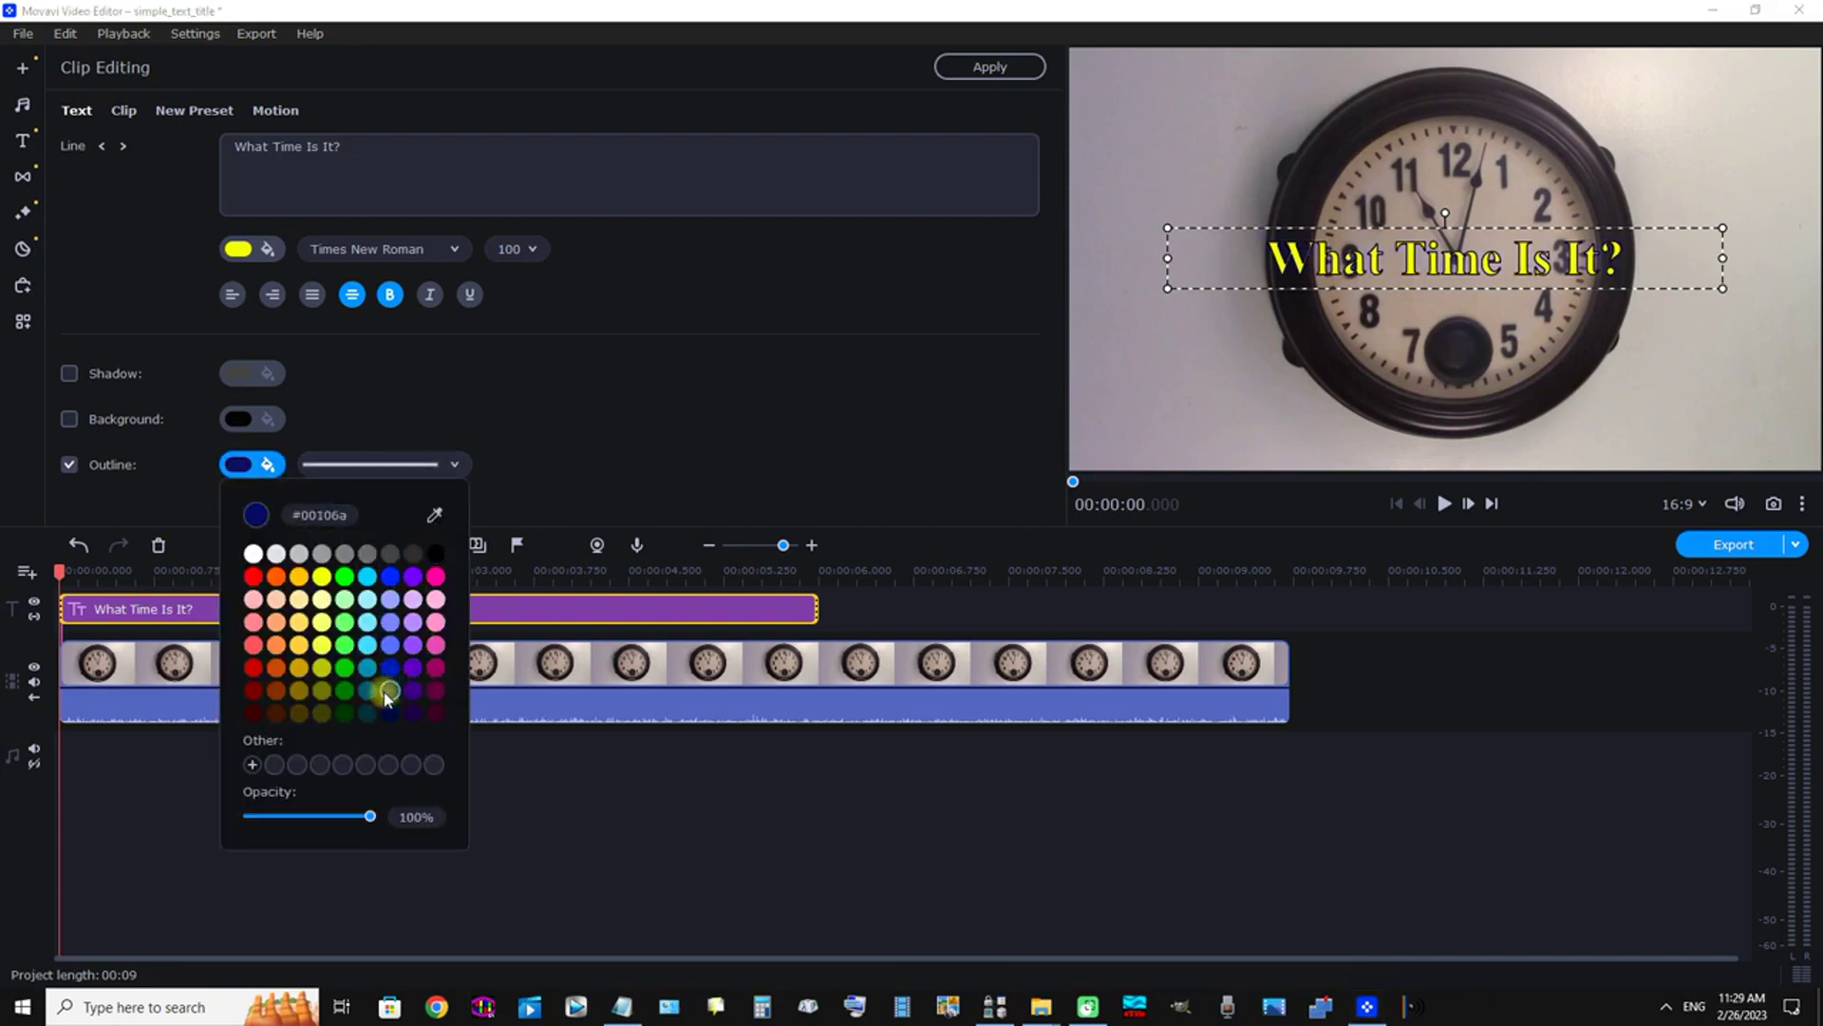
{"action": "left_click", "coordinate": [365, 392]}
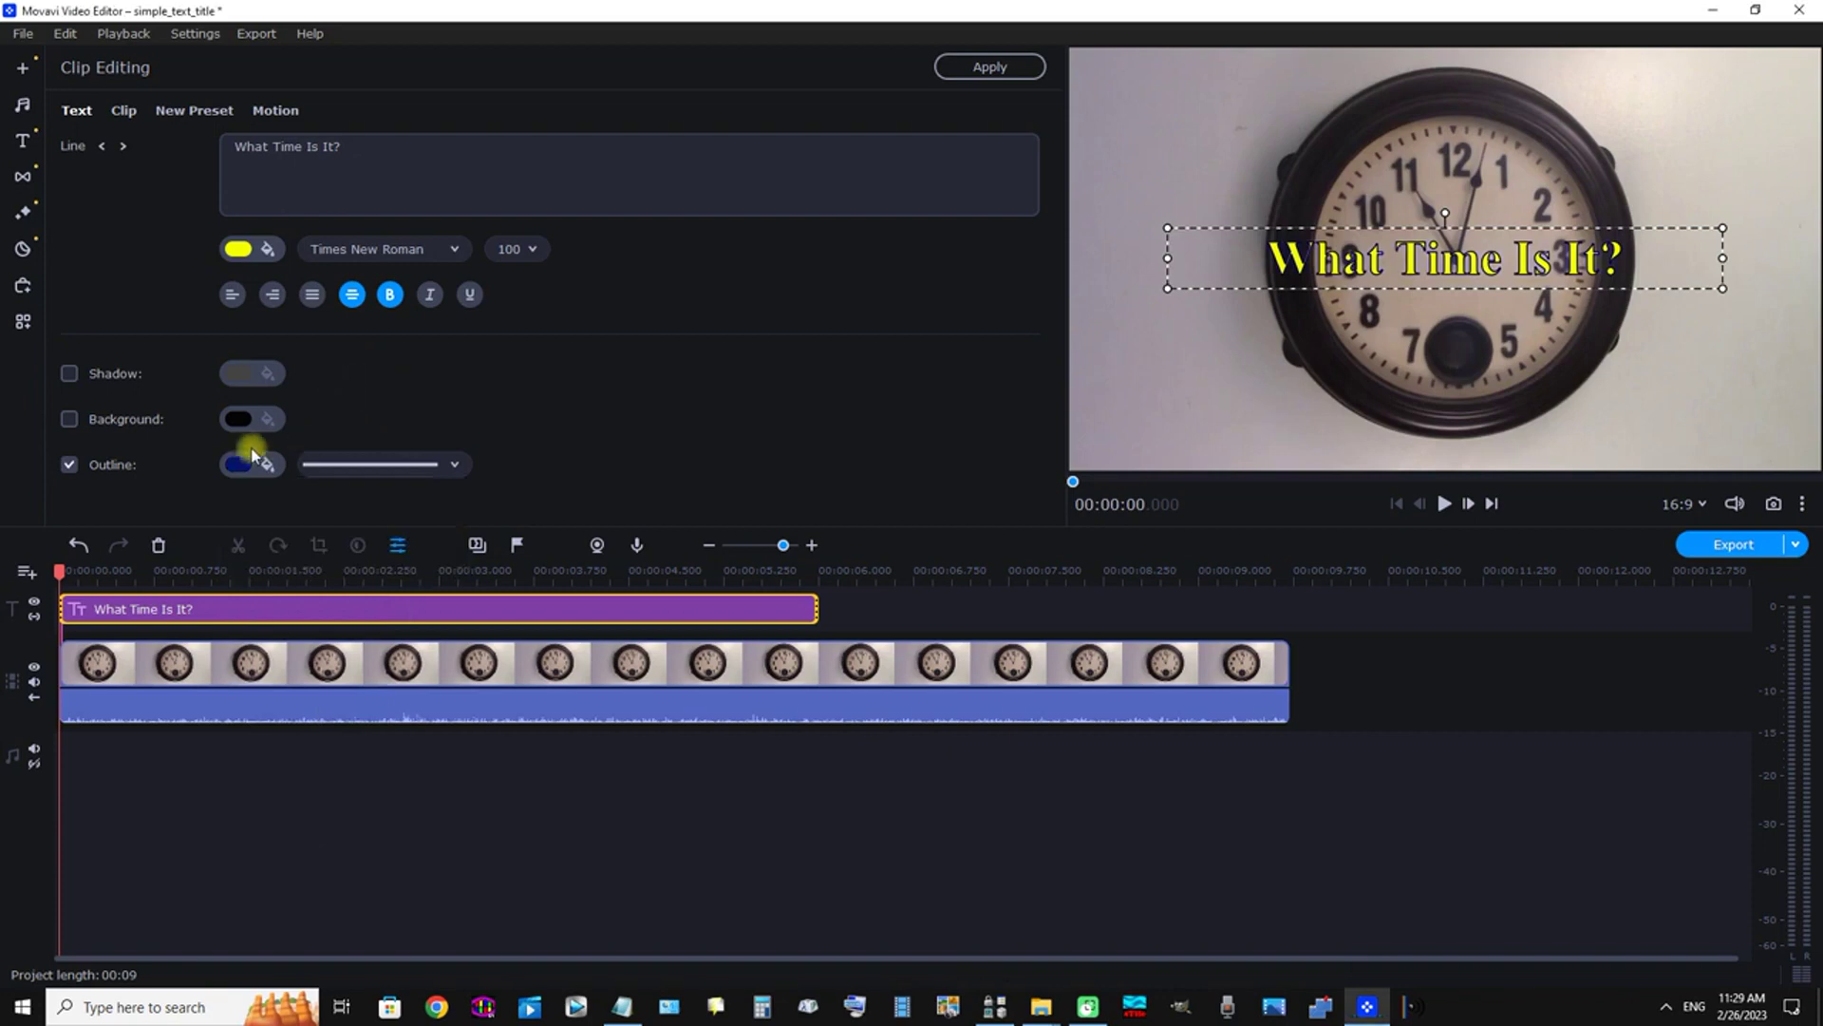
{"action": "left_click", "coordinate": [69, 418]}
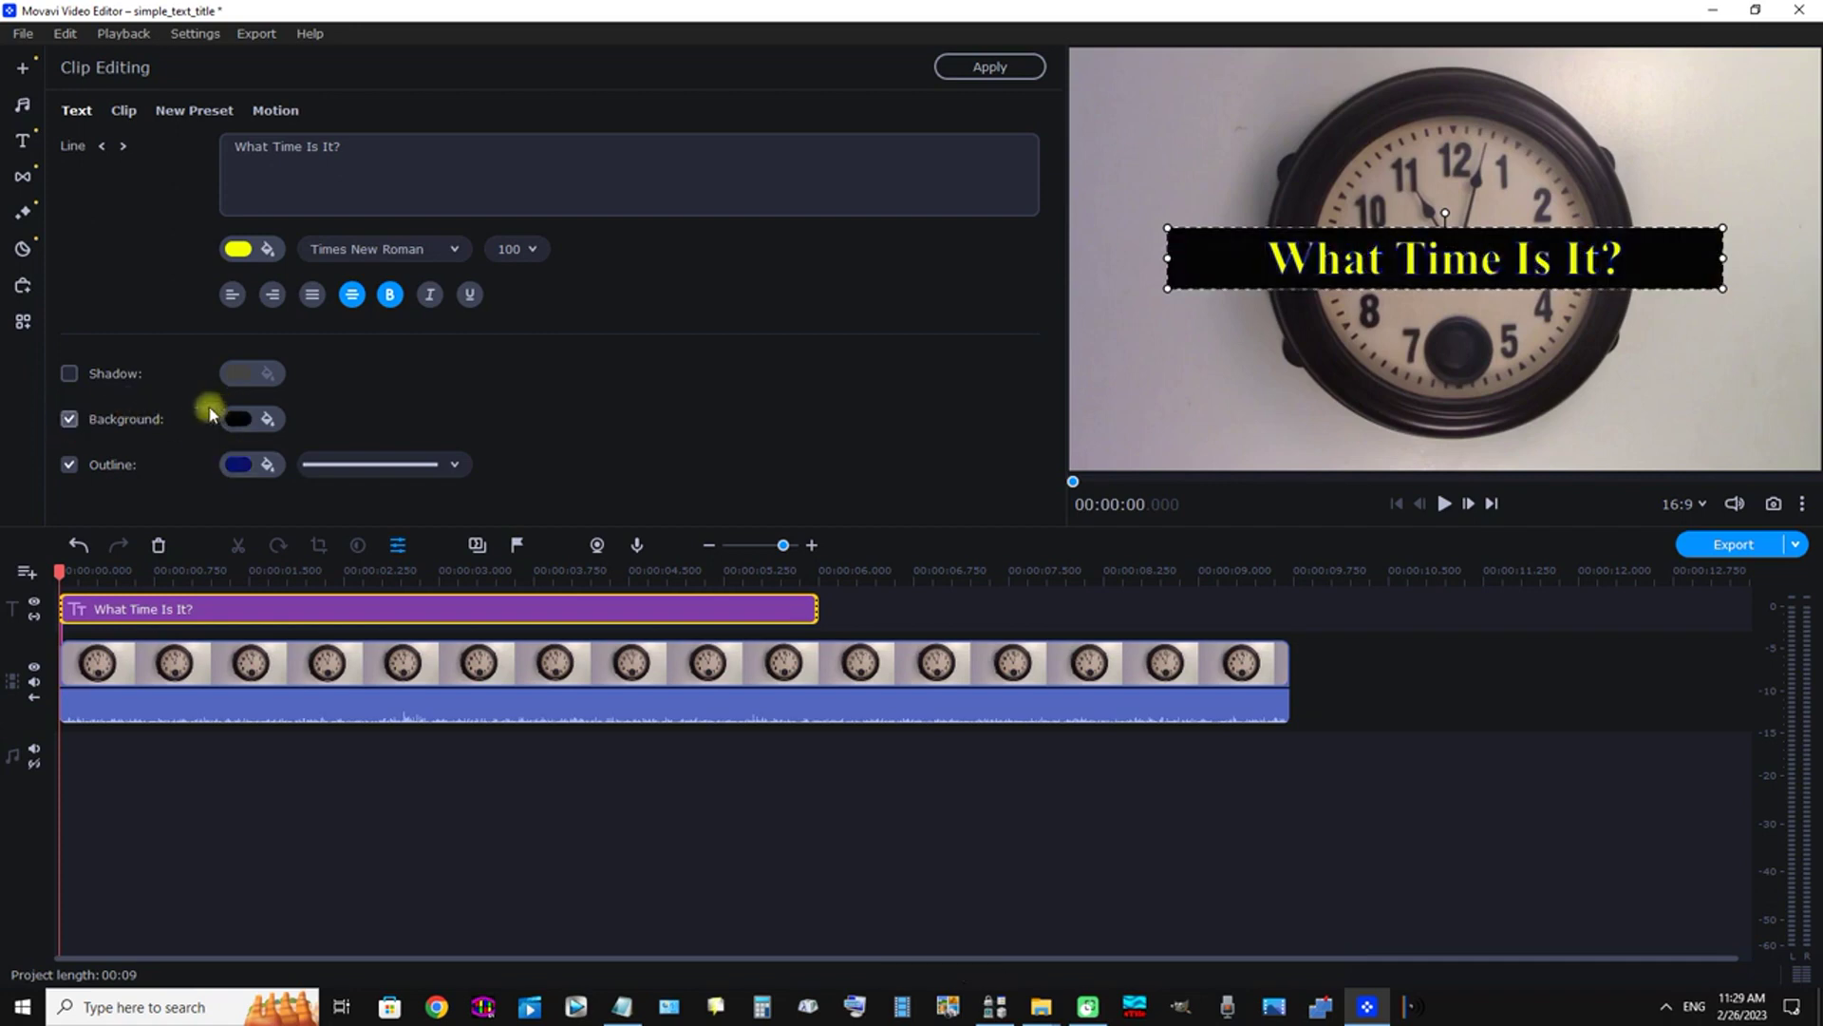
Step: Turn on the title shadow and colour it orange (#ff5d00)
{"action": "left_click", "coordinate": [69, 374]}
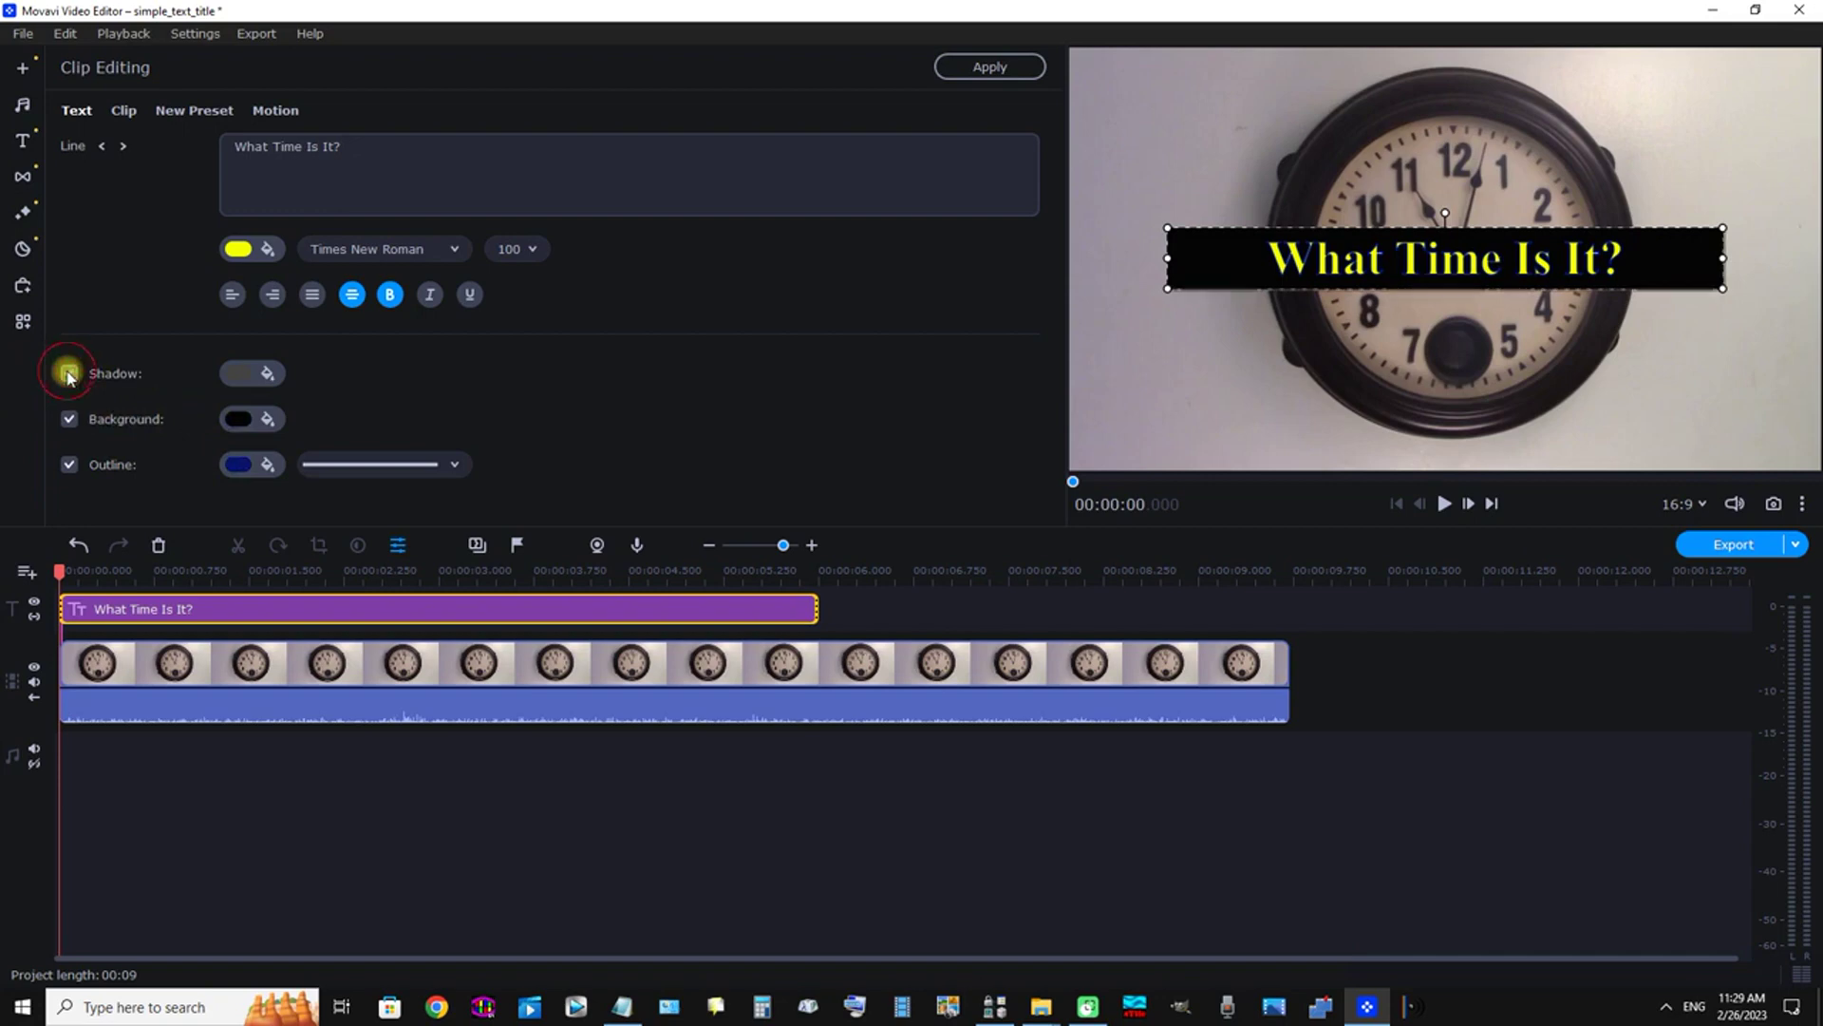
{"action": "left_click", "coordinate": [243, 373]}
{"action": "left_click", "coordinate": [276, 485]}
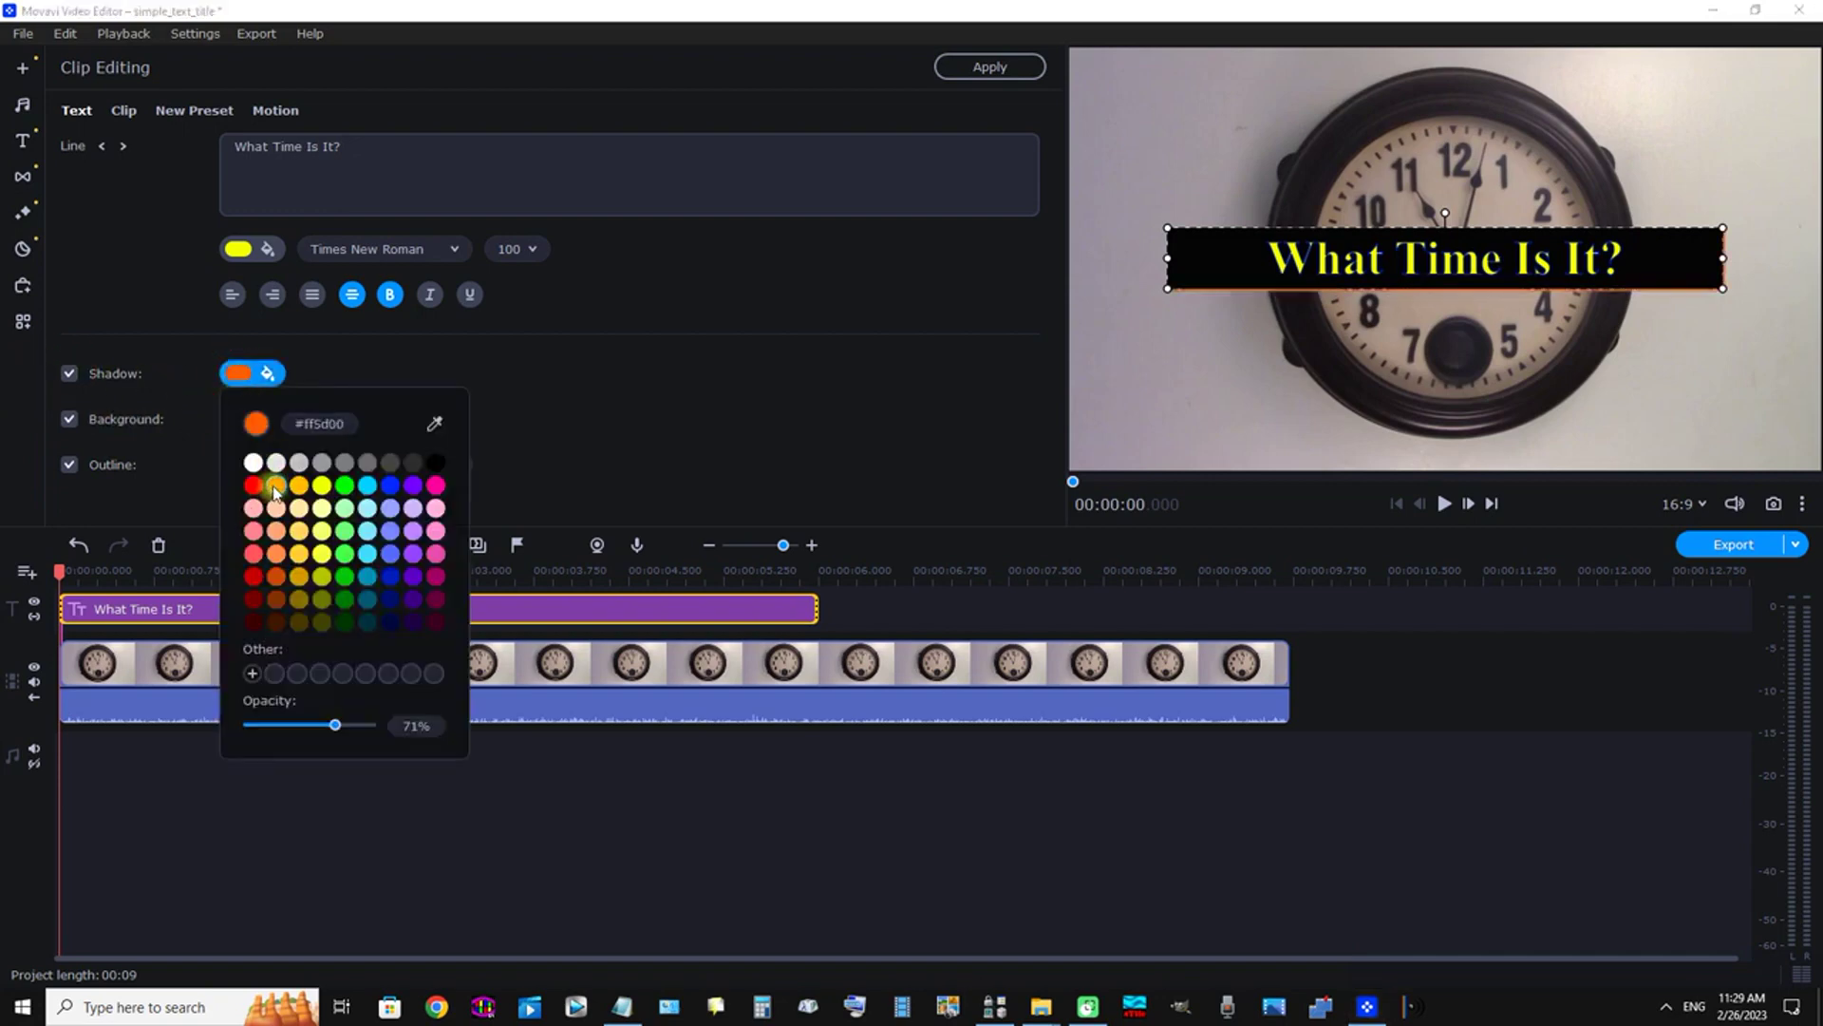
{"action": "left_click", "coordinate": [407, 380]}
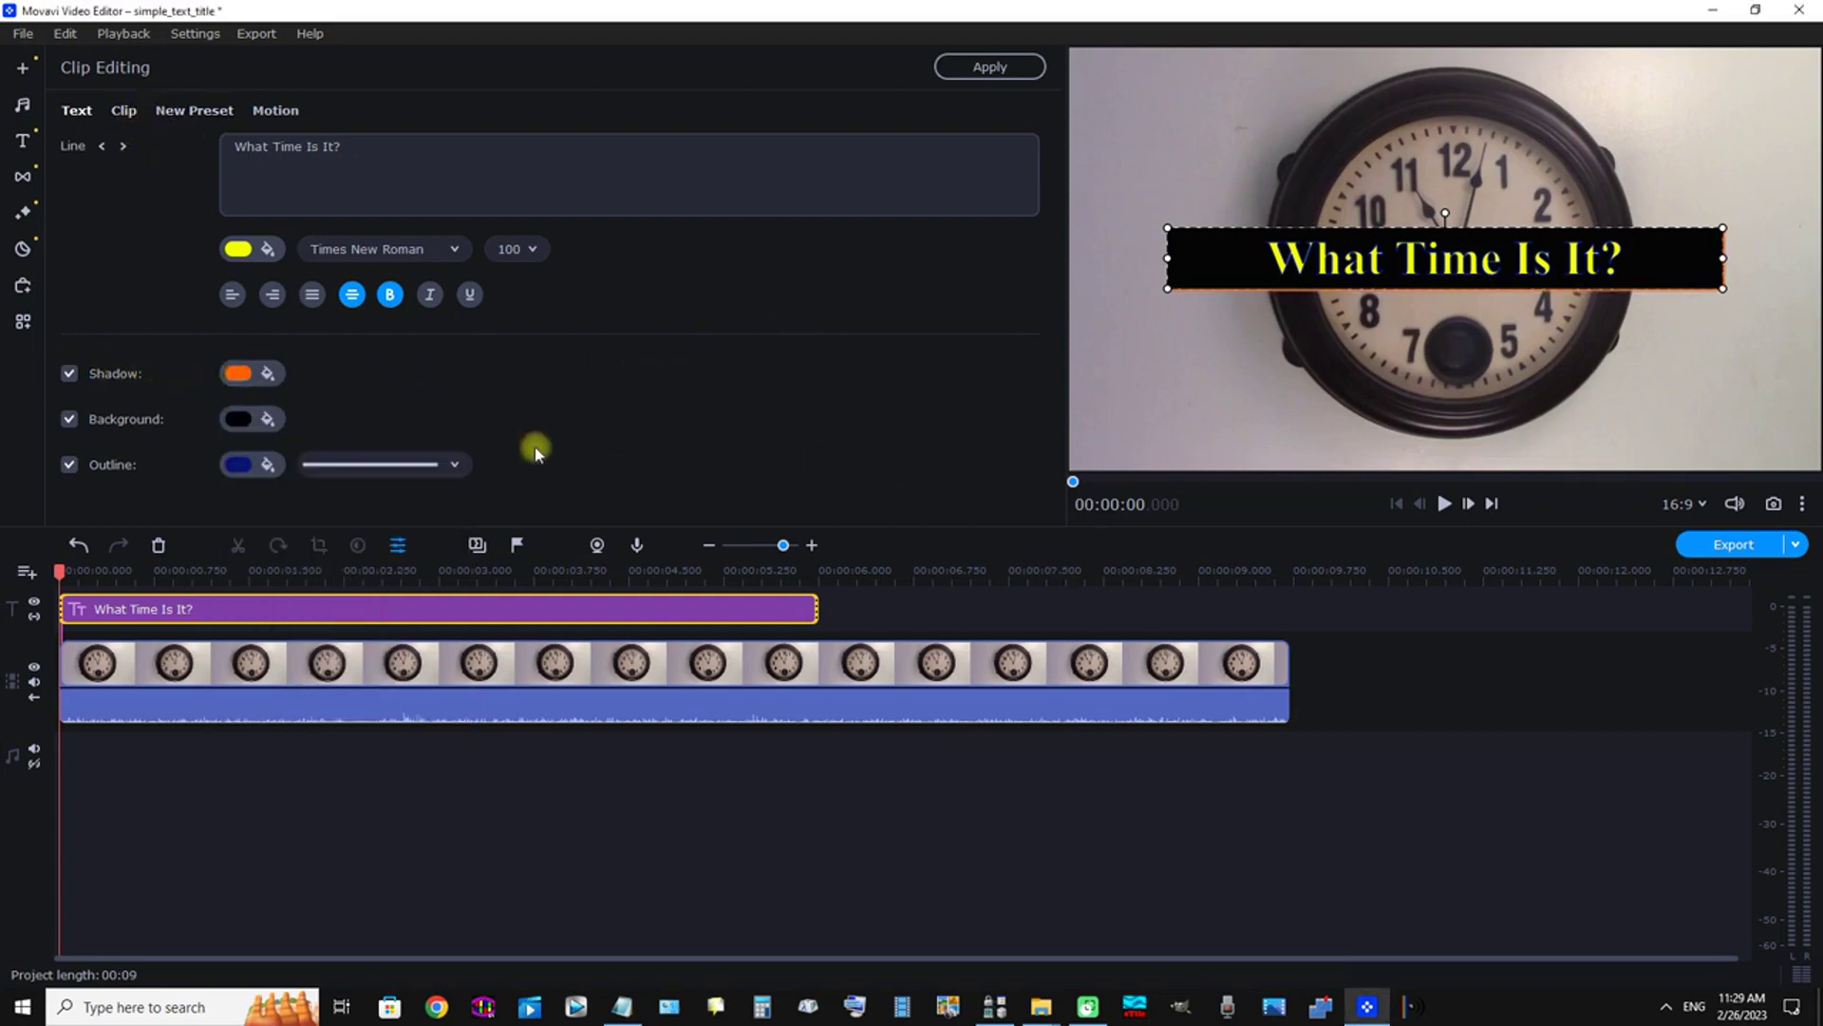
Step: Check the clock clip's end time and compare it with the title's duration settings
{"action": "left_click", "coordinate": [721, 597]}
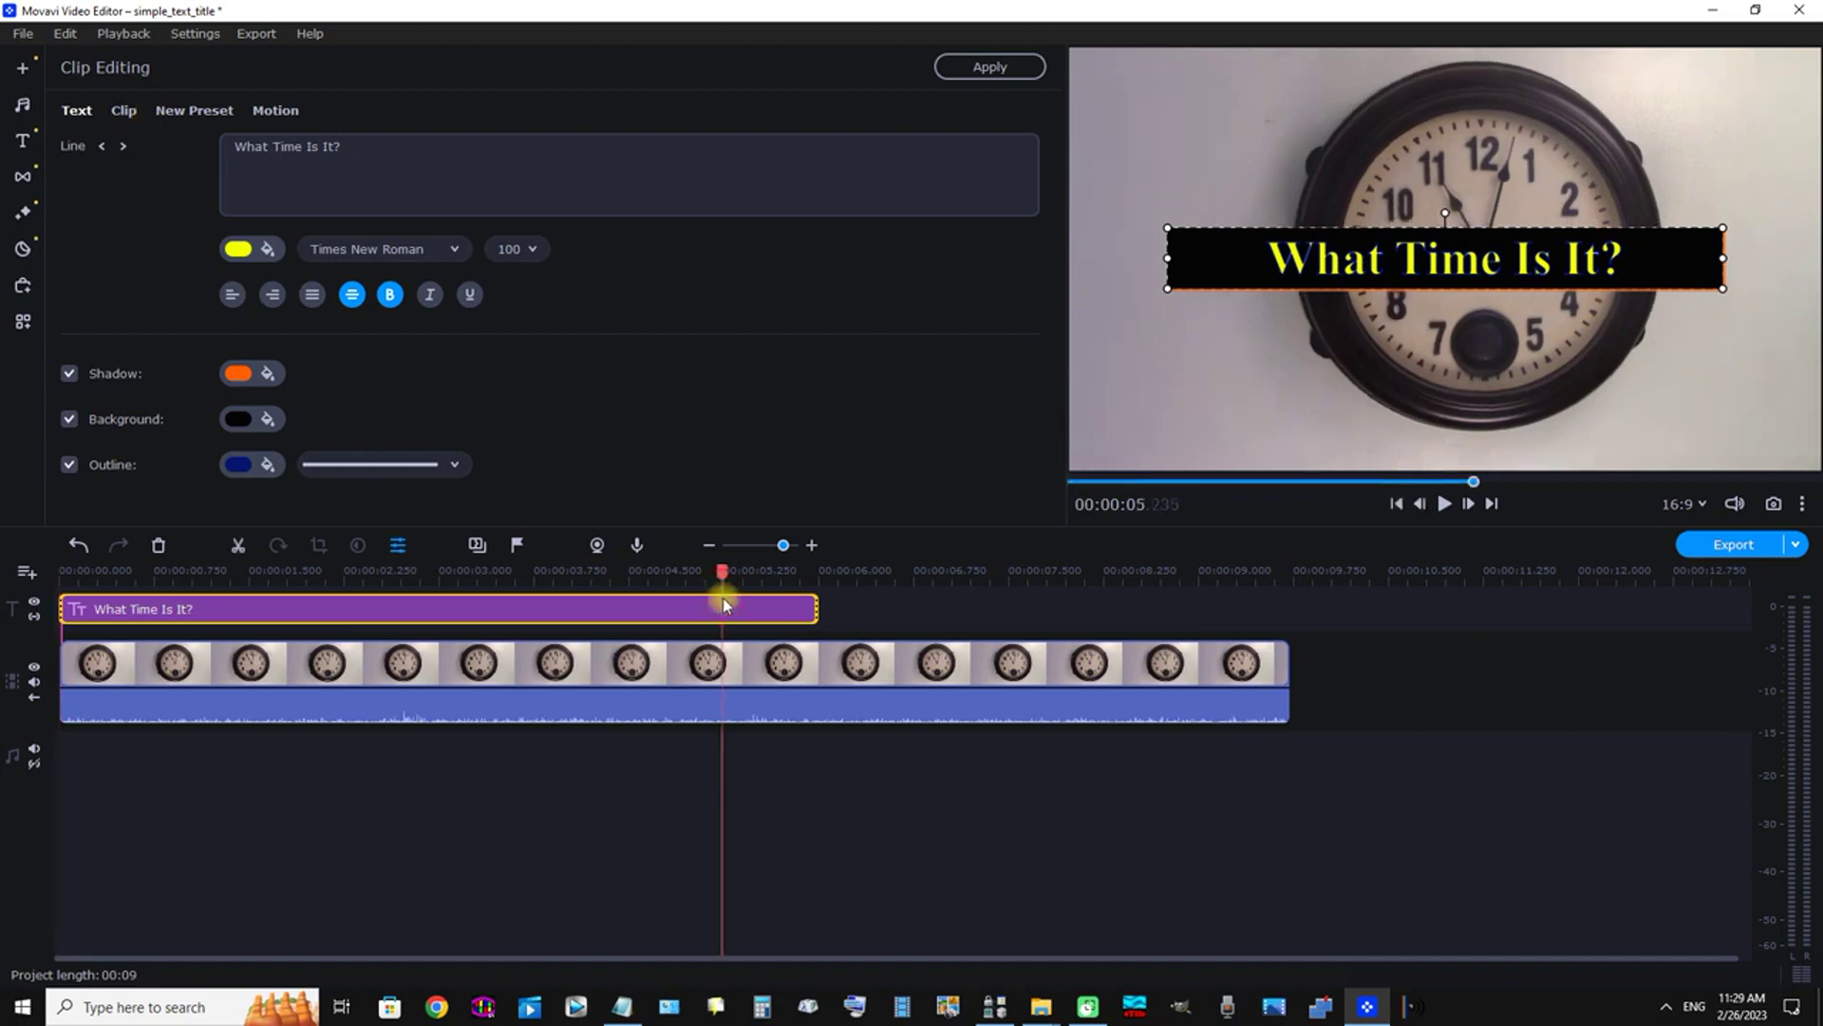
{"action": "left_click", "coordinate": [1279, 668]}
{"action": "left_click", "coordinate": [1285, 666]}
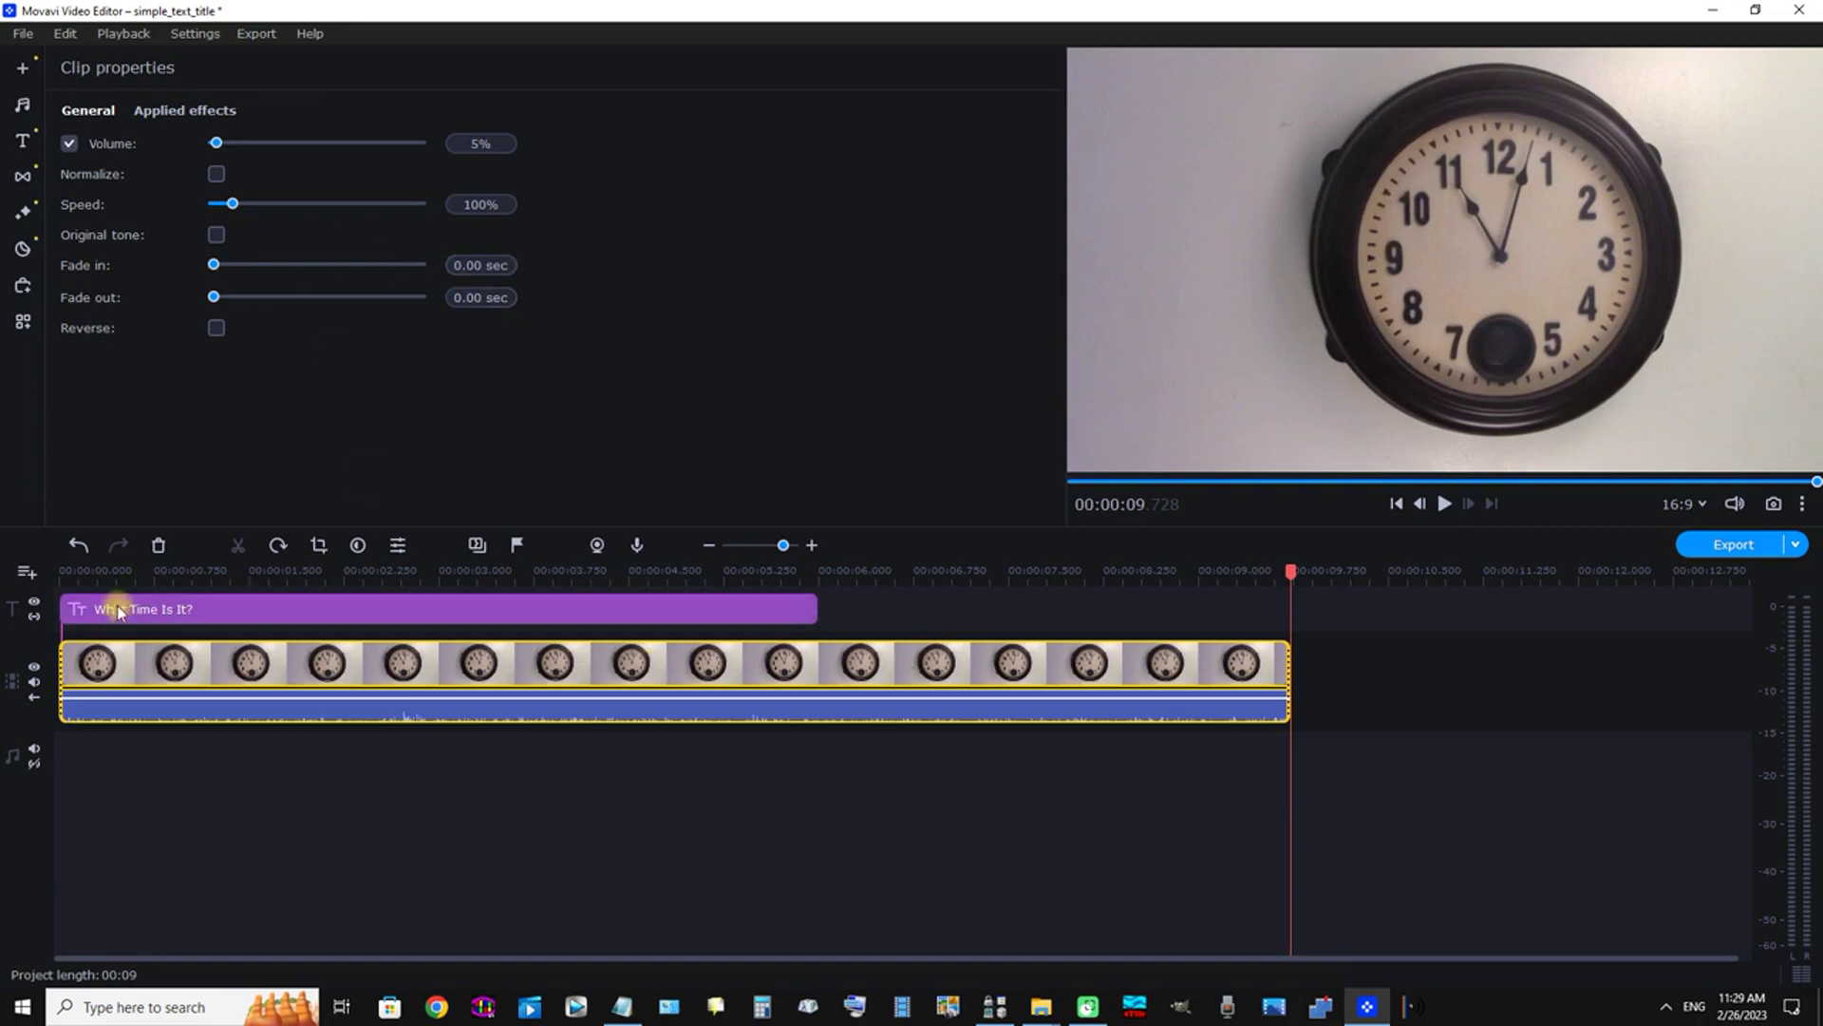
{"action": "double_click", "coordinate": [79, 612]}
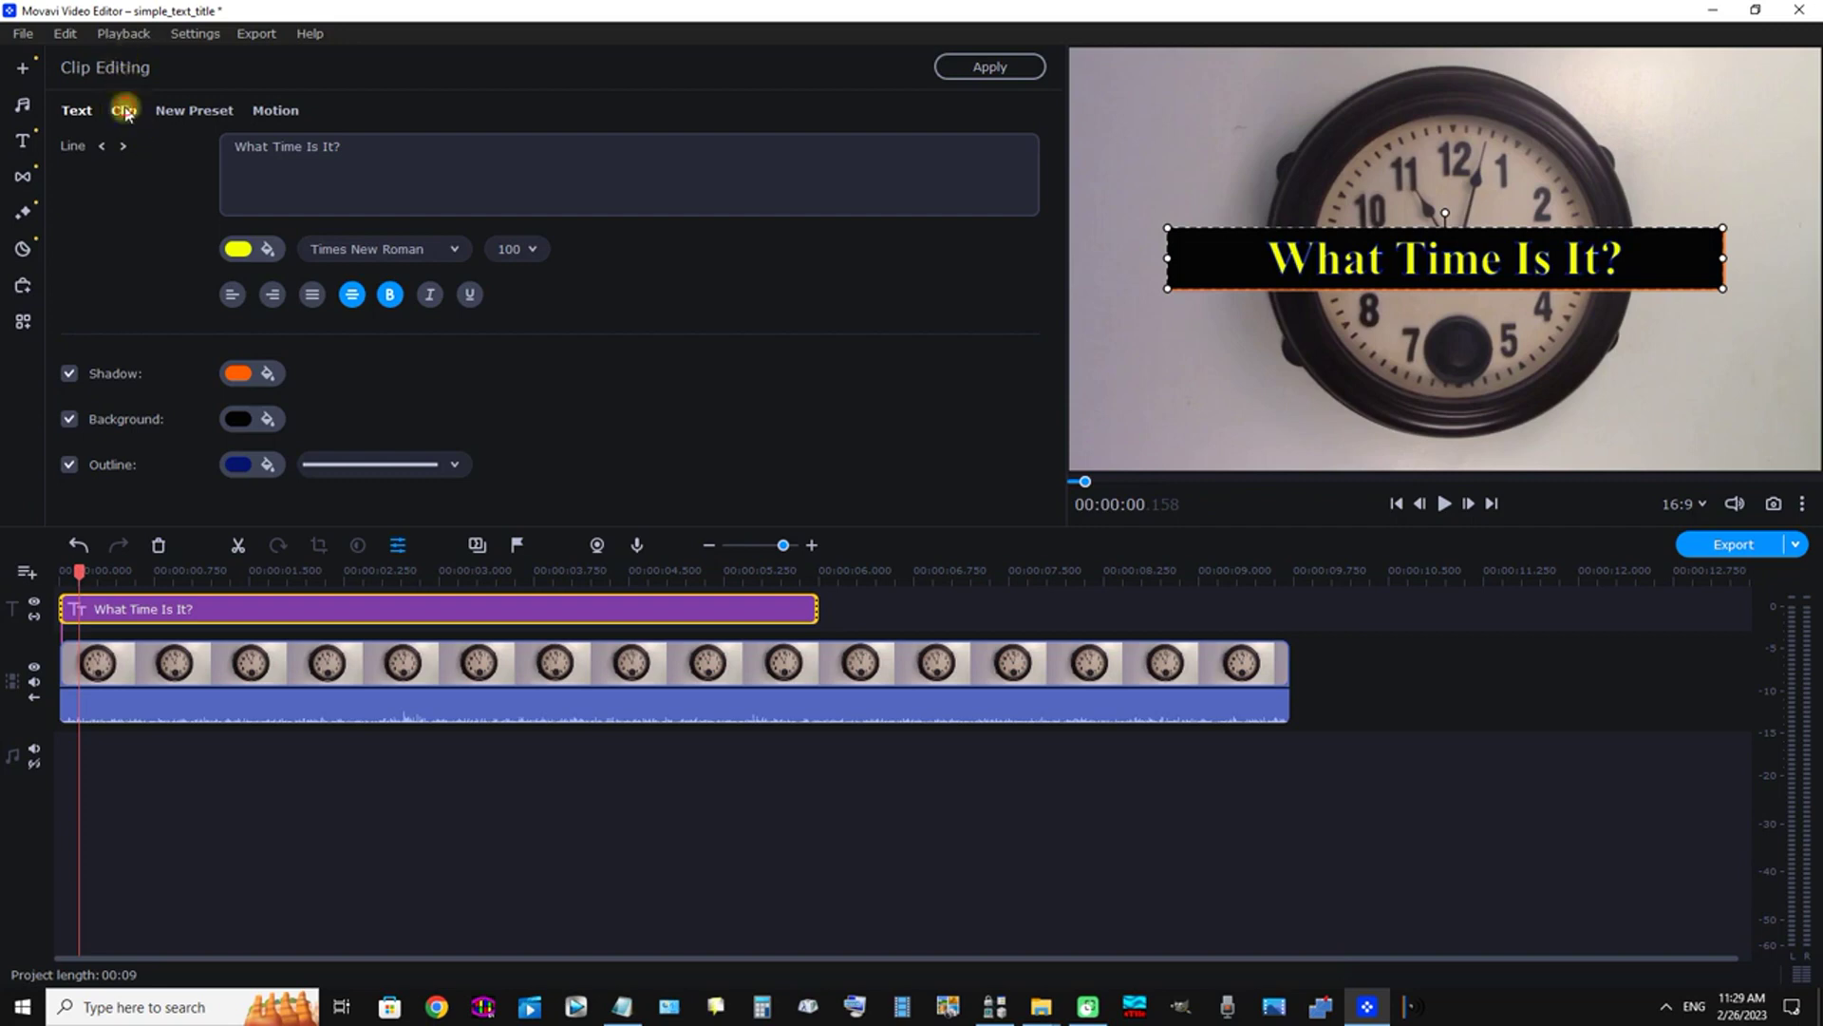
{"action": "left_click", "coordinate": [124, 112]}
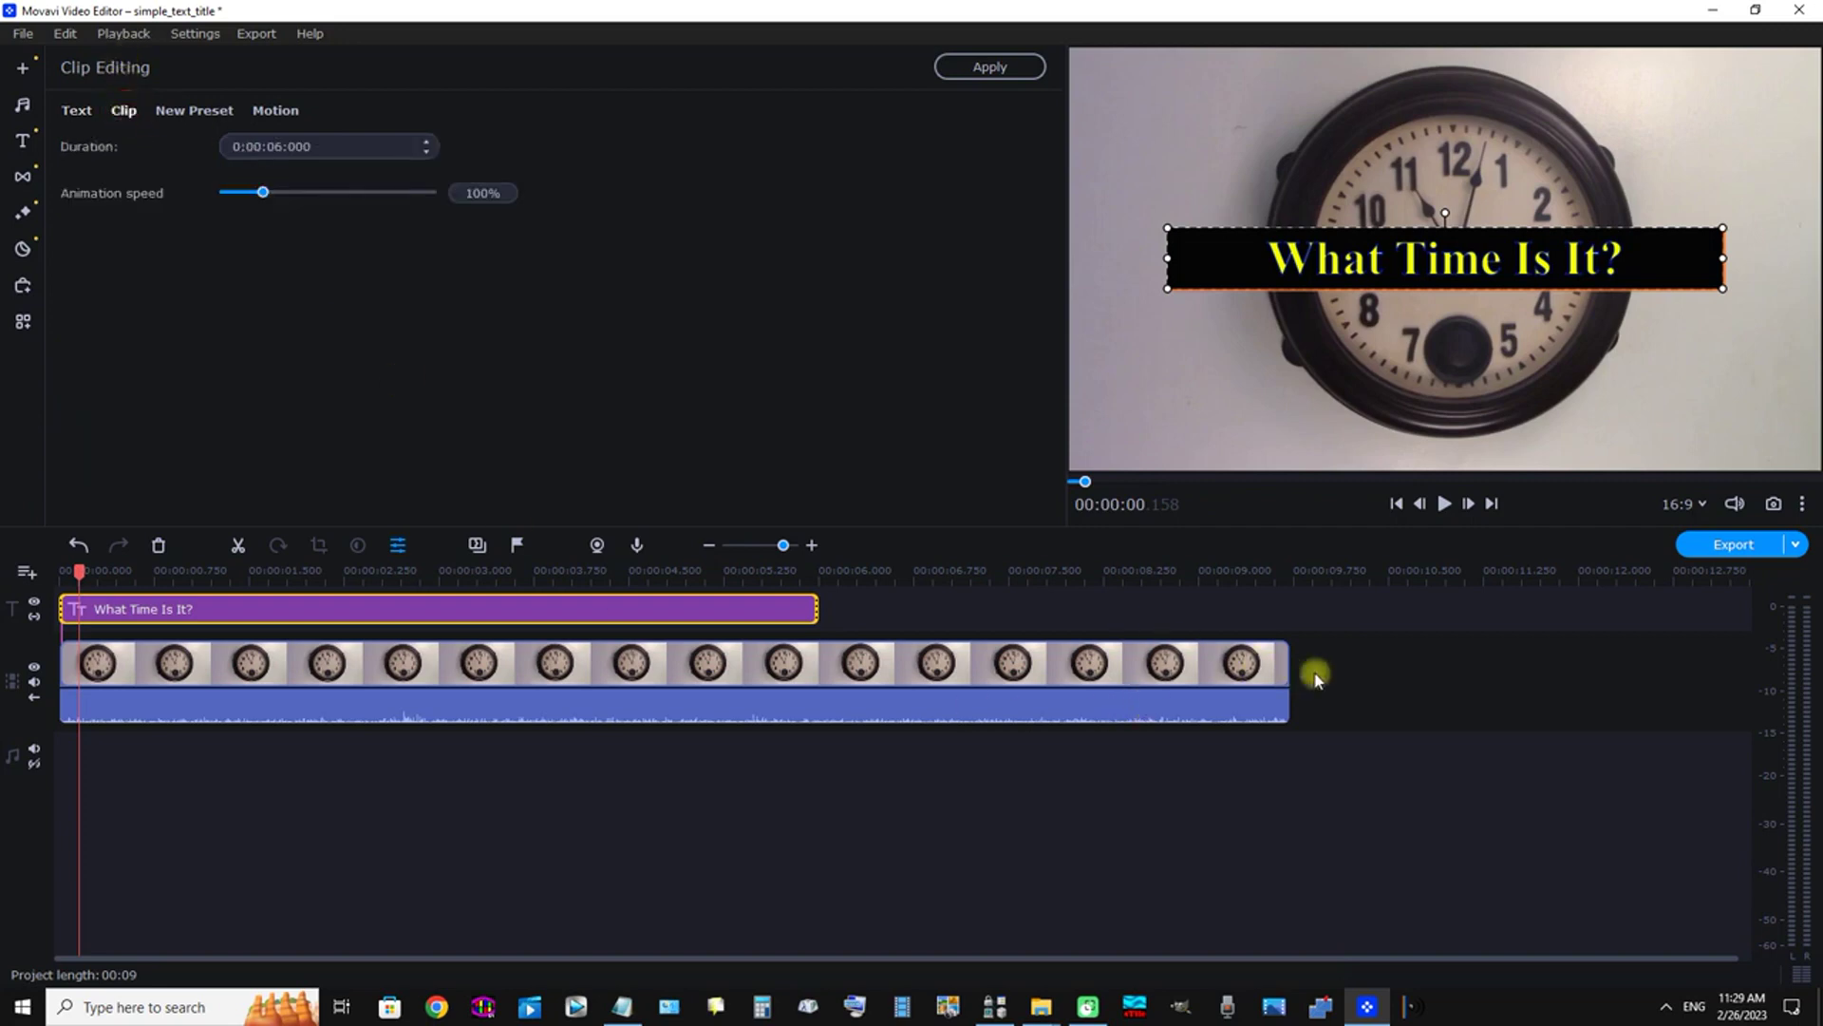
{"action": "left_click", "coordinate": [1286, 674]}
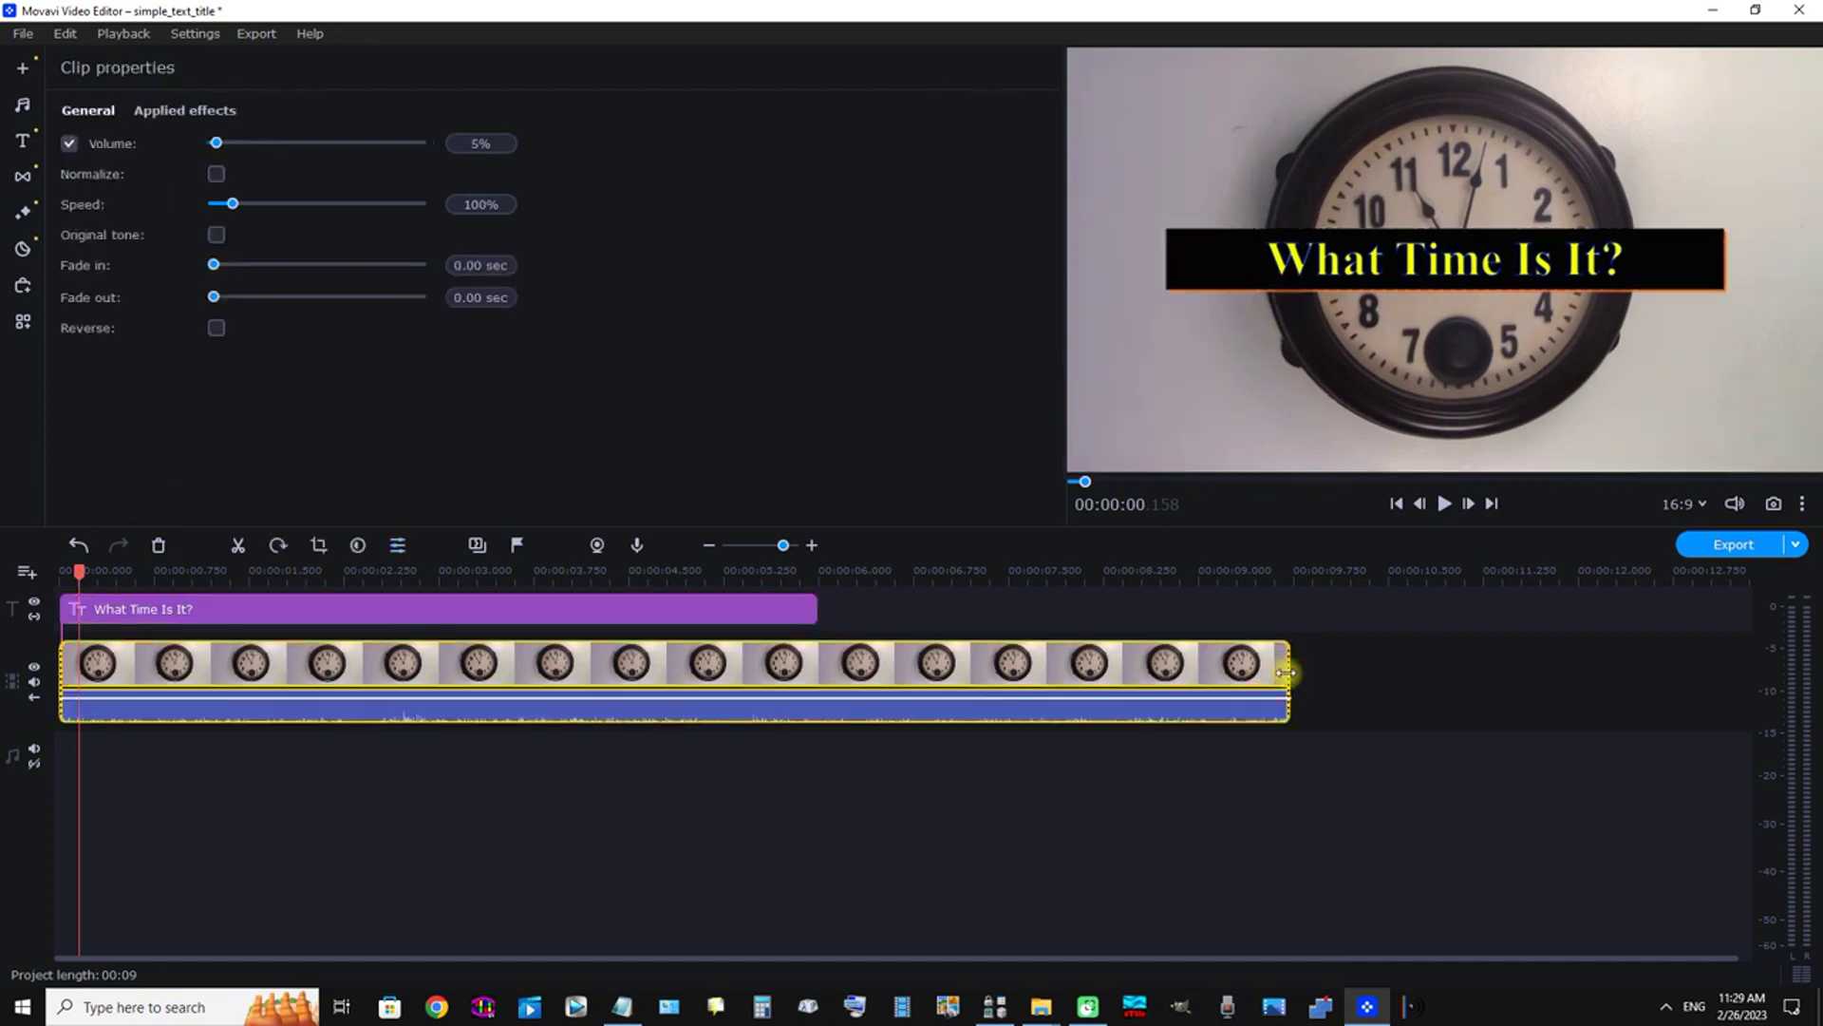
{"action": "left_click", "coordinate": [1292, 676]}
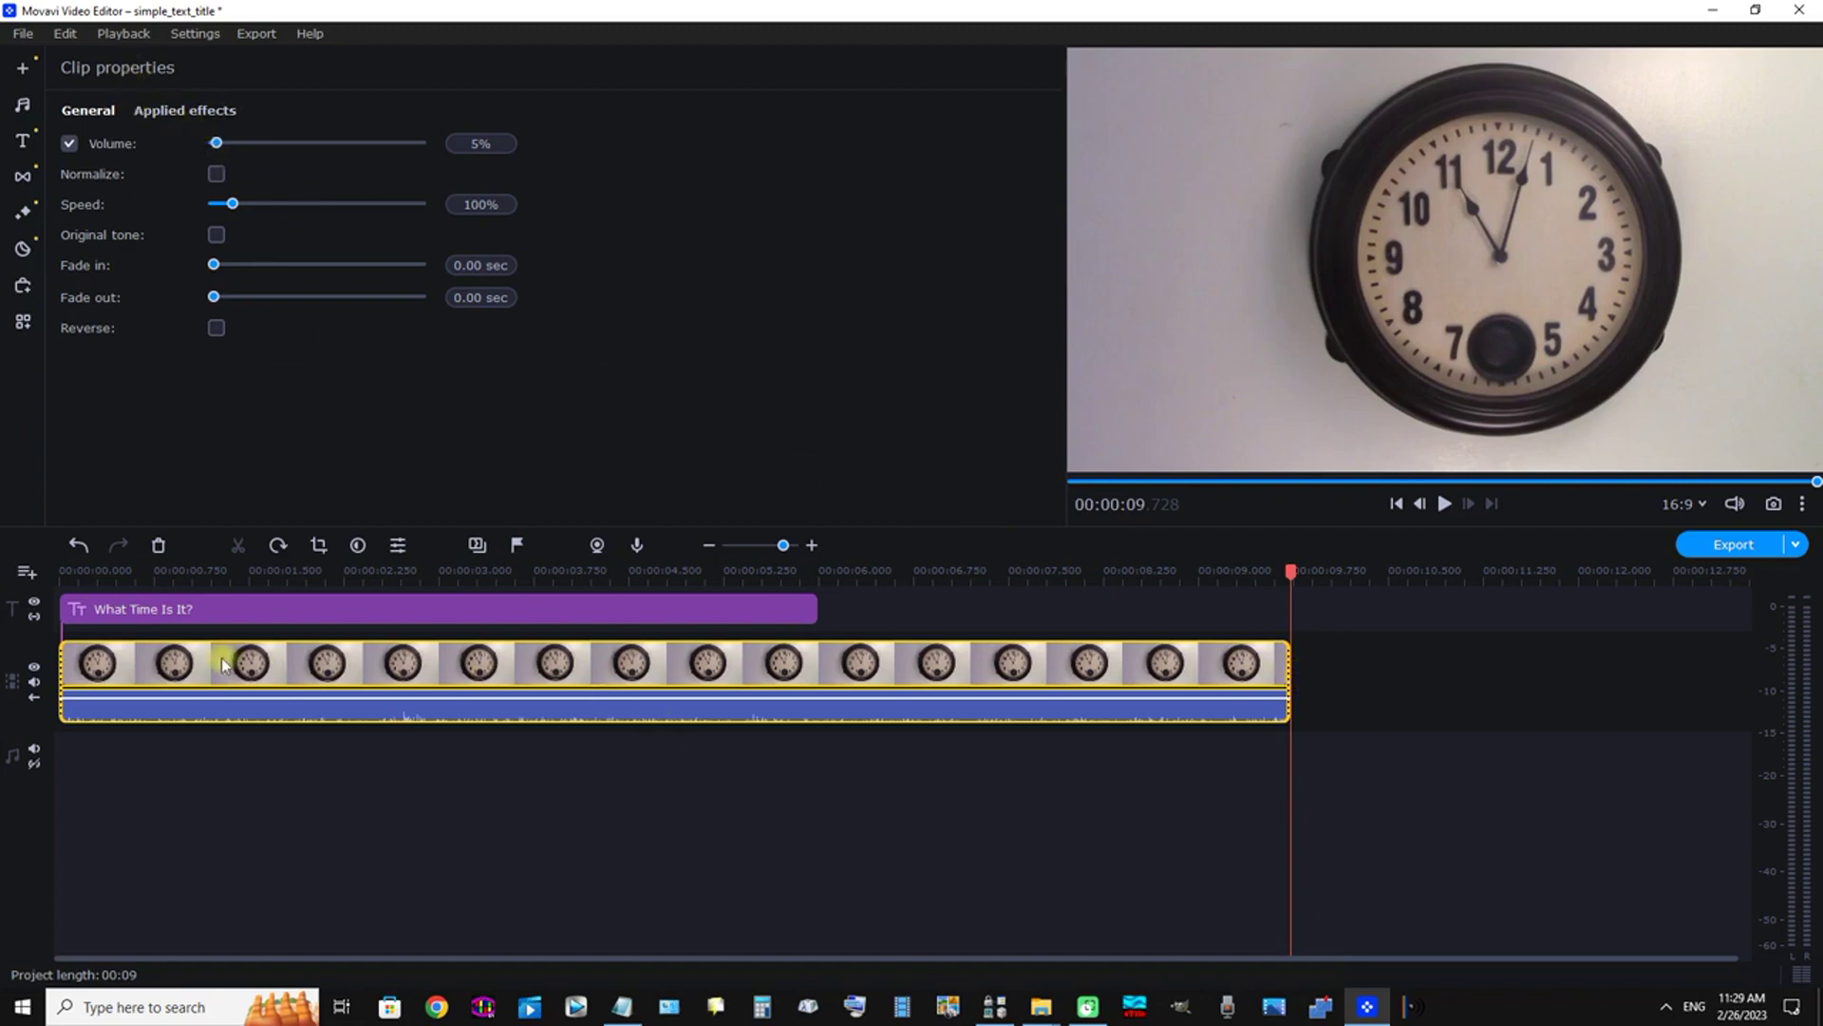
{"action": "left_click", "coordinate": [106, 612]}
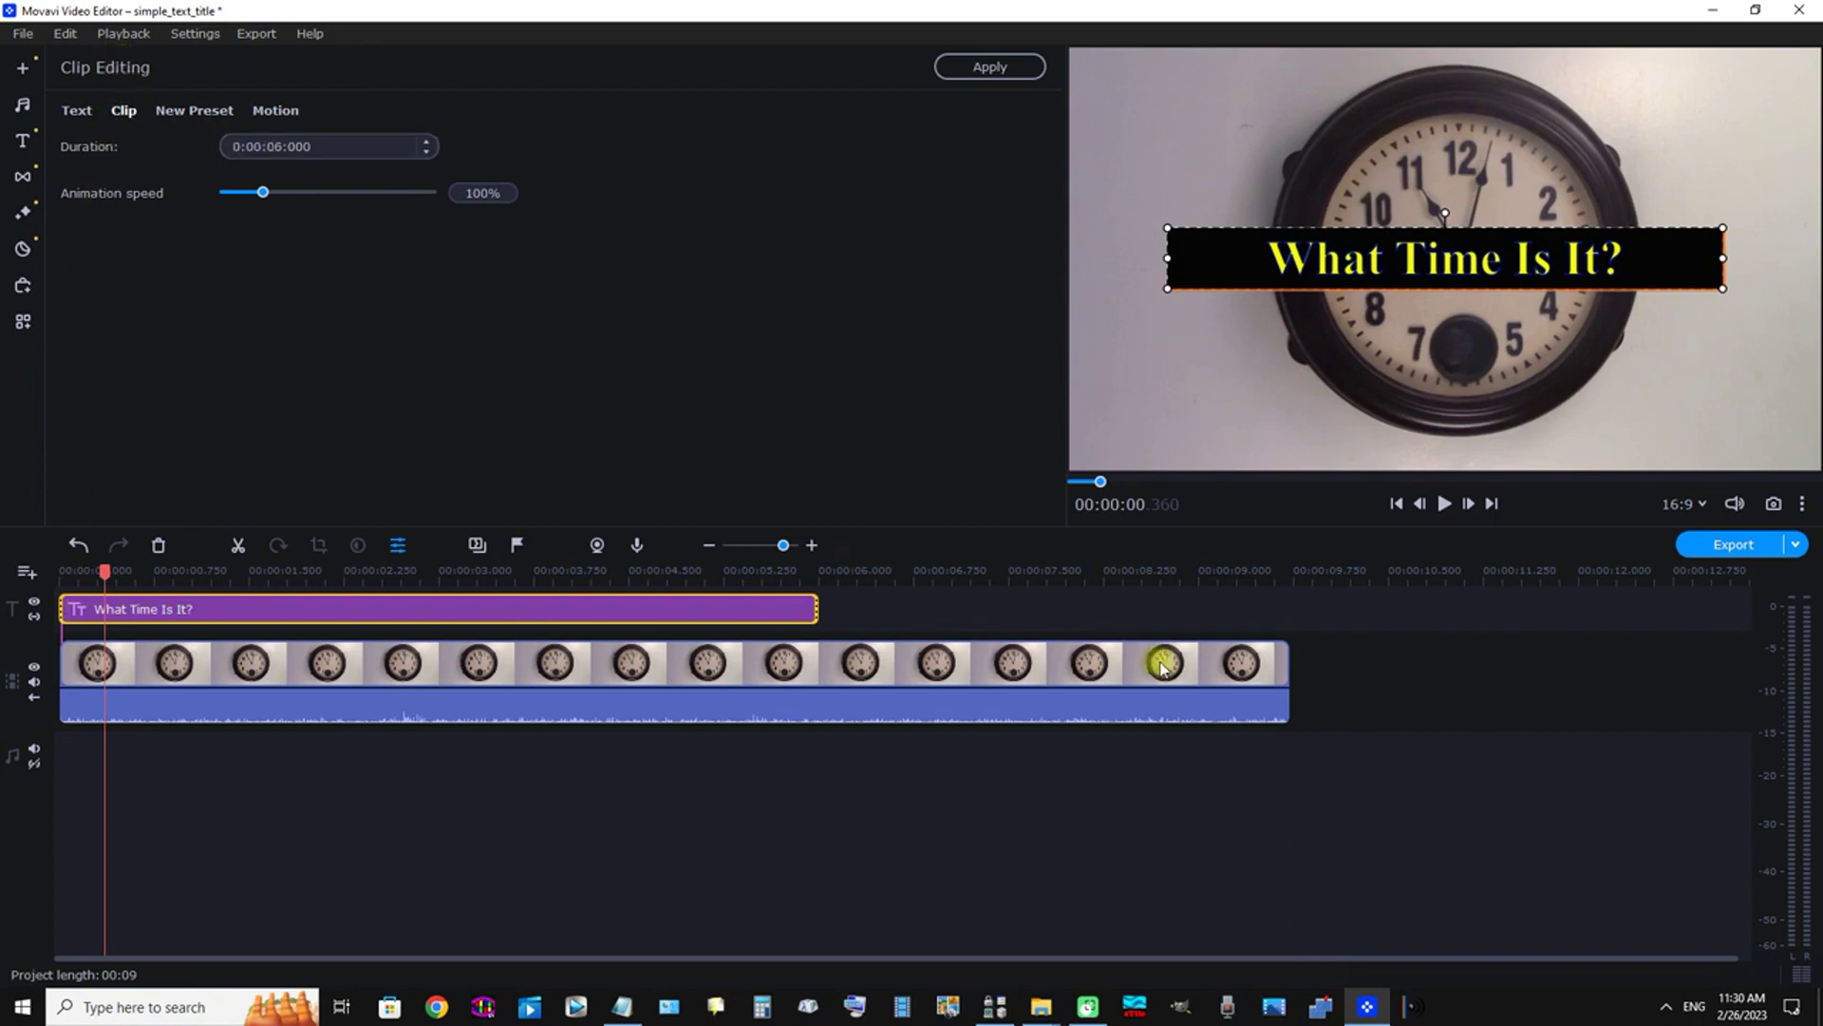
{"action": "left_click", "coordinate": [1292, 674]}
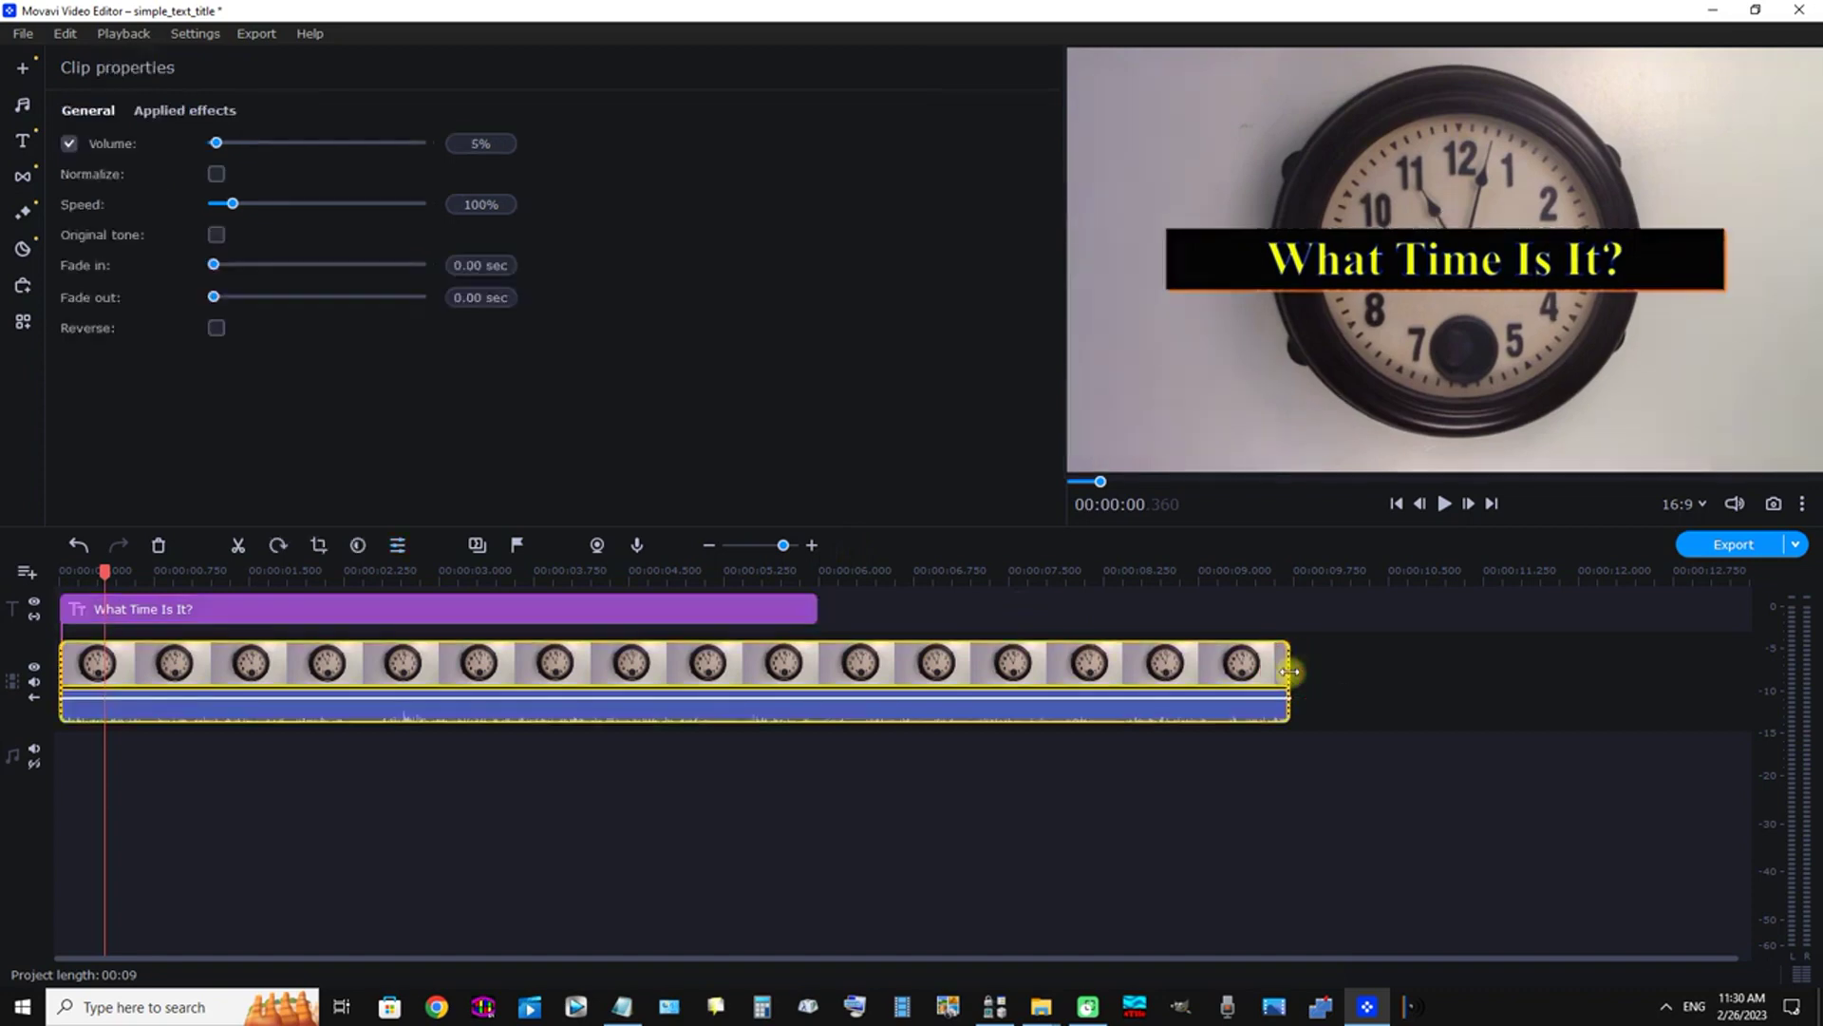
{"action": "left_click", "coordinate": [1292, 672]}
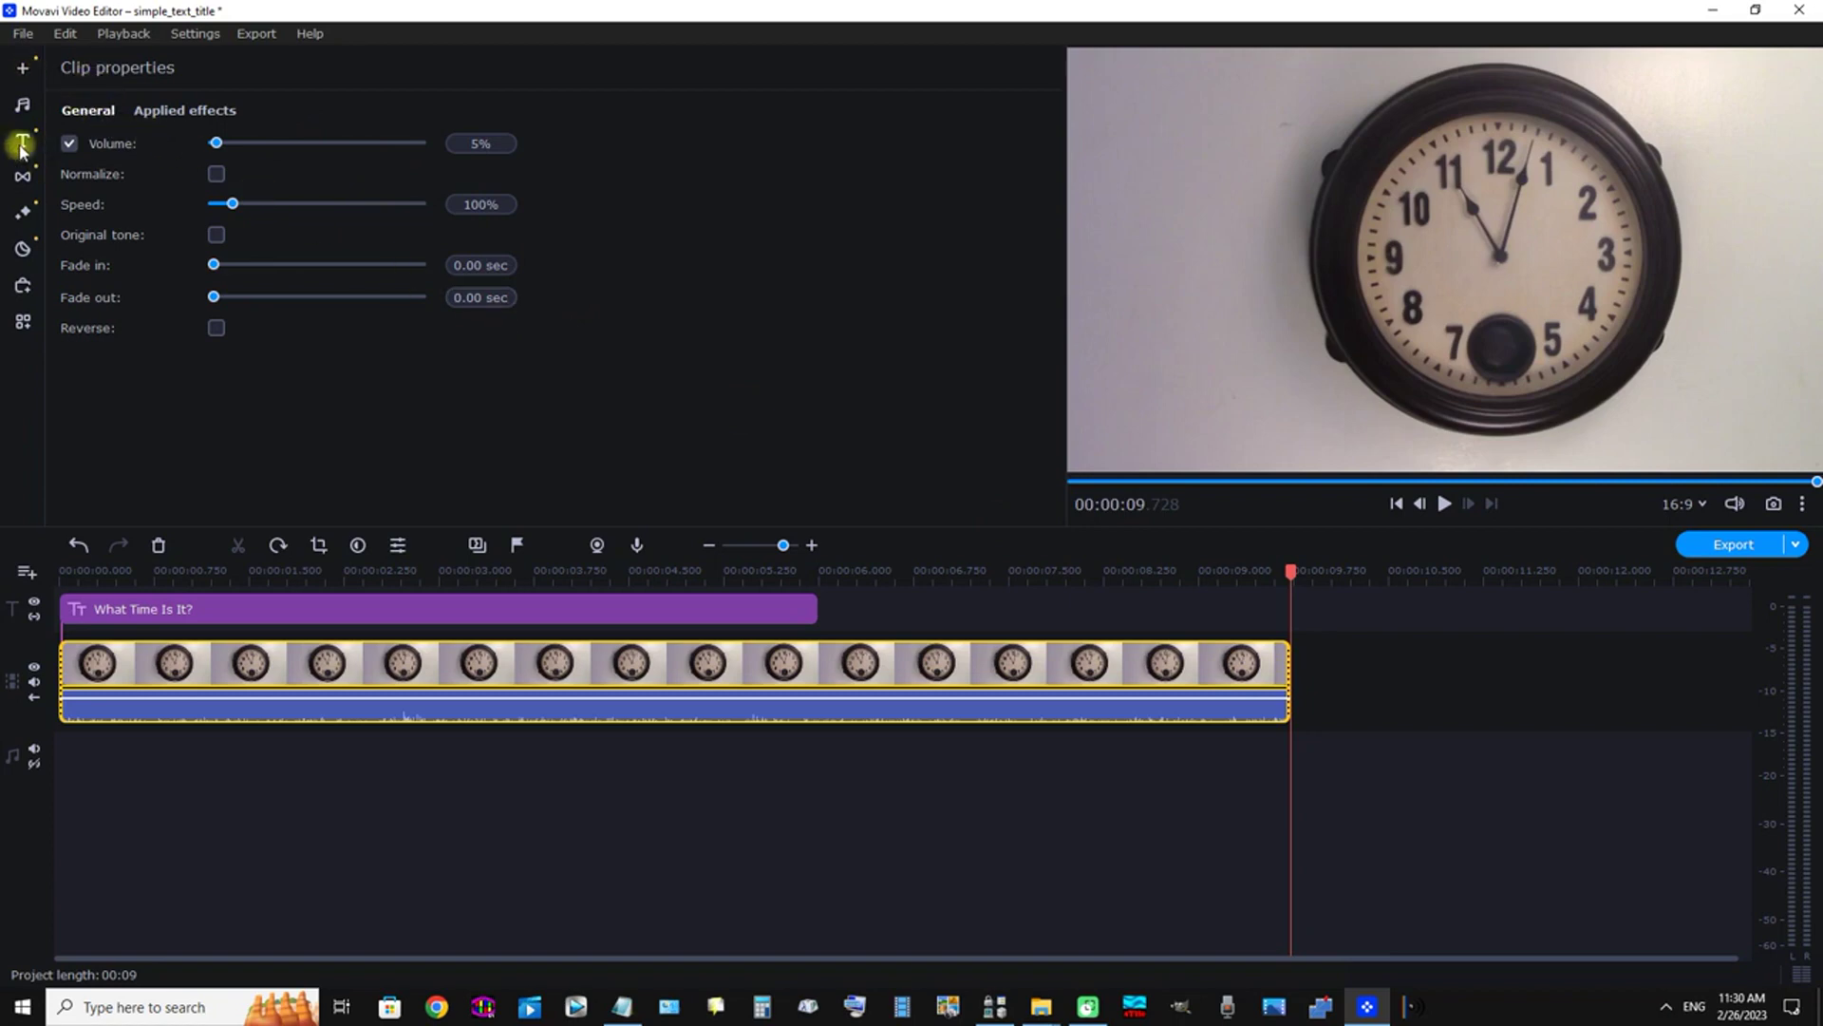
Step: Set the title duration to 0:00:09:728 and play the video to preview it
{"action": "double_click", "coordinate": [143, 608]}
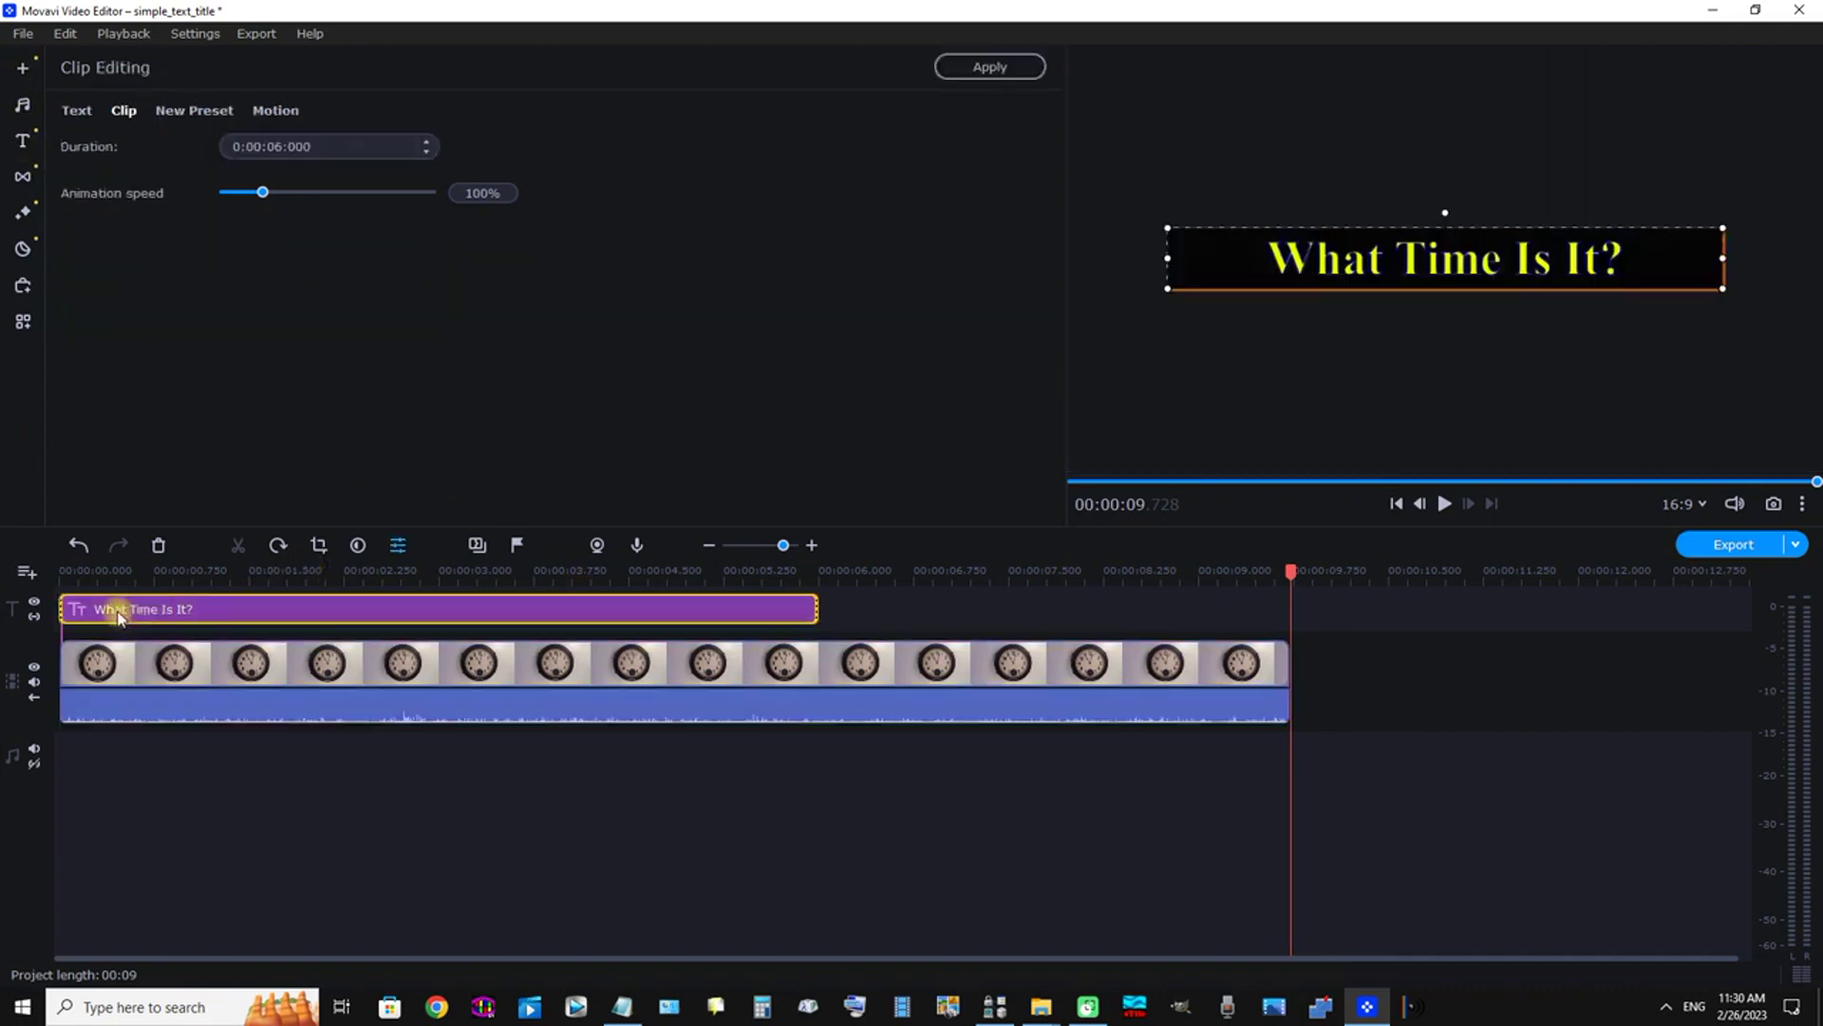
{"action": "left_click", "coordinate": [277, 147]}
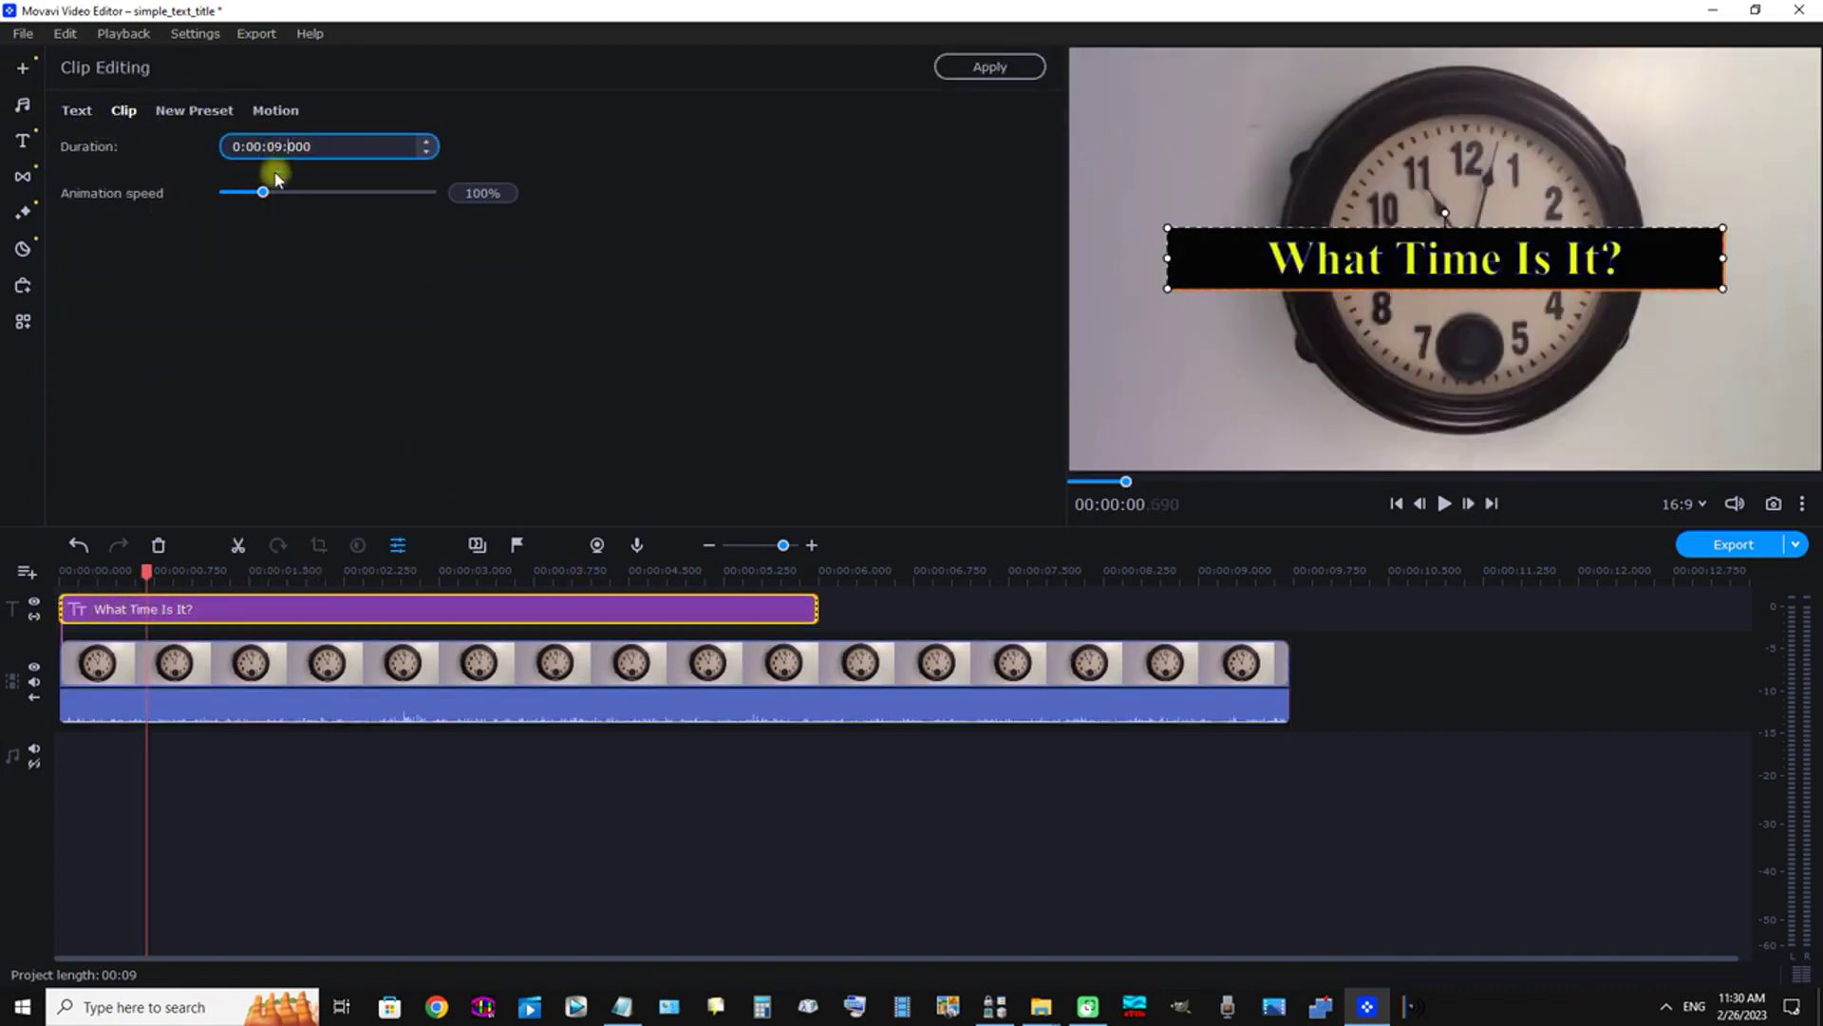
{"action": "key", "text": "Return"}
{"action": "type", "text": "7"}
{"action": "key", "text": "Return"}
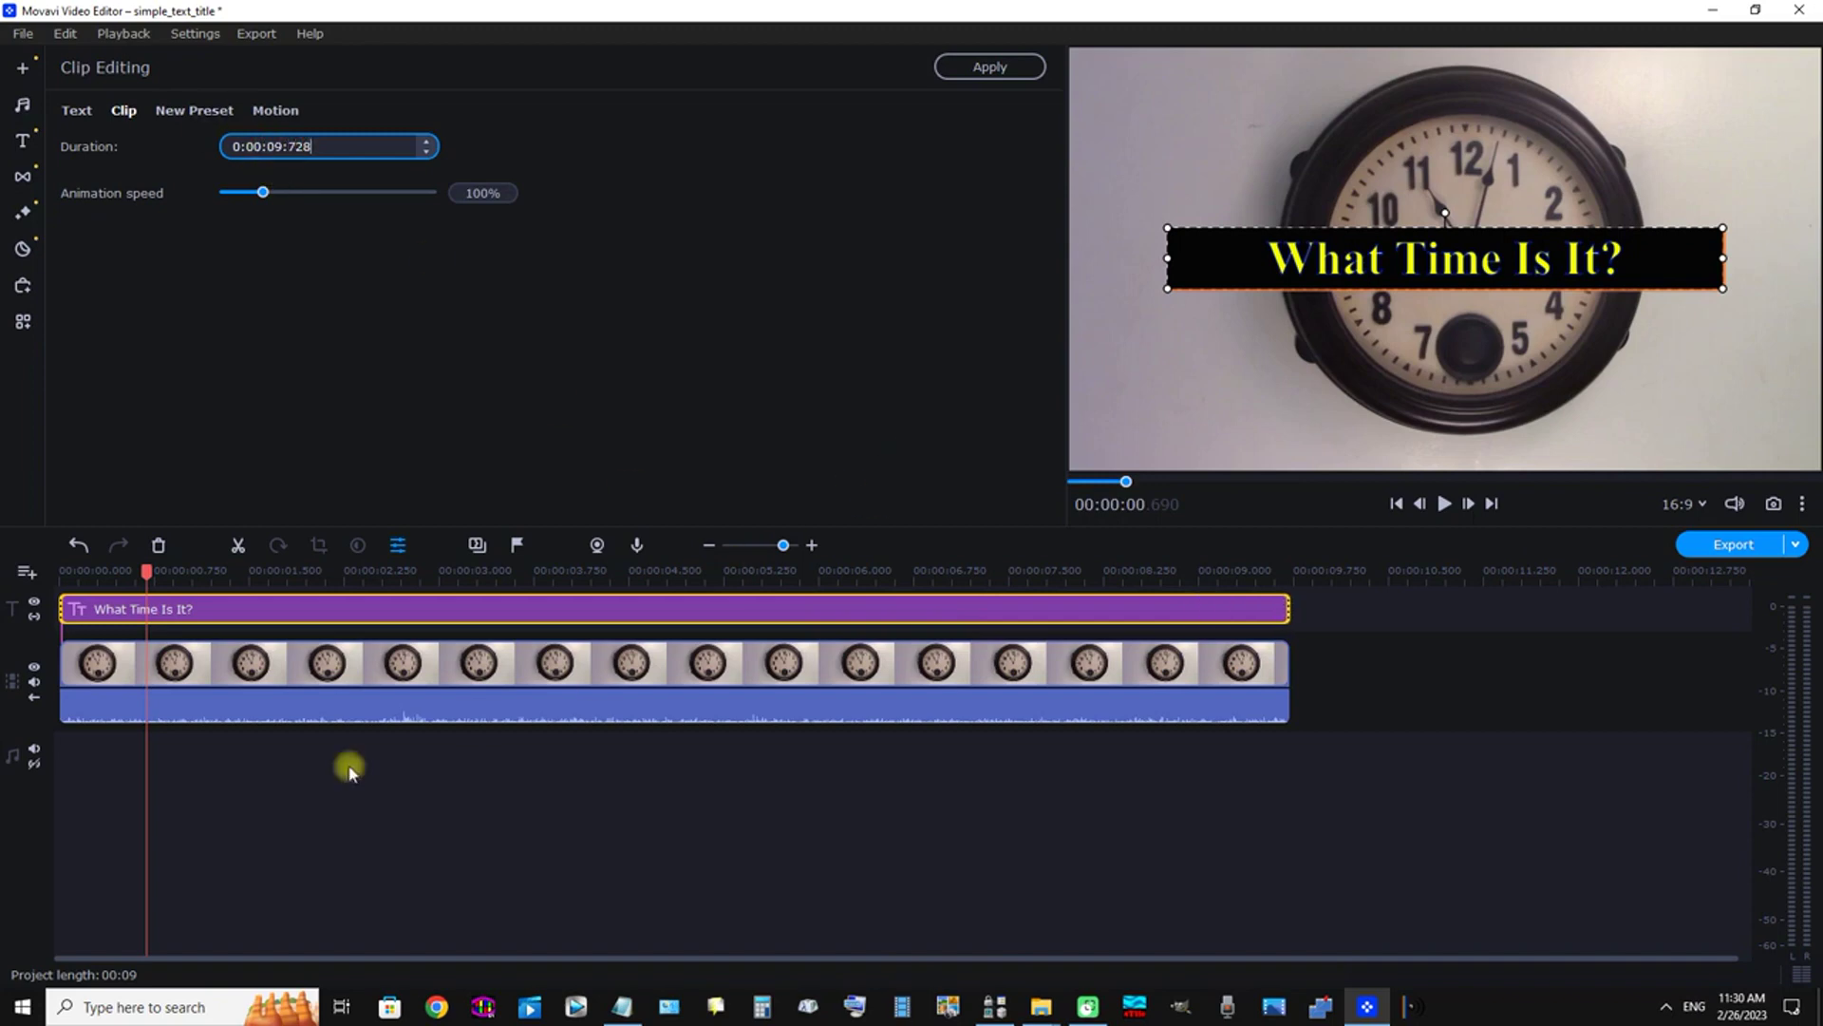
{"action": "left_click", "coordinate": [64, 674]}
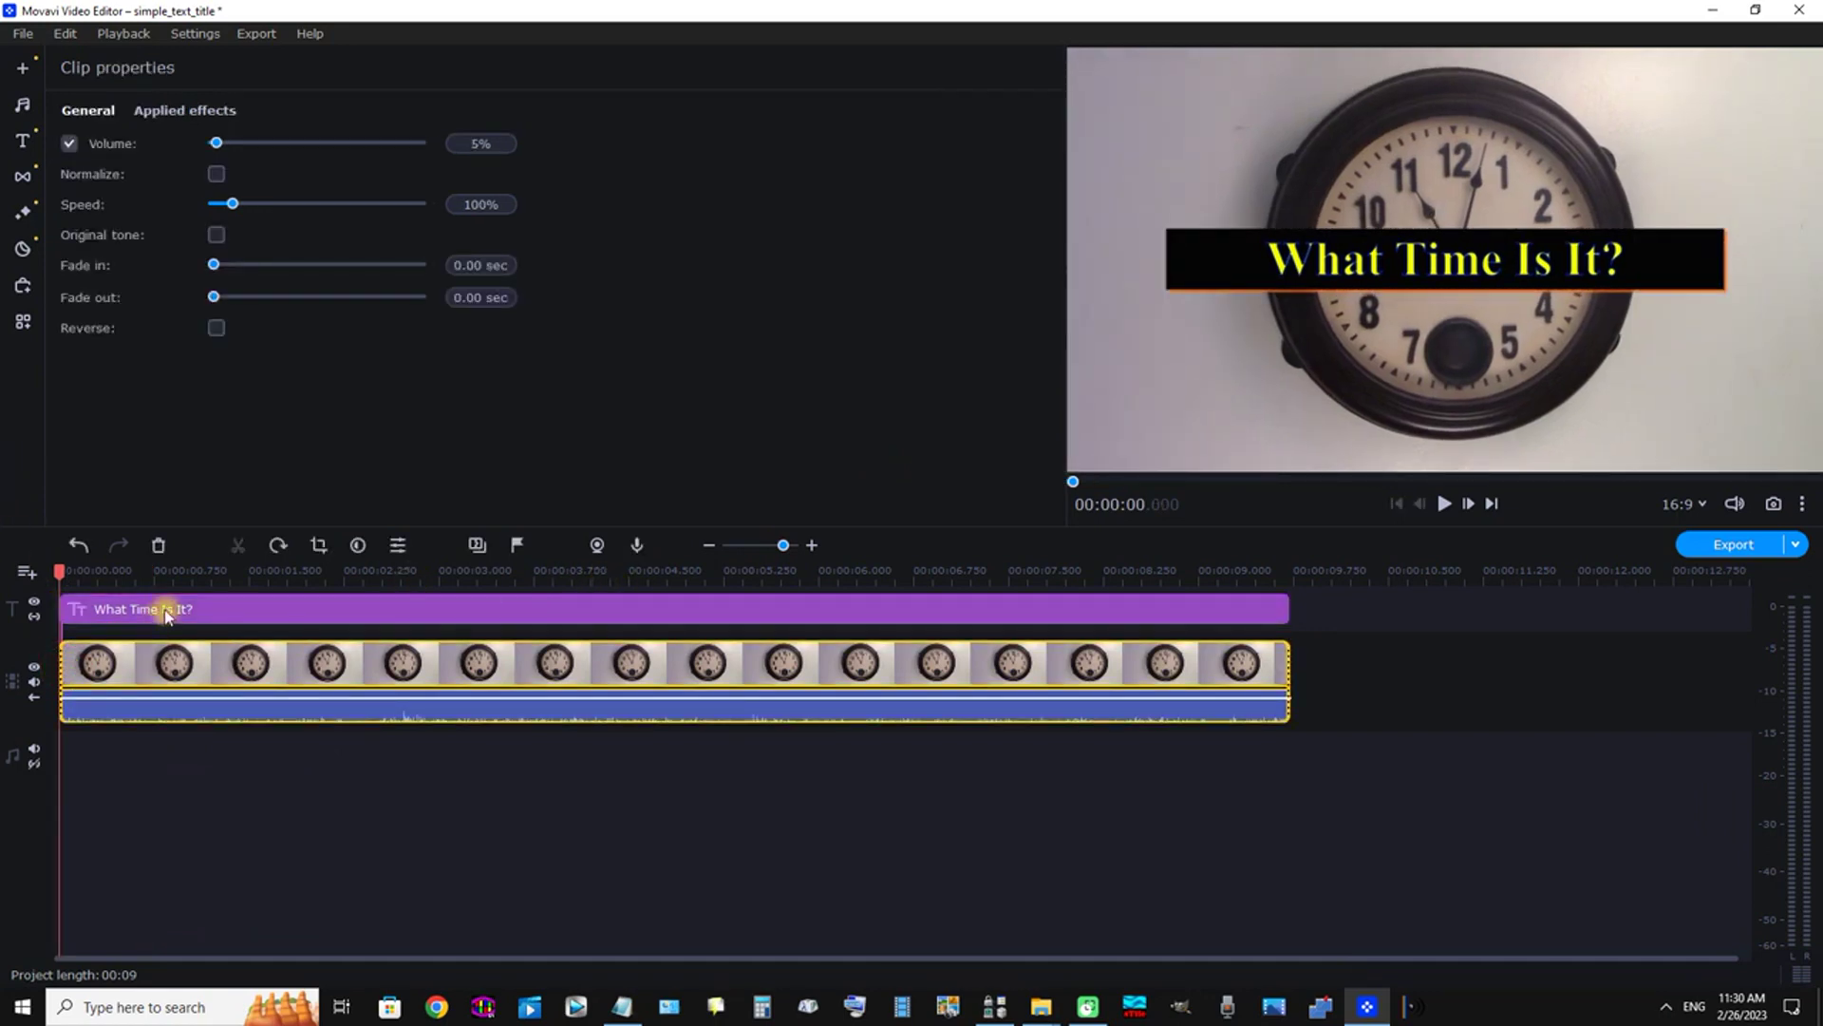
{"action": "left_click", "coordinate": [1444, 503]}
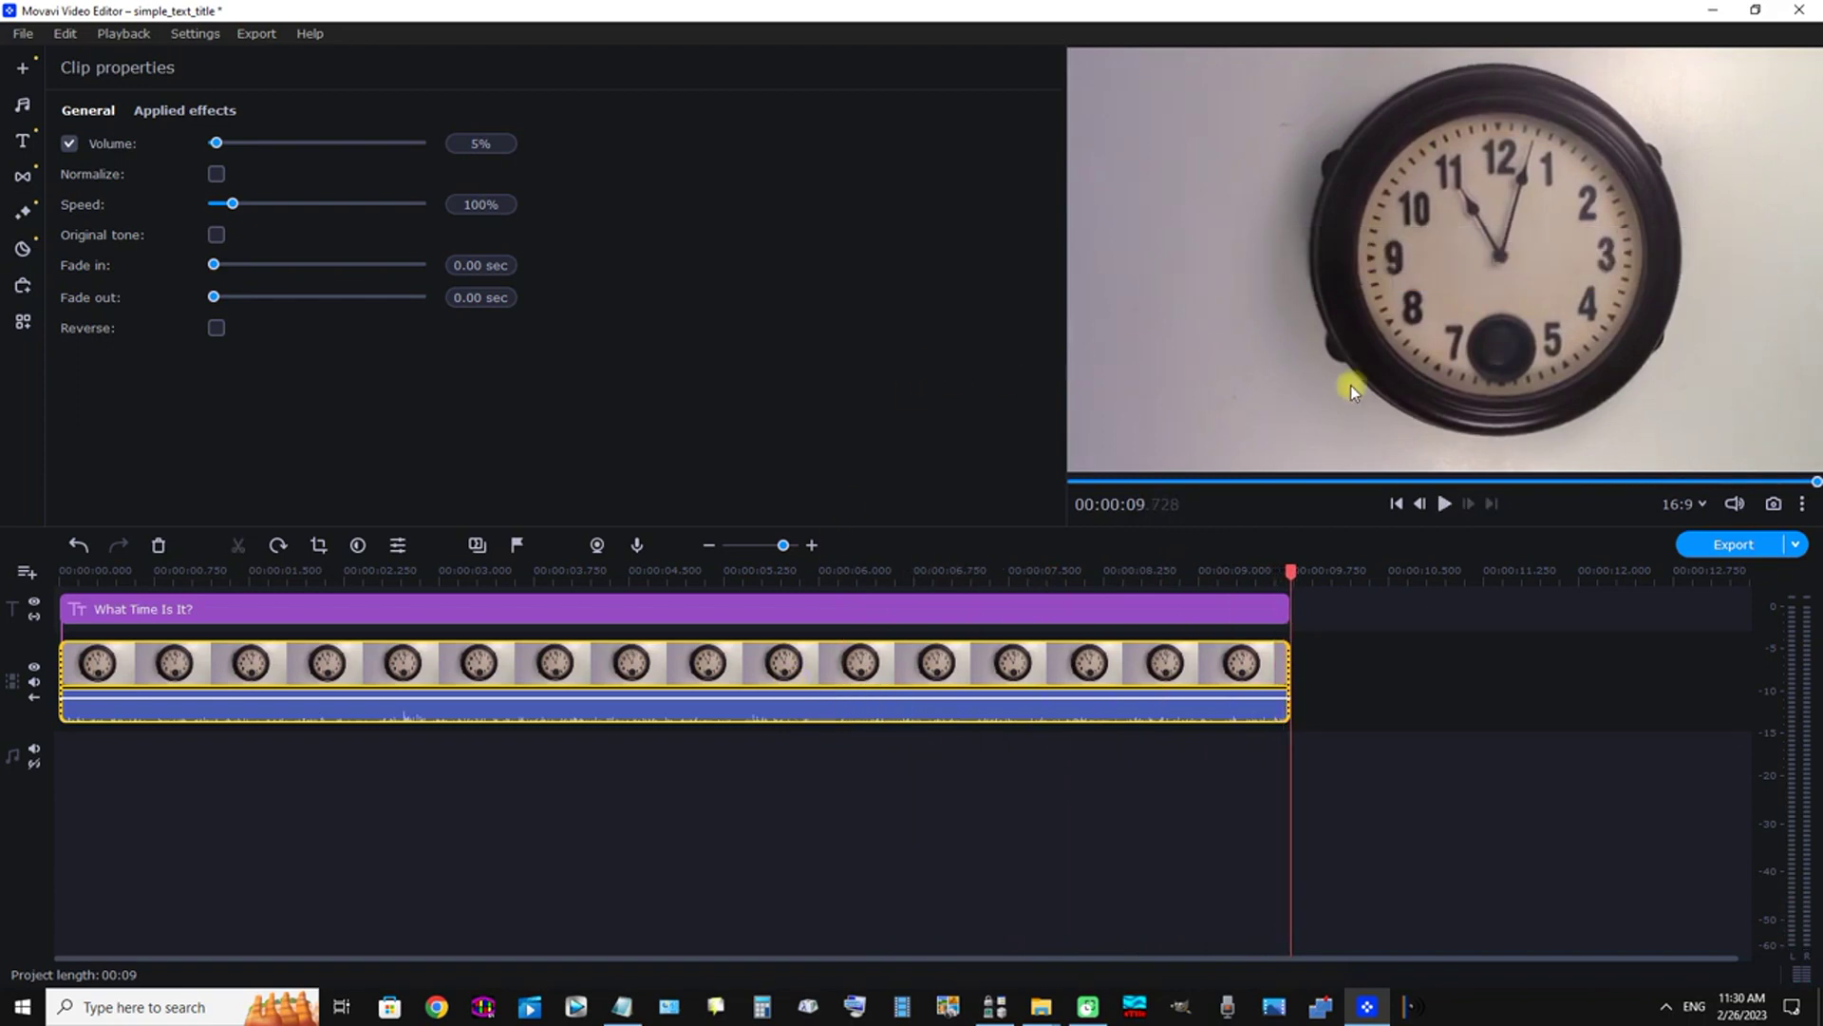
Step: Replay the preview from the start, stop it, and reopen the title's clip settings
{"action": "left_click", "coordinate": [1392, 504]}
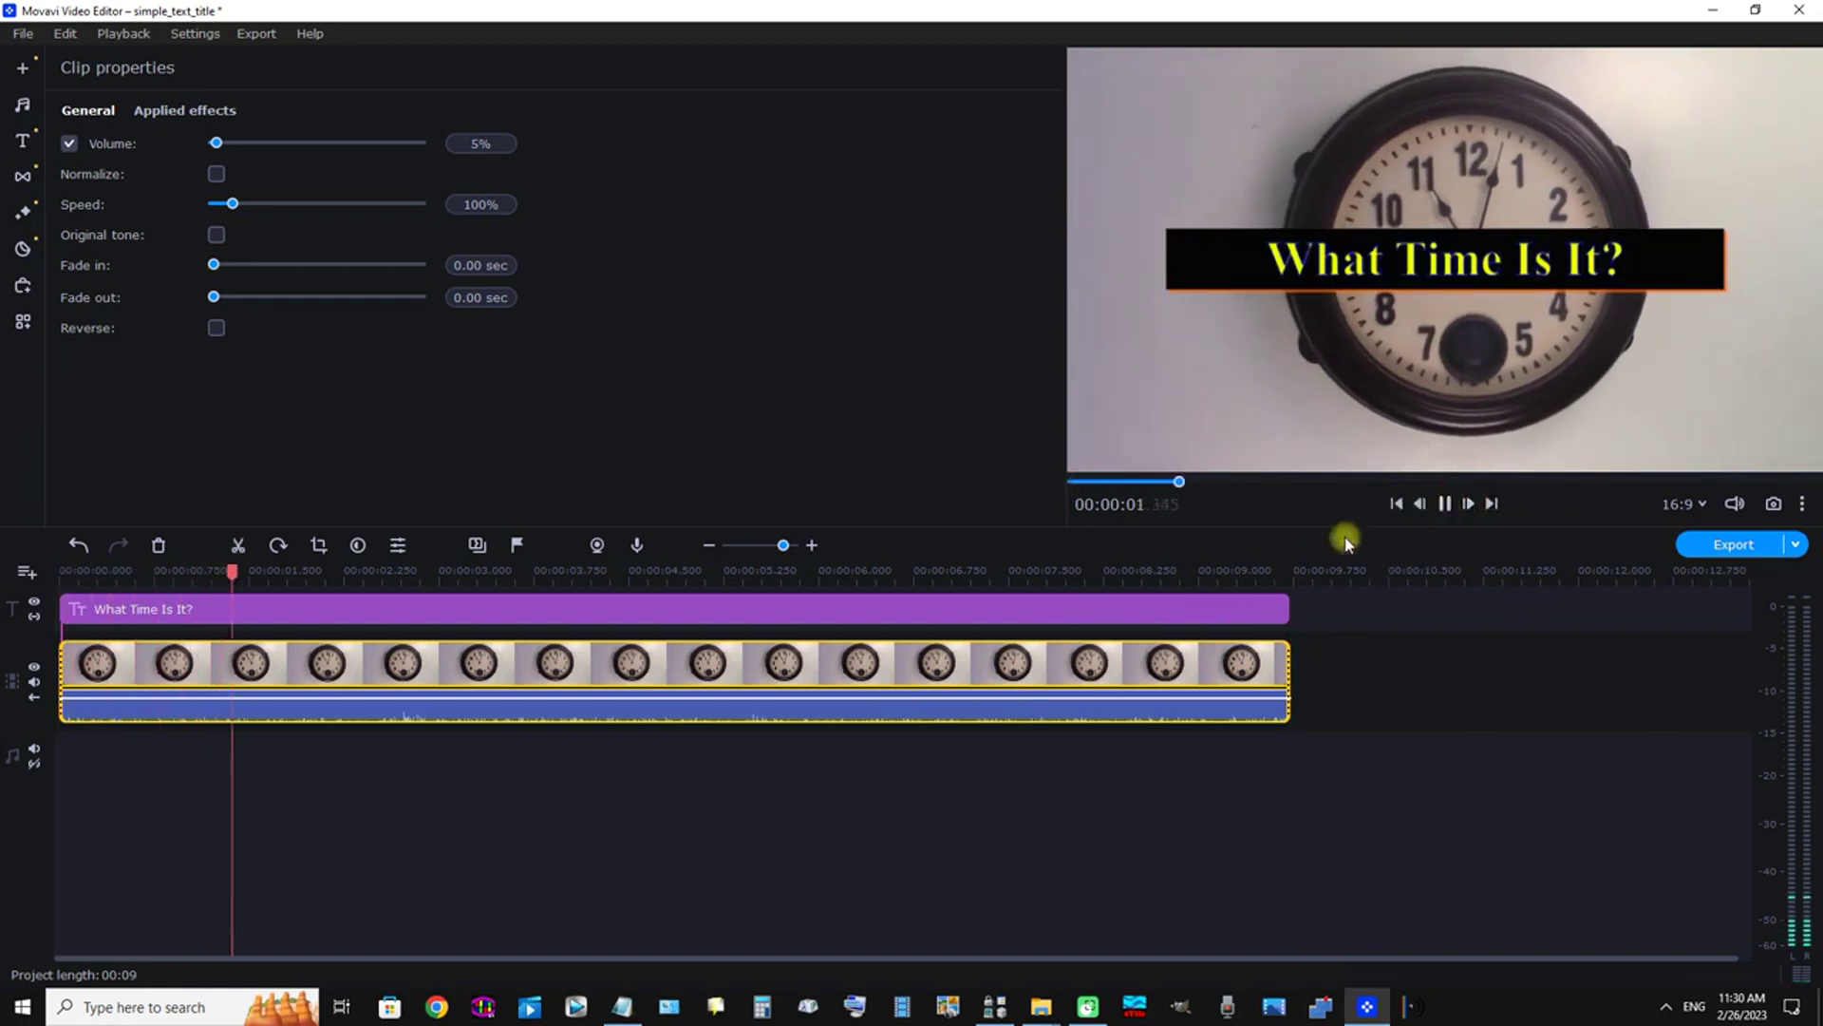
{"action": "left_click", "coordinate": [1396, 504]}
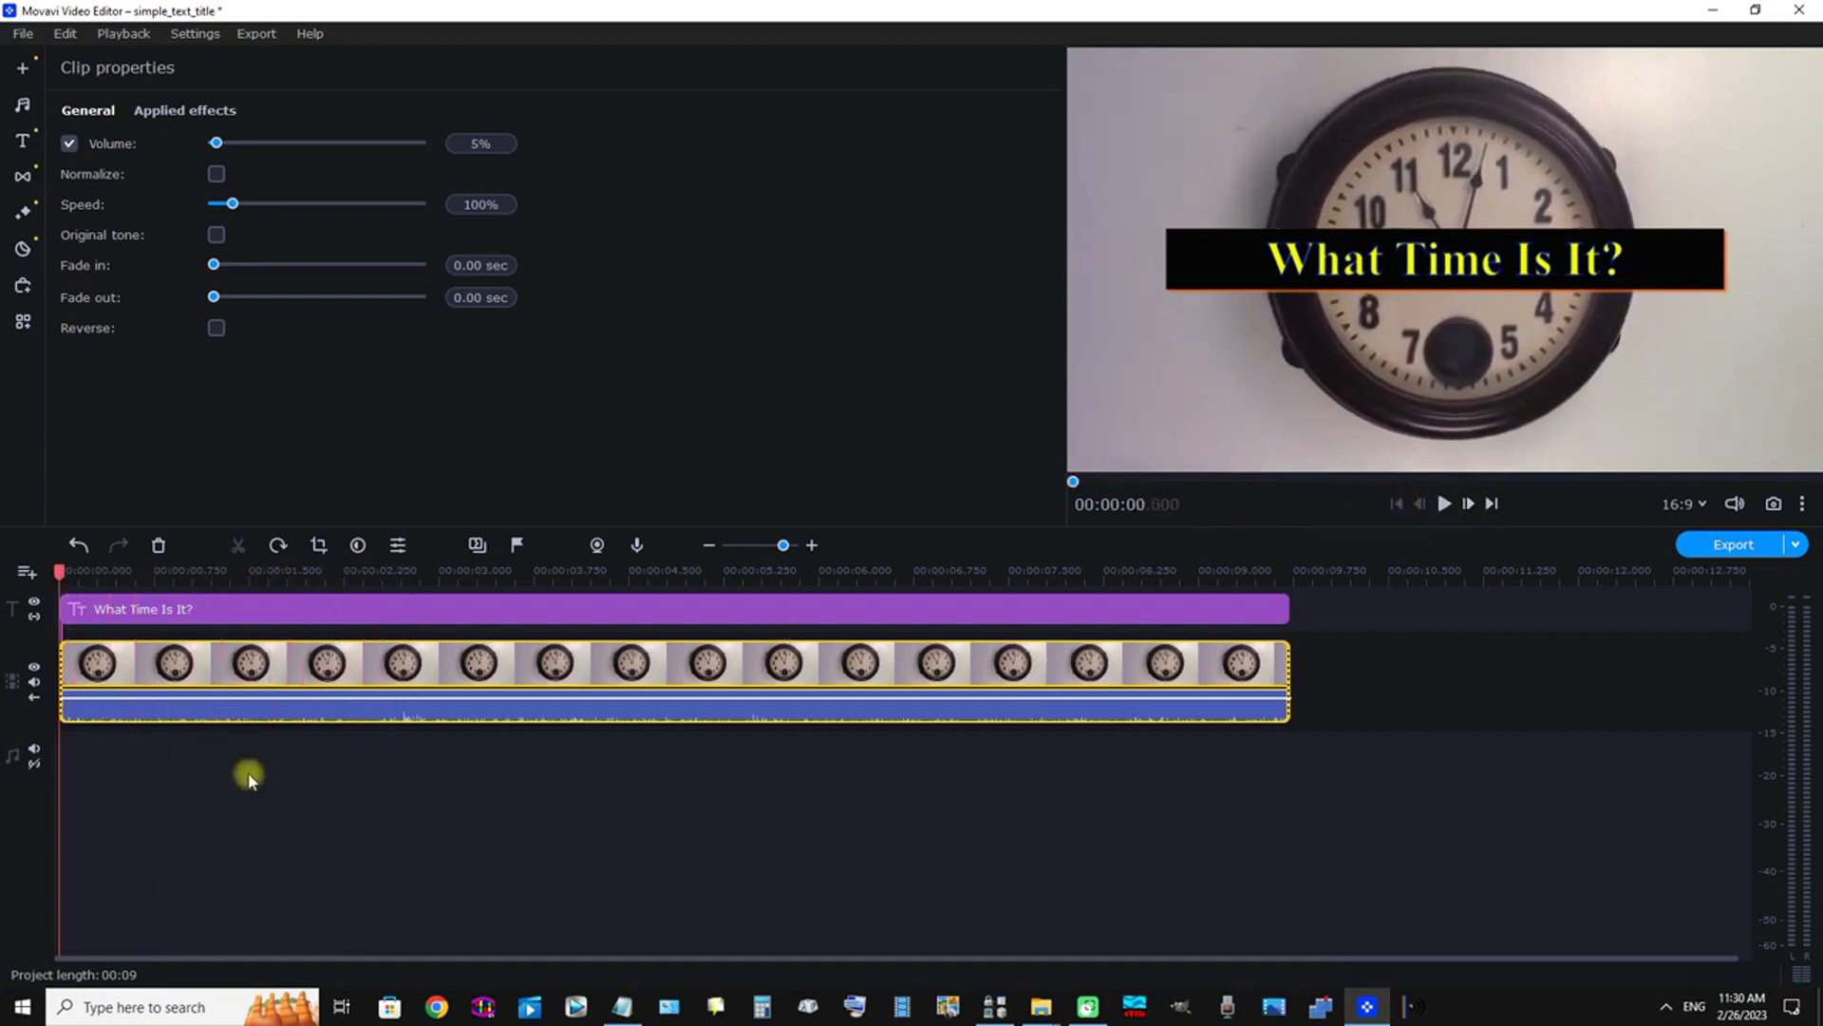
{"action": "double_click", "coordinate": [113, 608]}
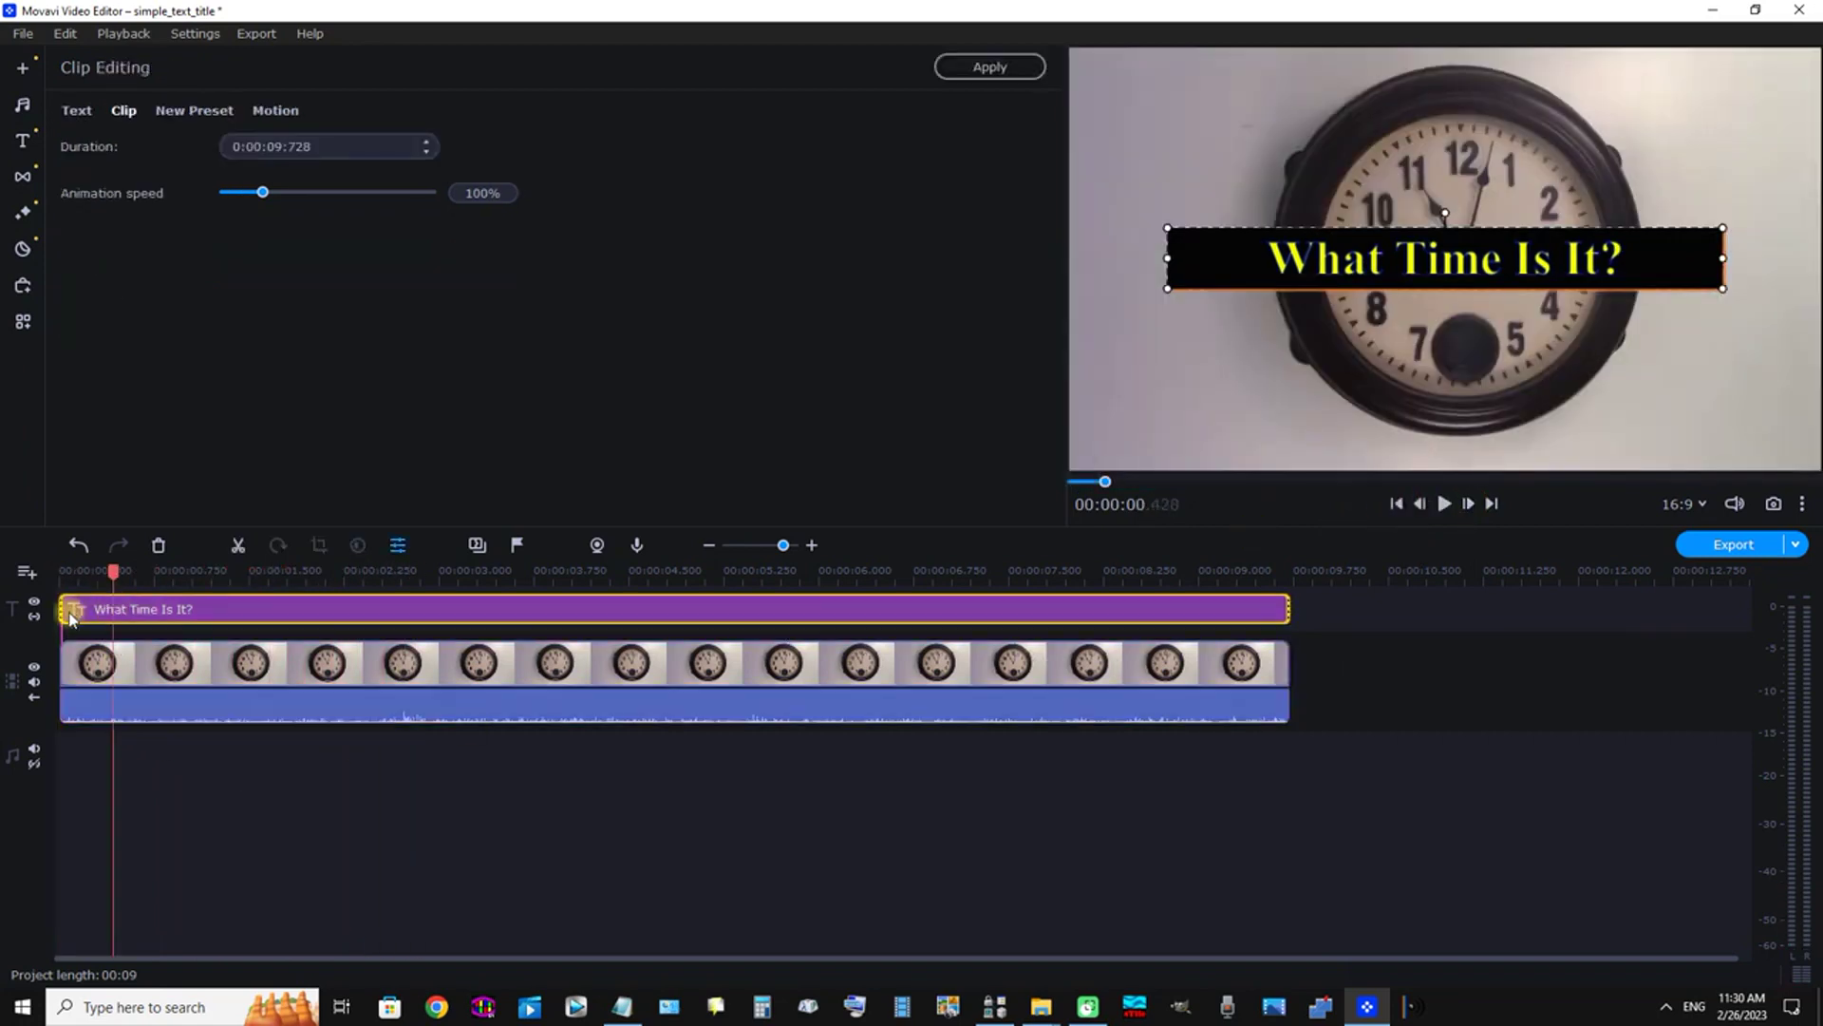
Step: Save the yellow title's styling as a new title preset named 'What Time Is It?'
{"action": "left_click", "coordinate": [65, 607]}
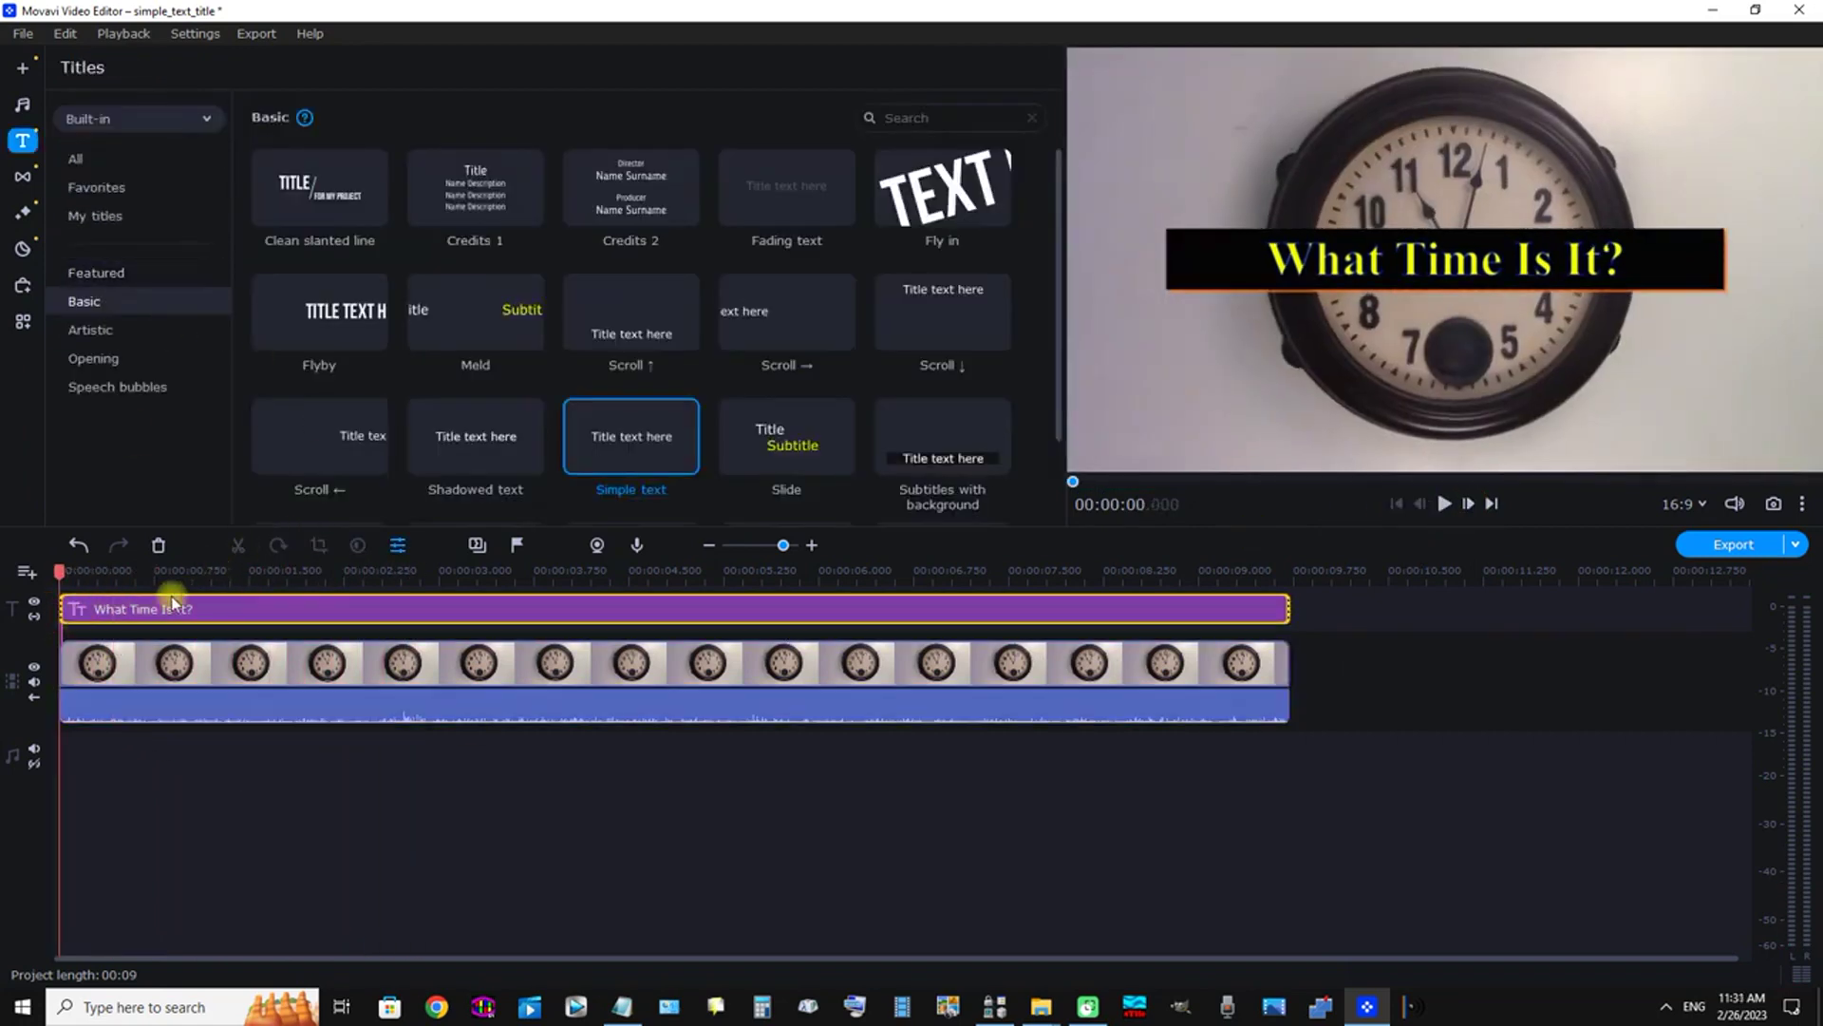
{"action": "left_click", "coordinate": [139, 612]}
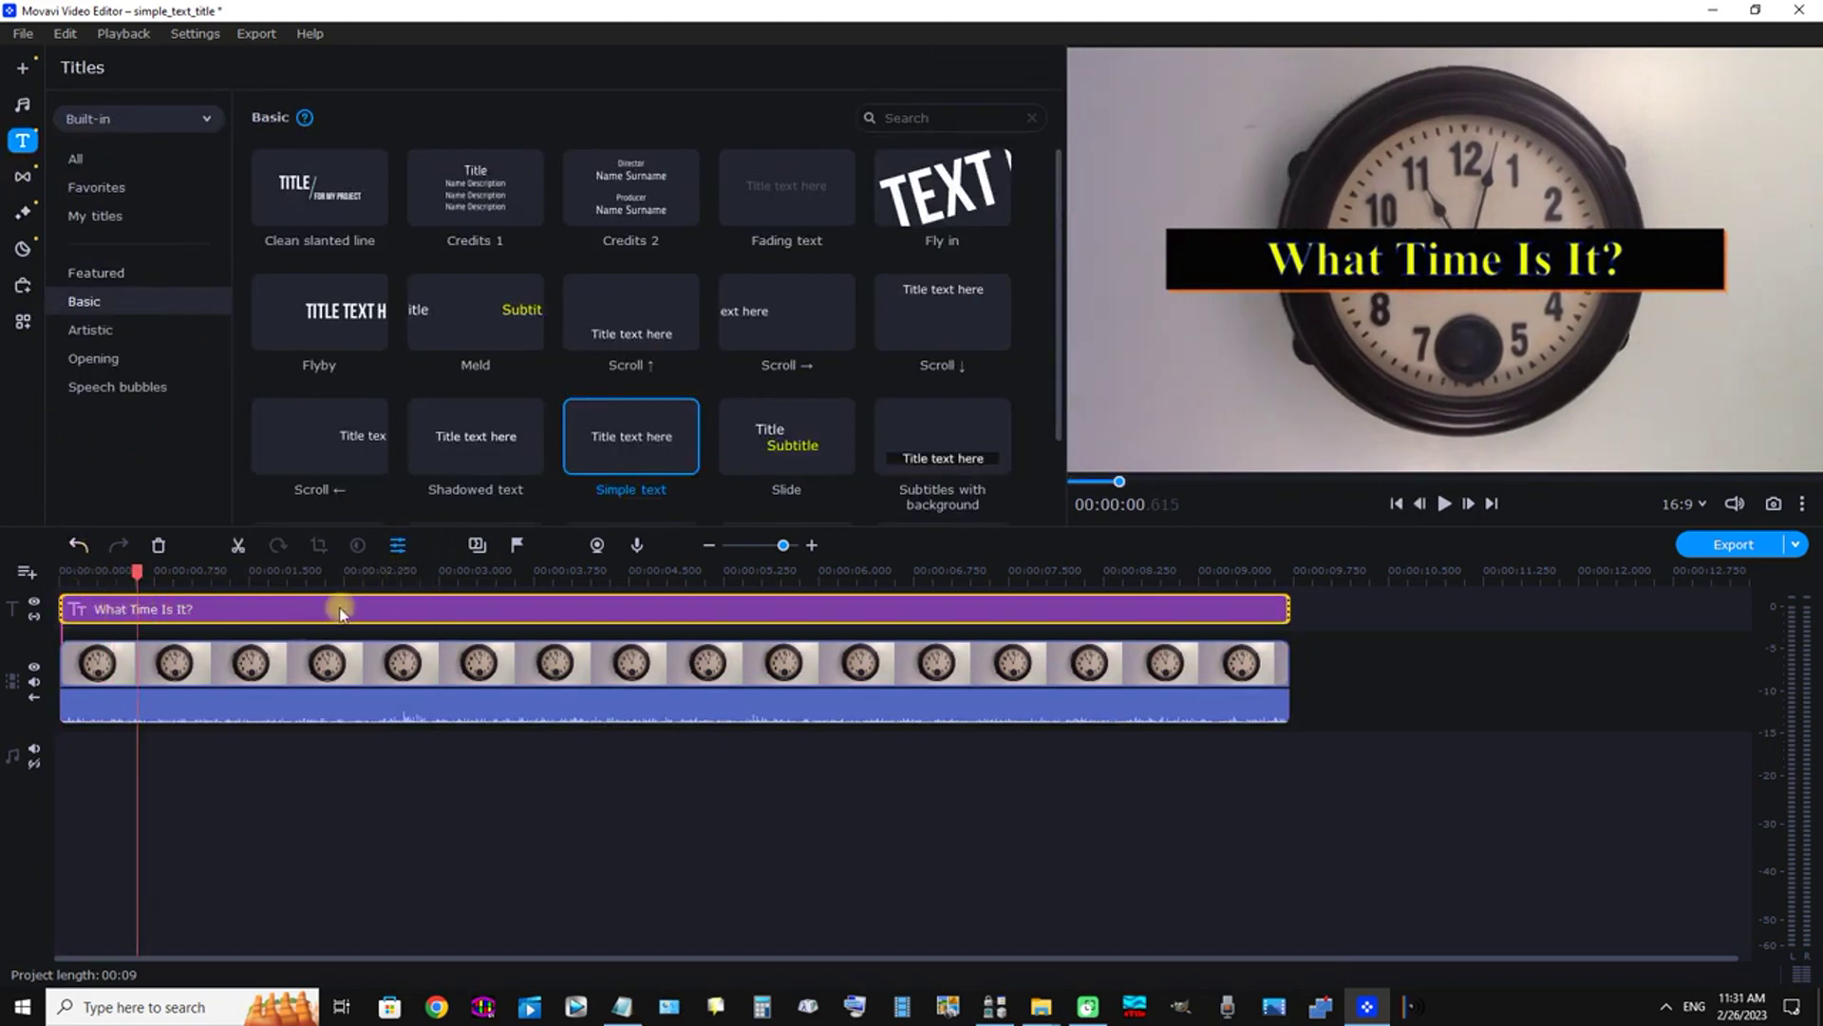
{"action": "left_click", "coordinate": [400, 547]}
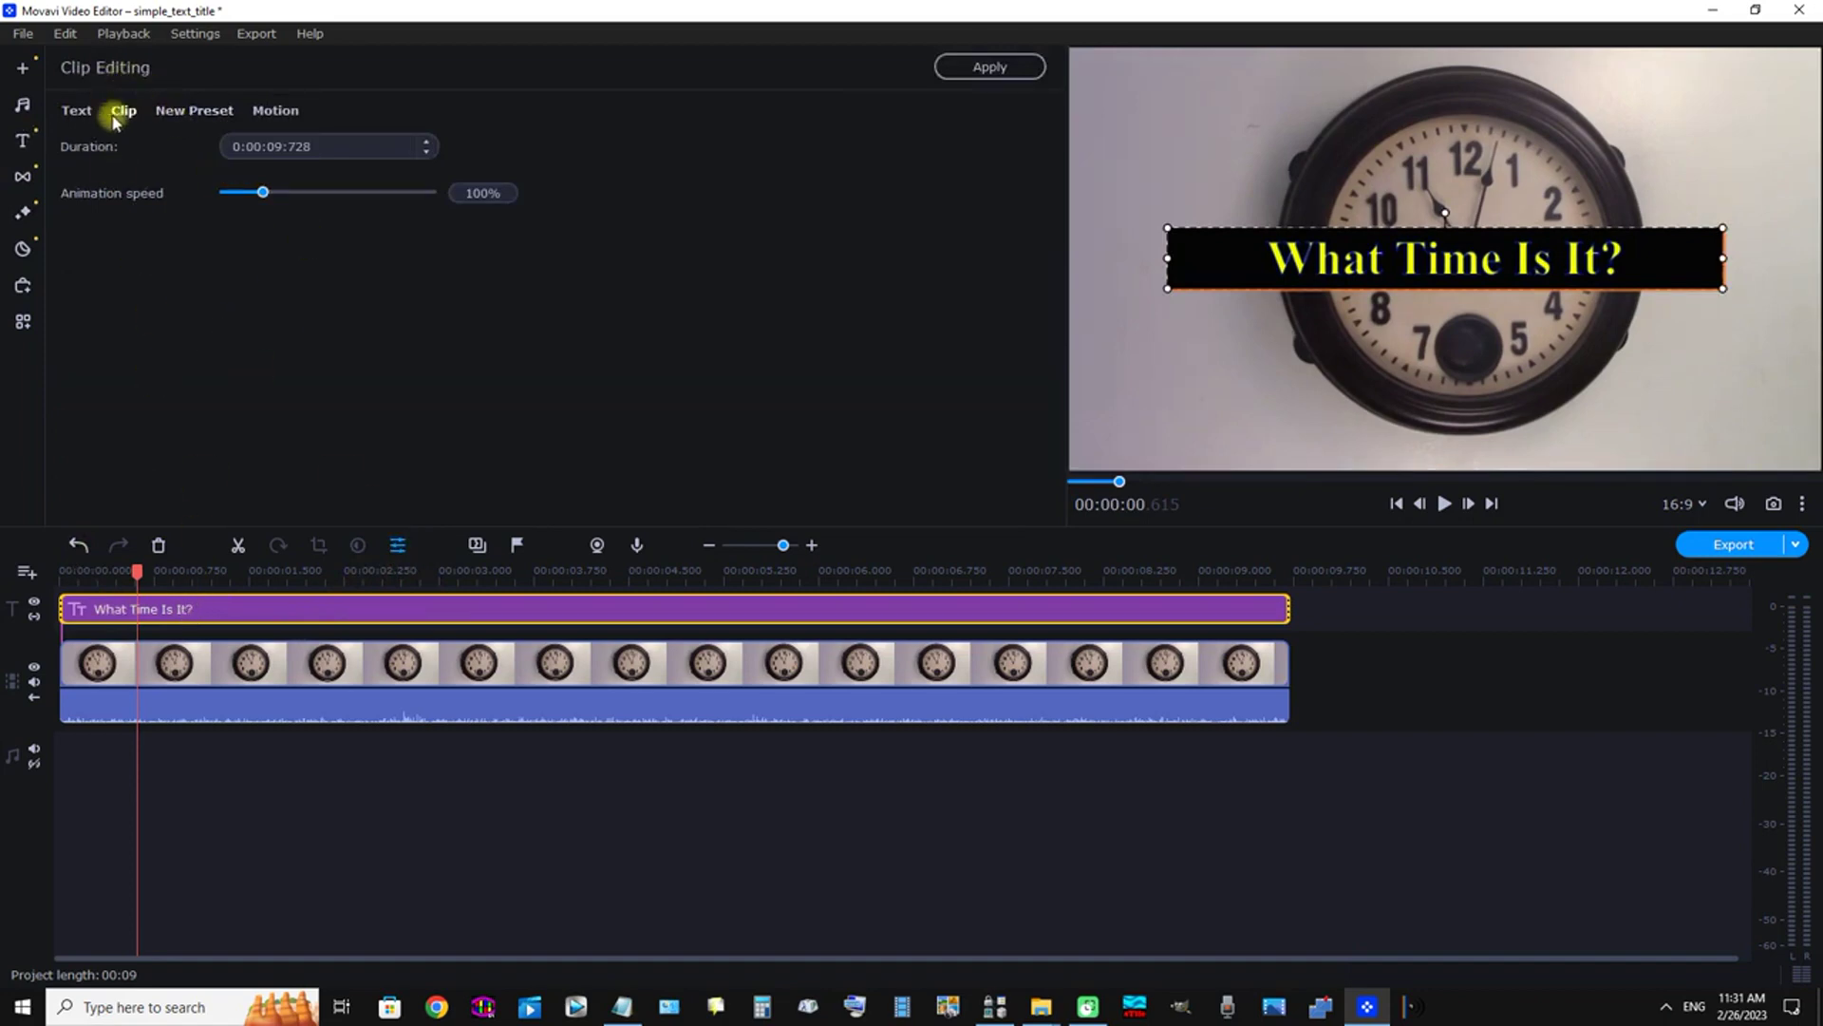
{"action": "left_click", "coordinate": [193, 110]}
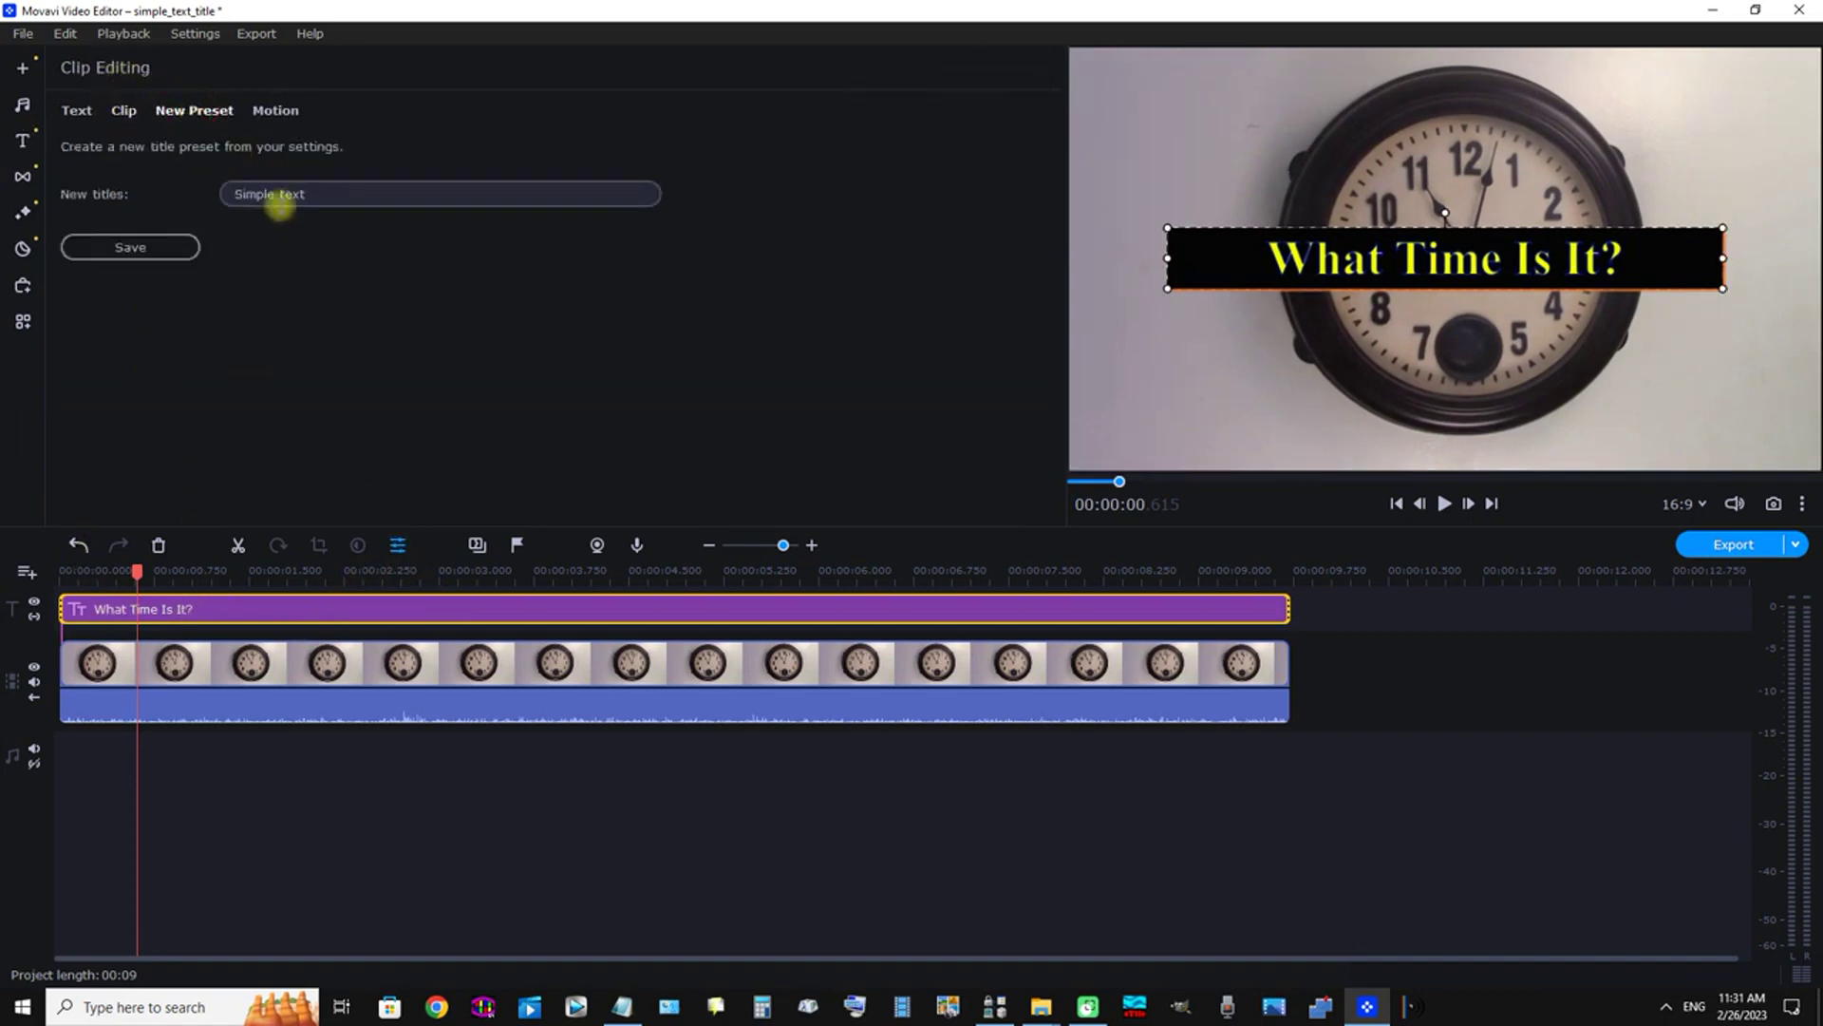
{"action": "left_click", "coordinate": [287, 194]}
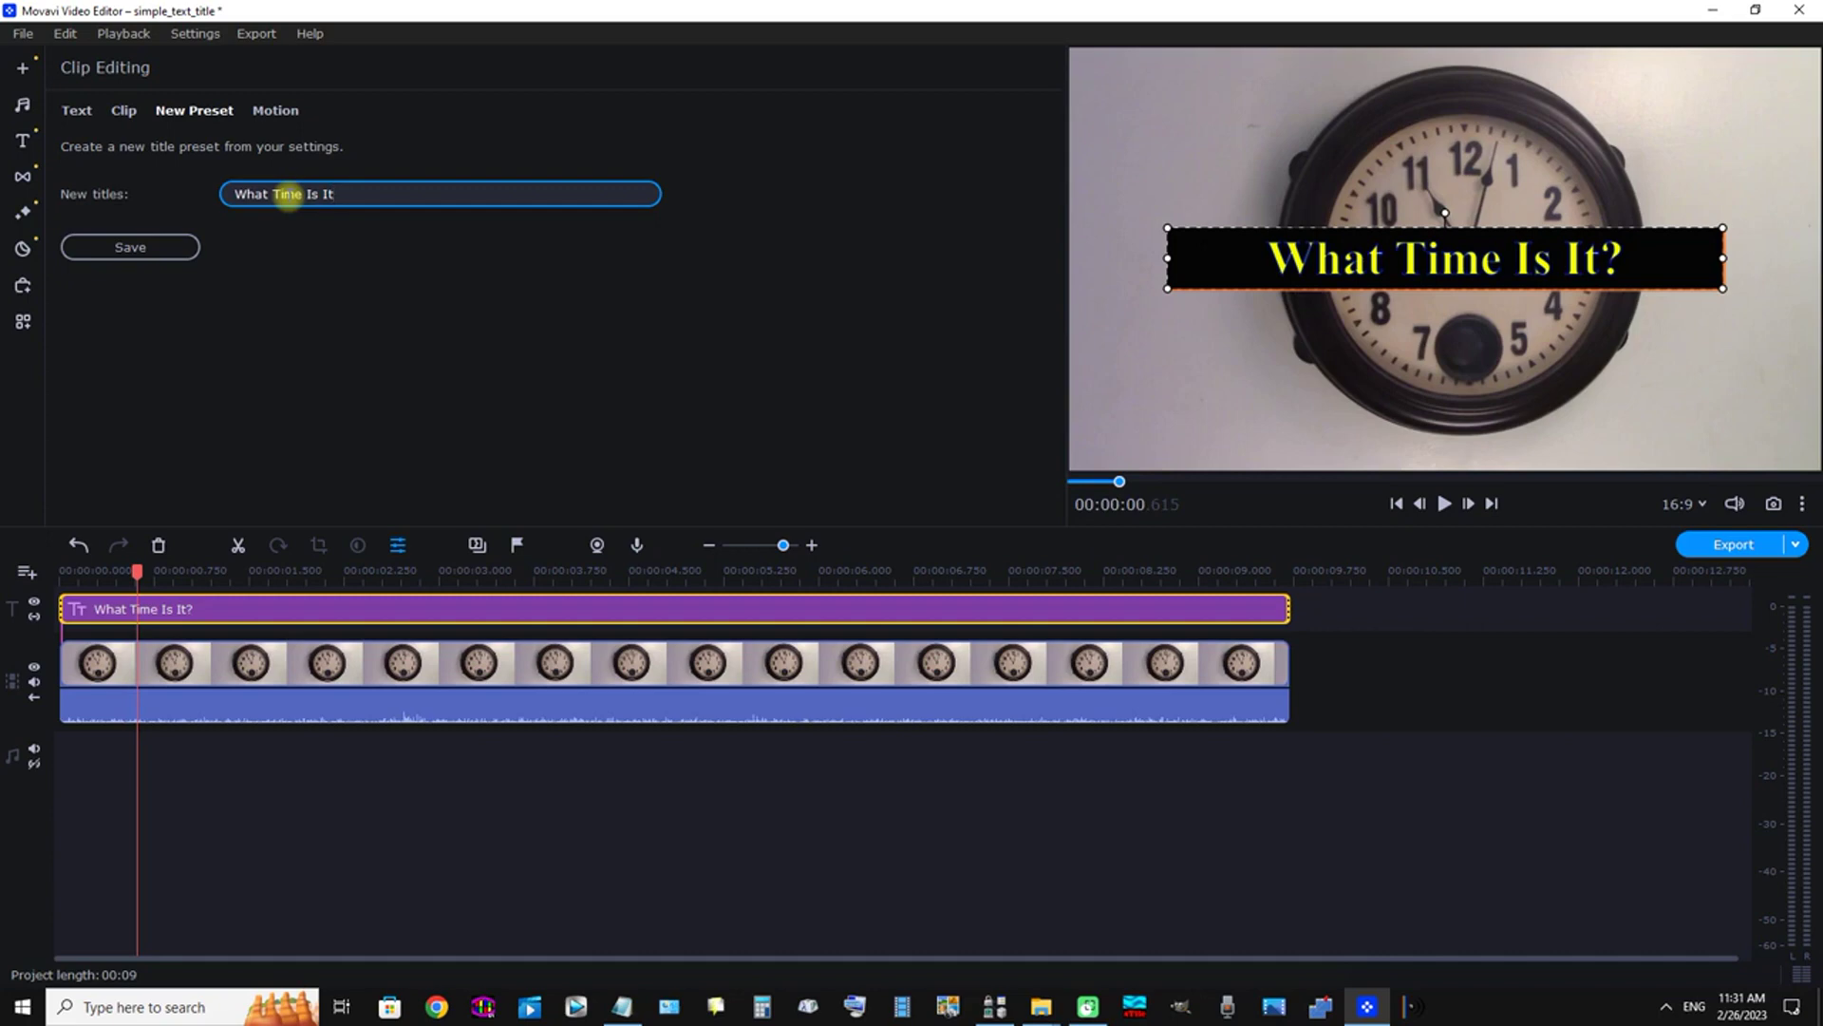
{"action": "left_click", "coordinate": [120, 246]}
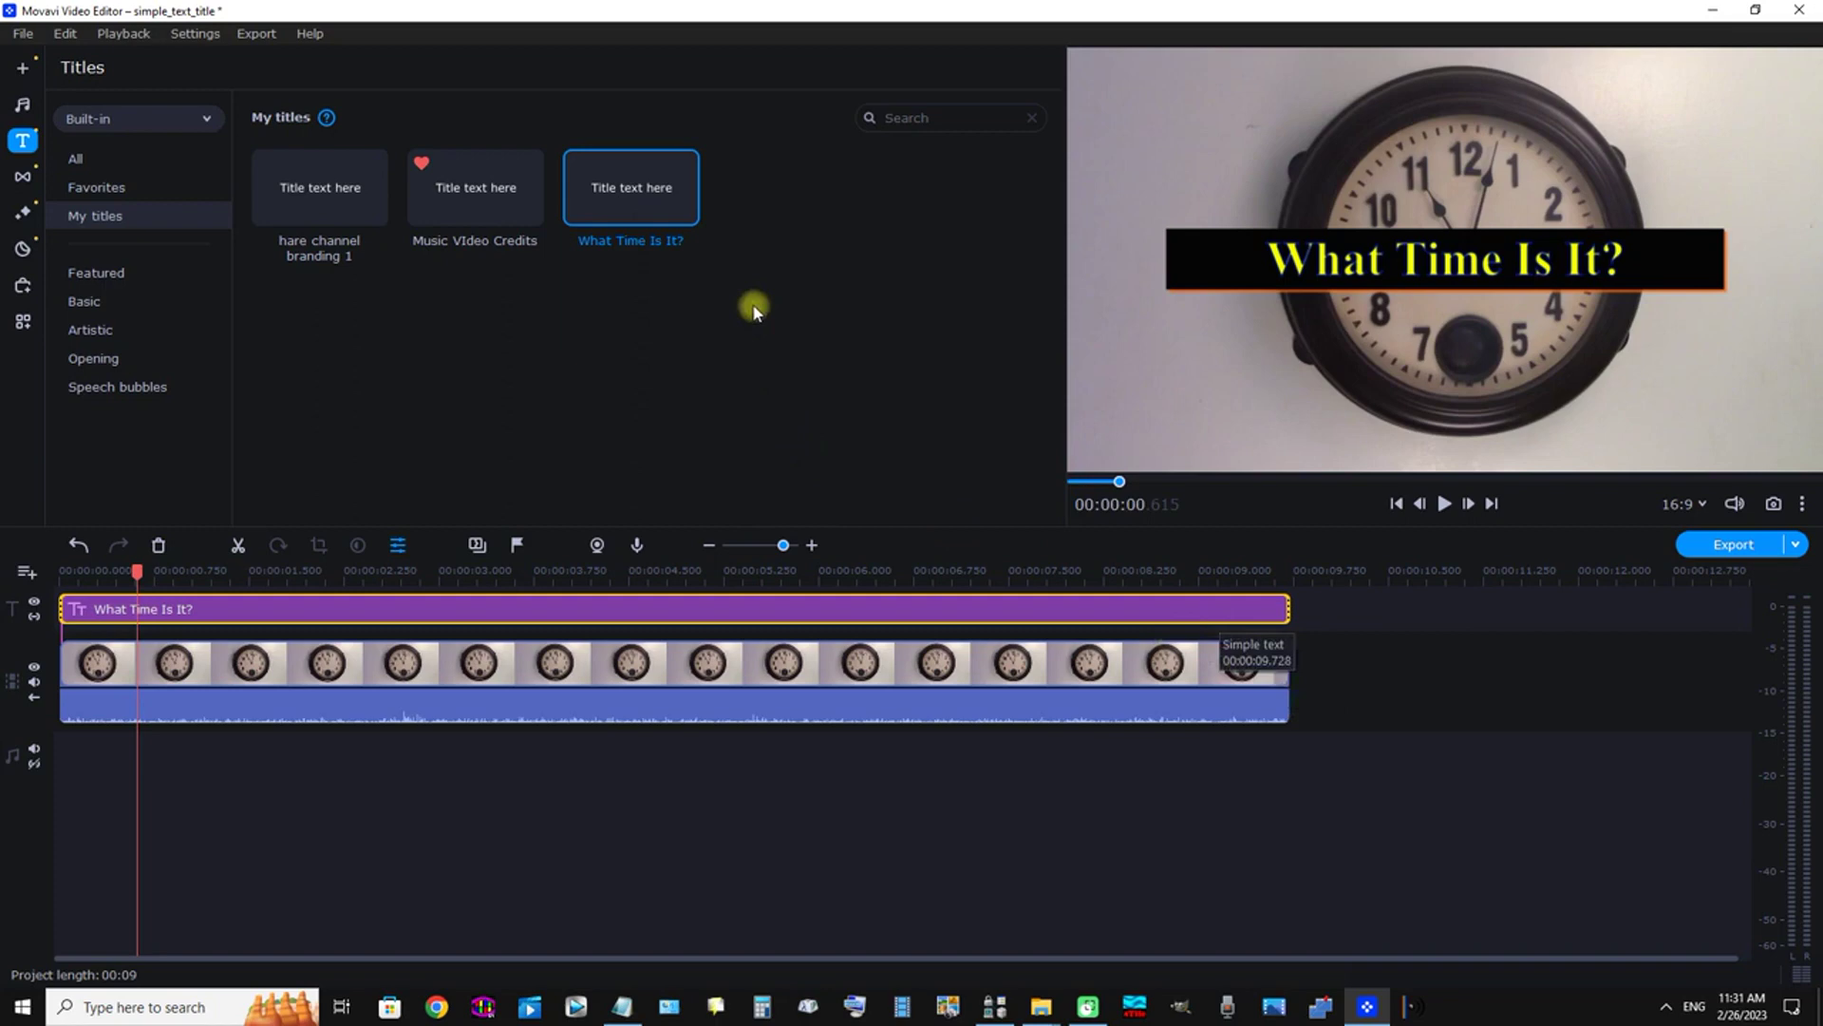
Step: Add the 'What Time Is It?' preset from My titles as closing credits after the clock
{"action": "mouse_move", "coordinate": [631, 184]}
{"action": "left_mouse_down"}
{"action": "mouse_move", "coordinate": [843, 244]}
{"action": "mouse_move", "coordinate": [628, 185]}
{"action": "left_mouse_up"}
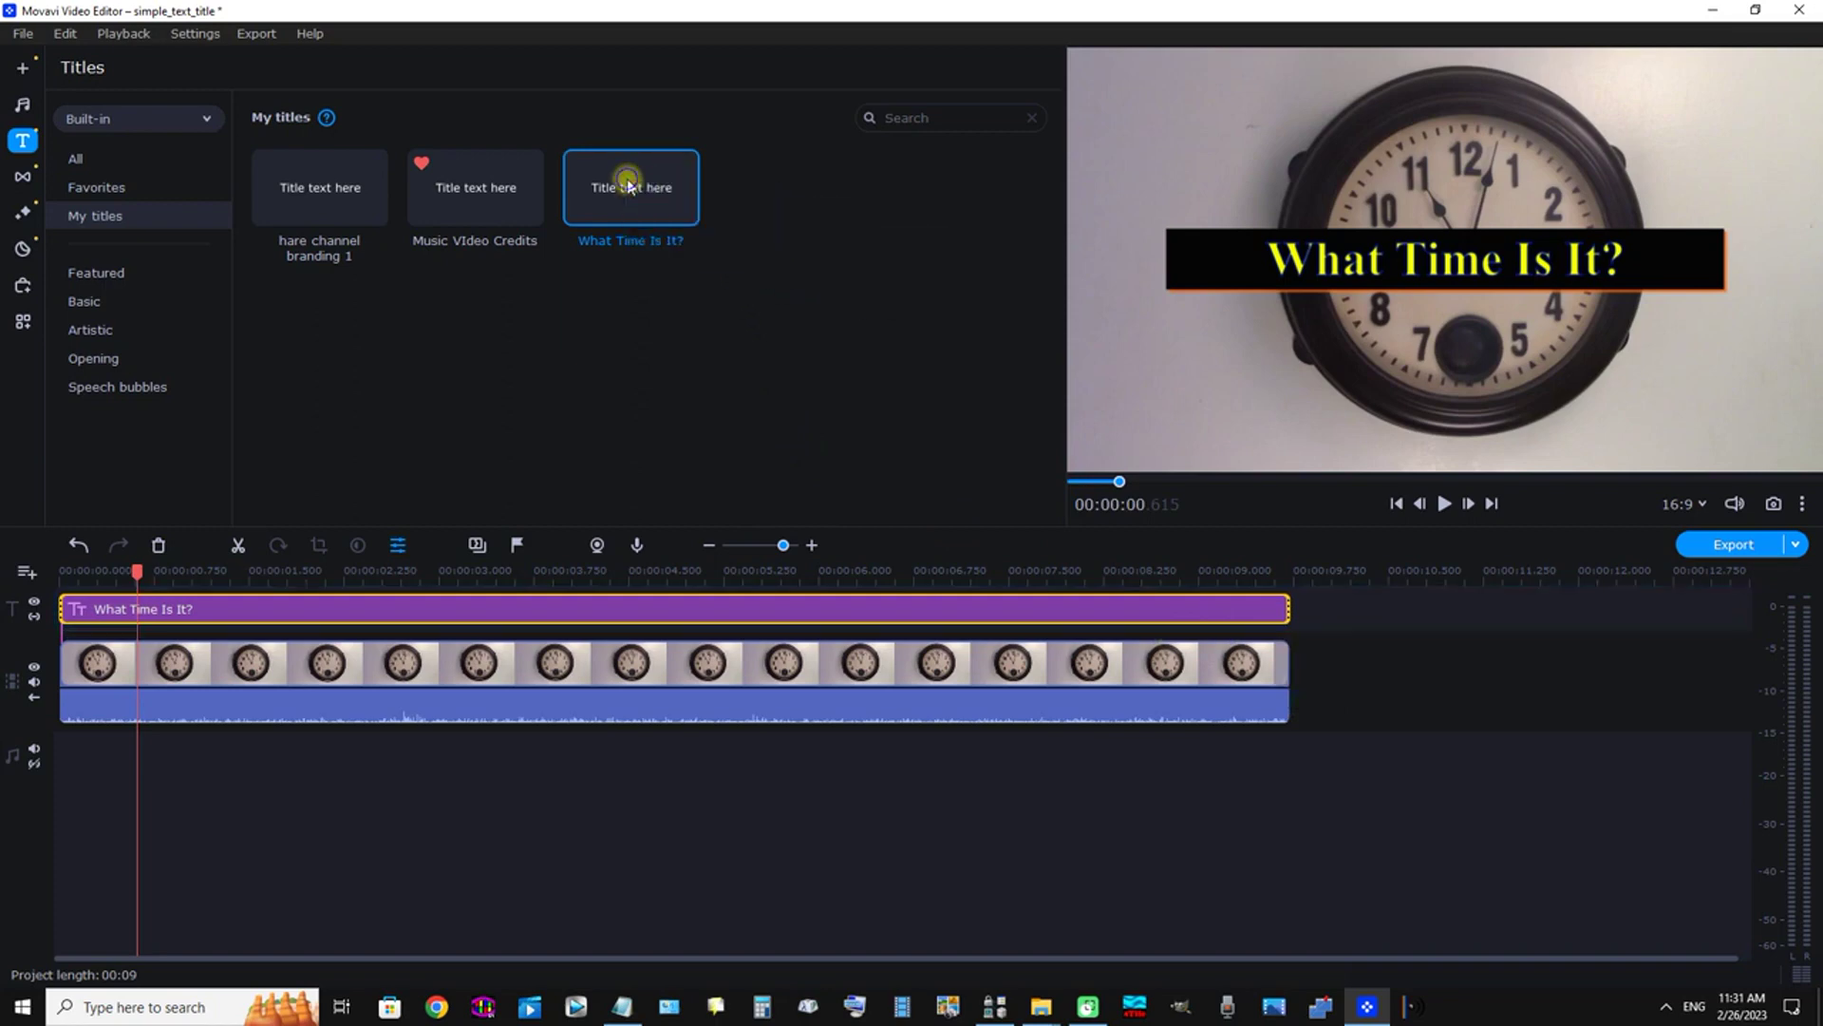
{"action": "right_click", "coordinate": [628, 183]}
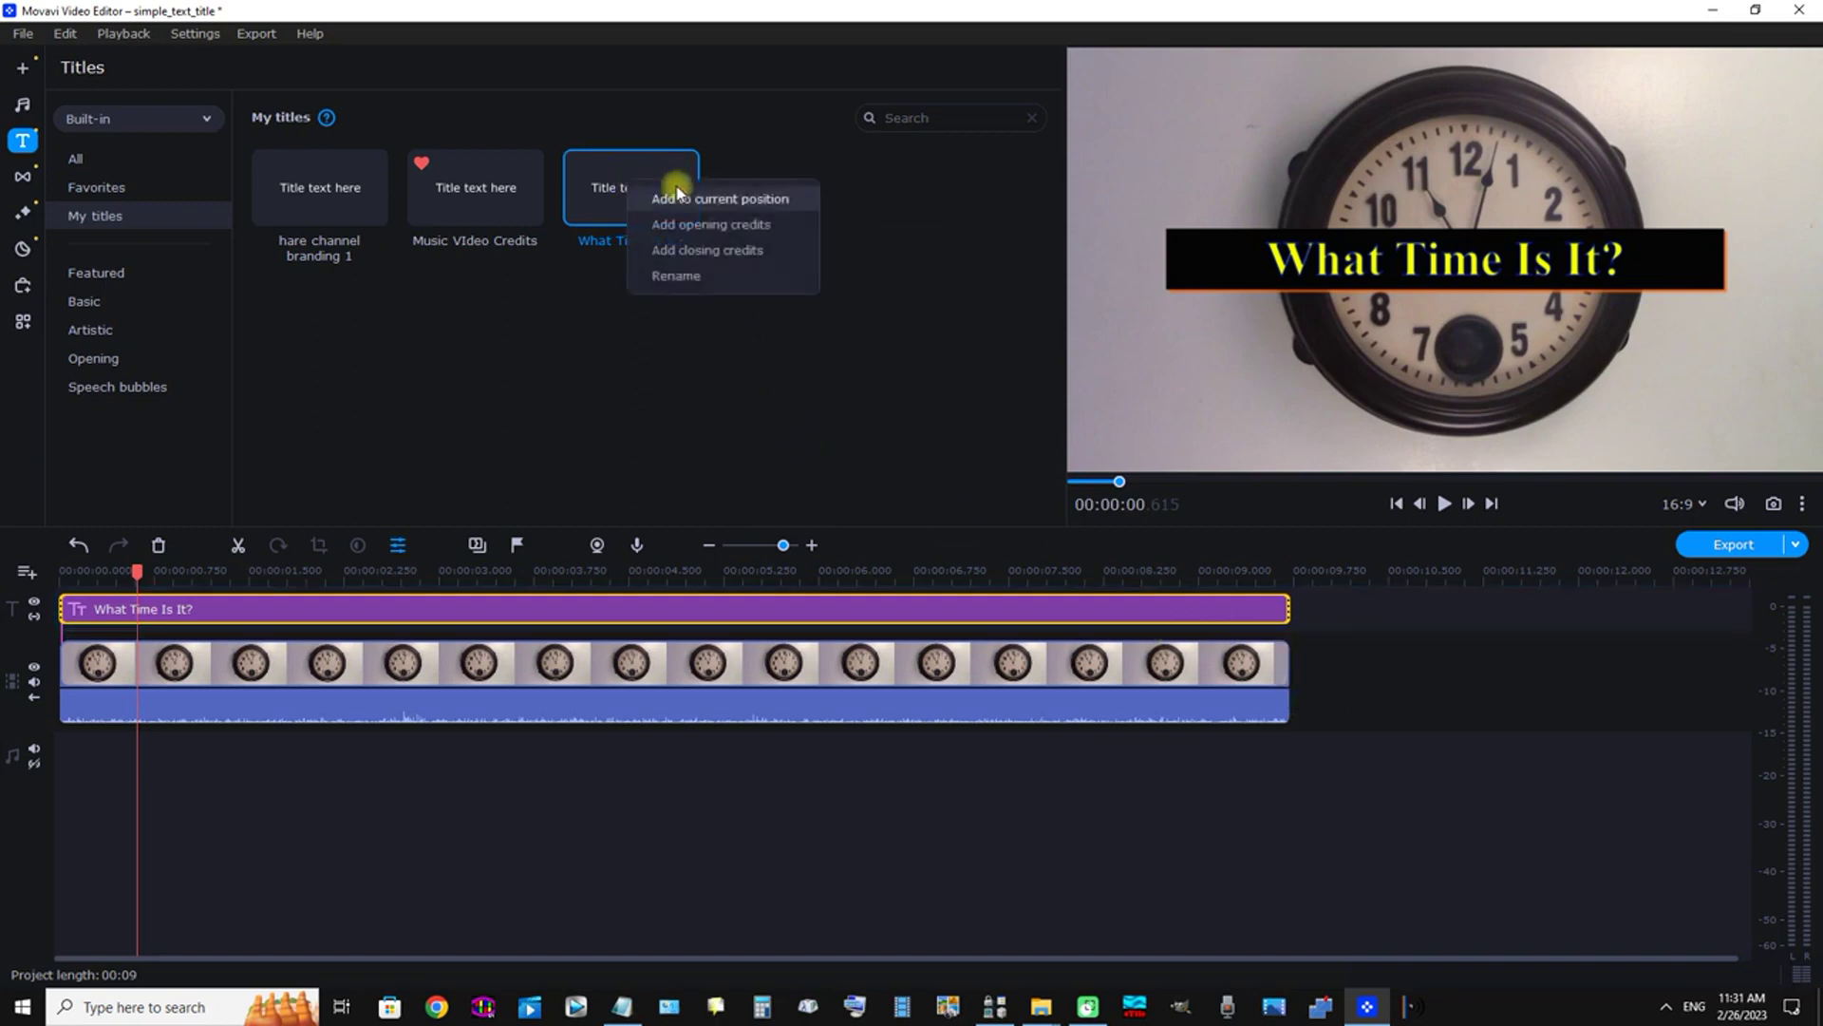
{"action": "left_click", "coordinate": [707, 251]}
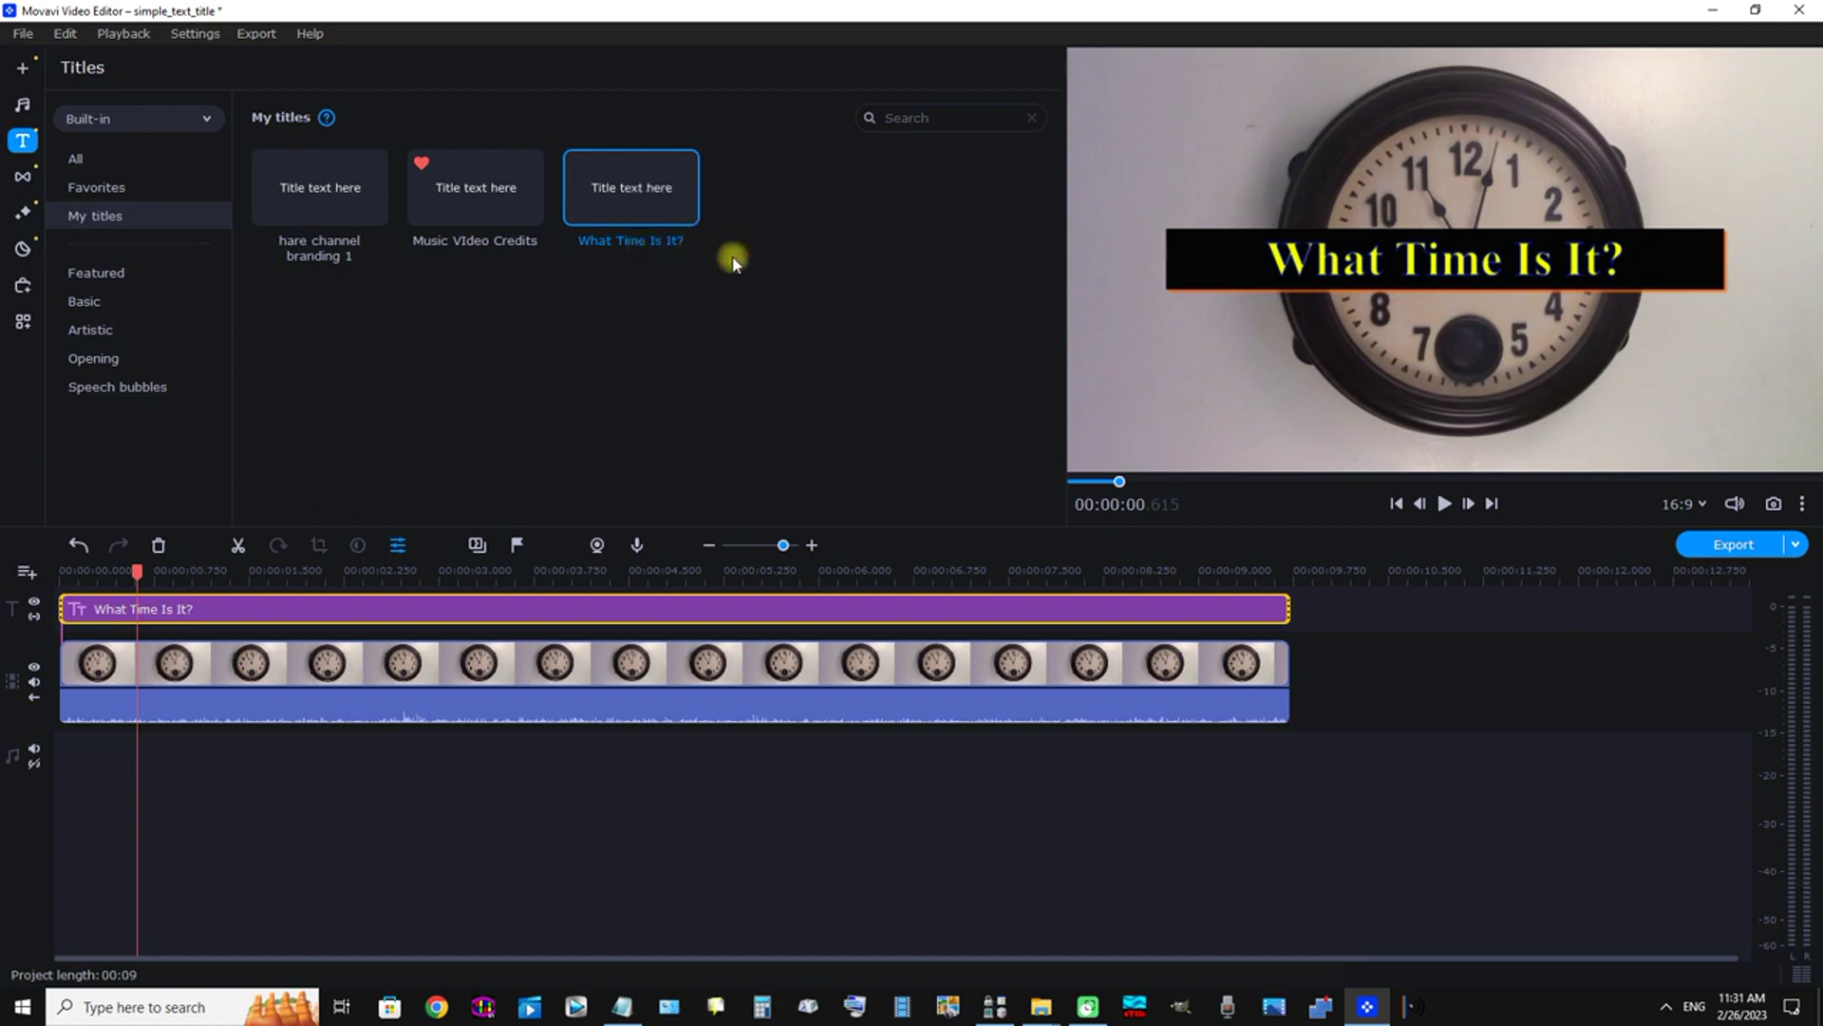
Step: Play back the closing-credit title, then delete that trial clip, leaving the project at 9 seconds
{"action": "left_click", "coordinate": [1443, 505]}
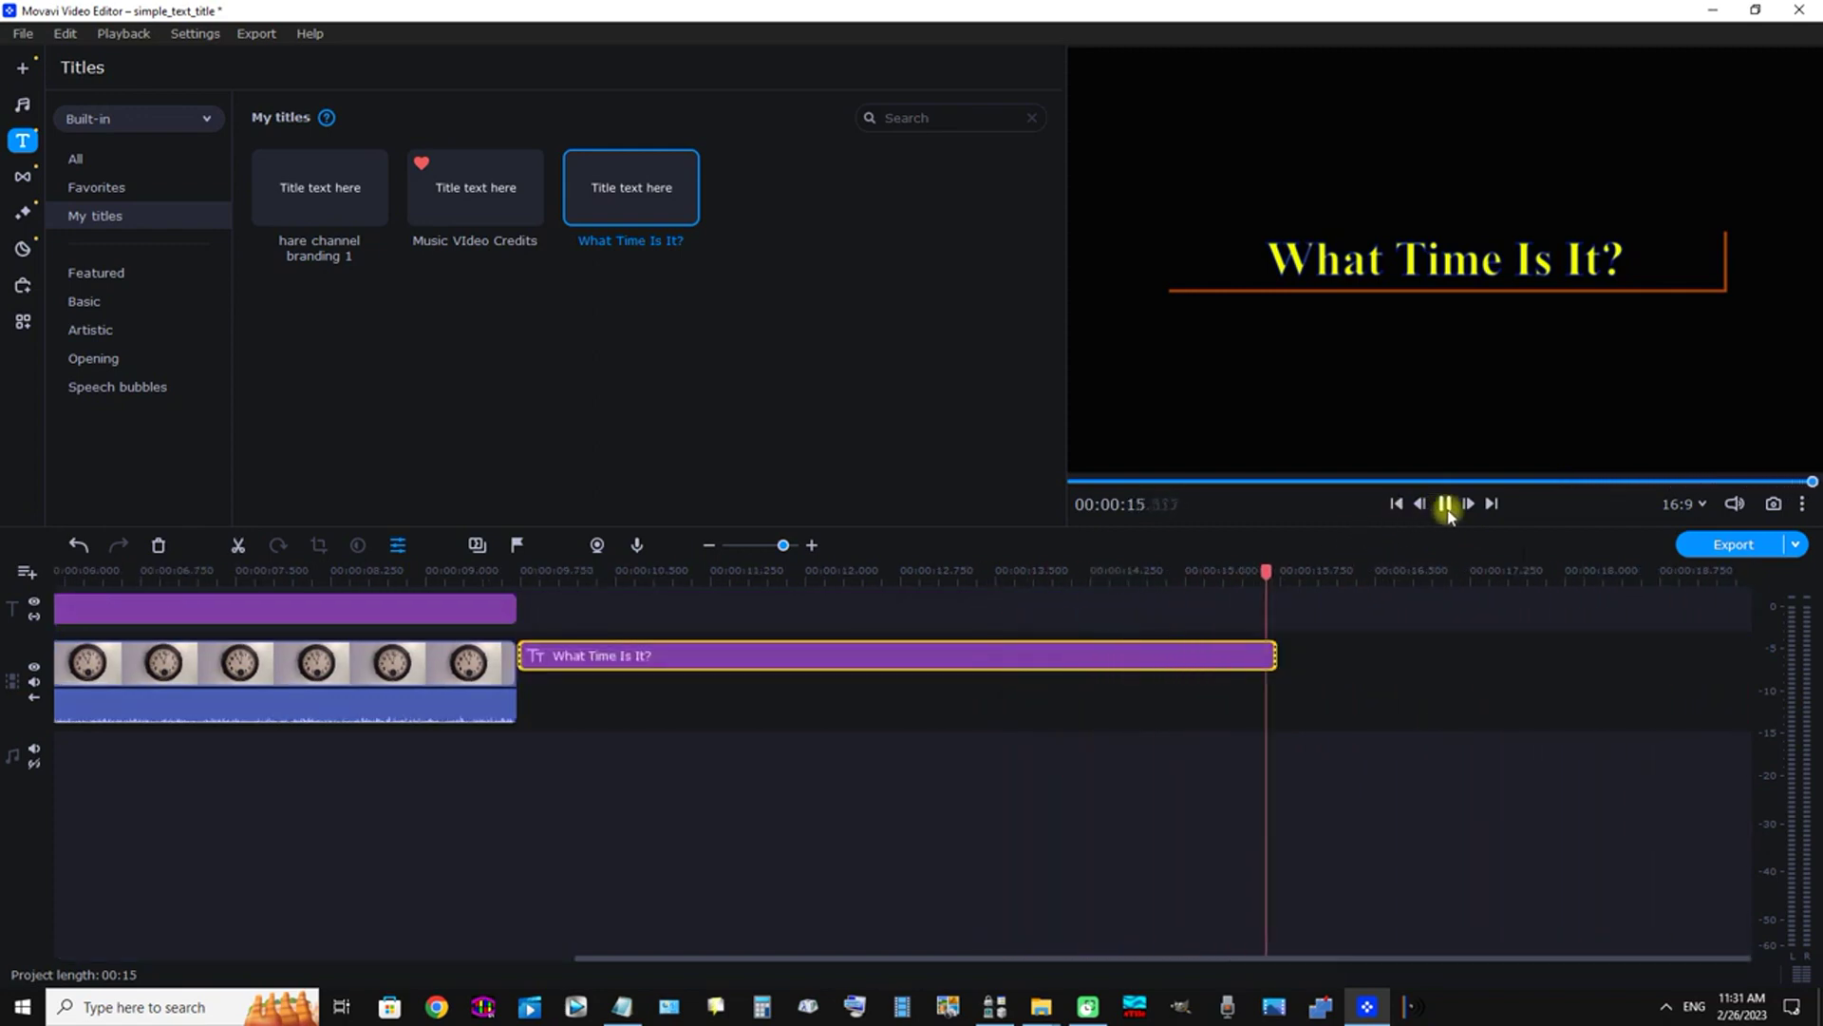
{"action": "left_click", "coordinate": [1444, 503]}
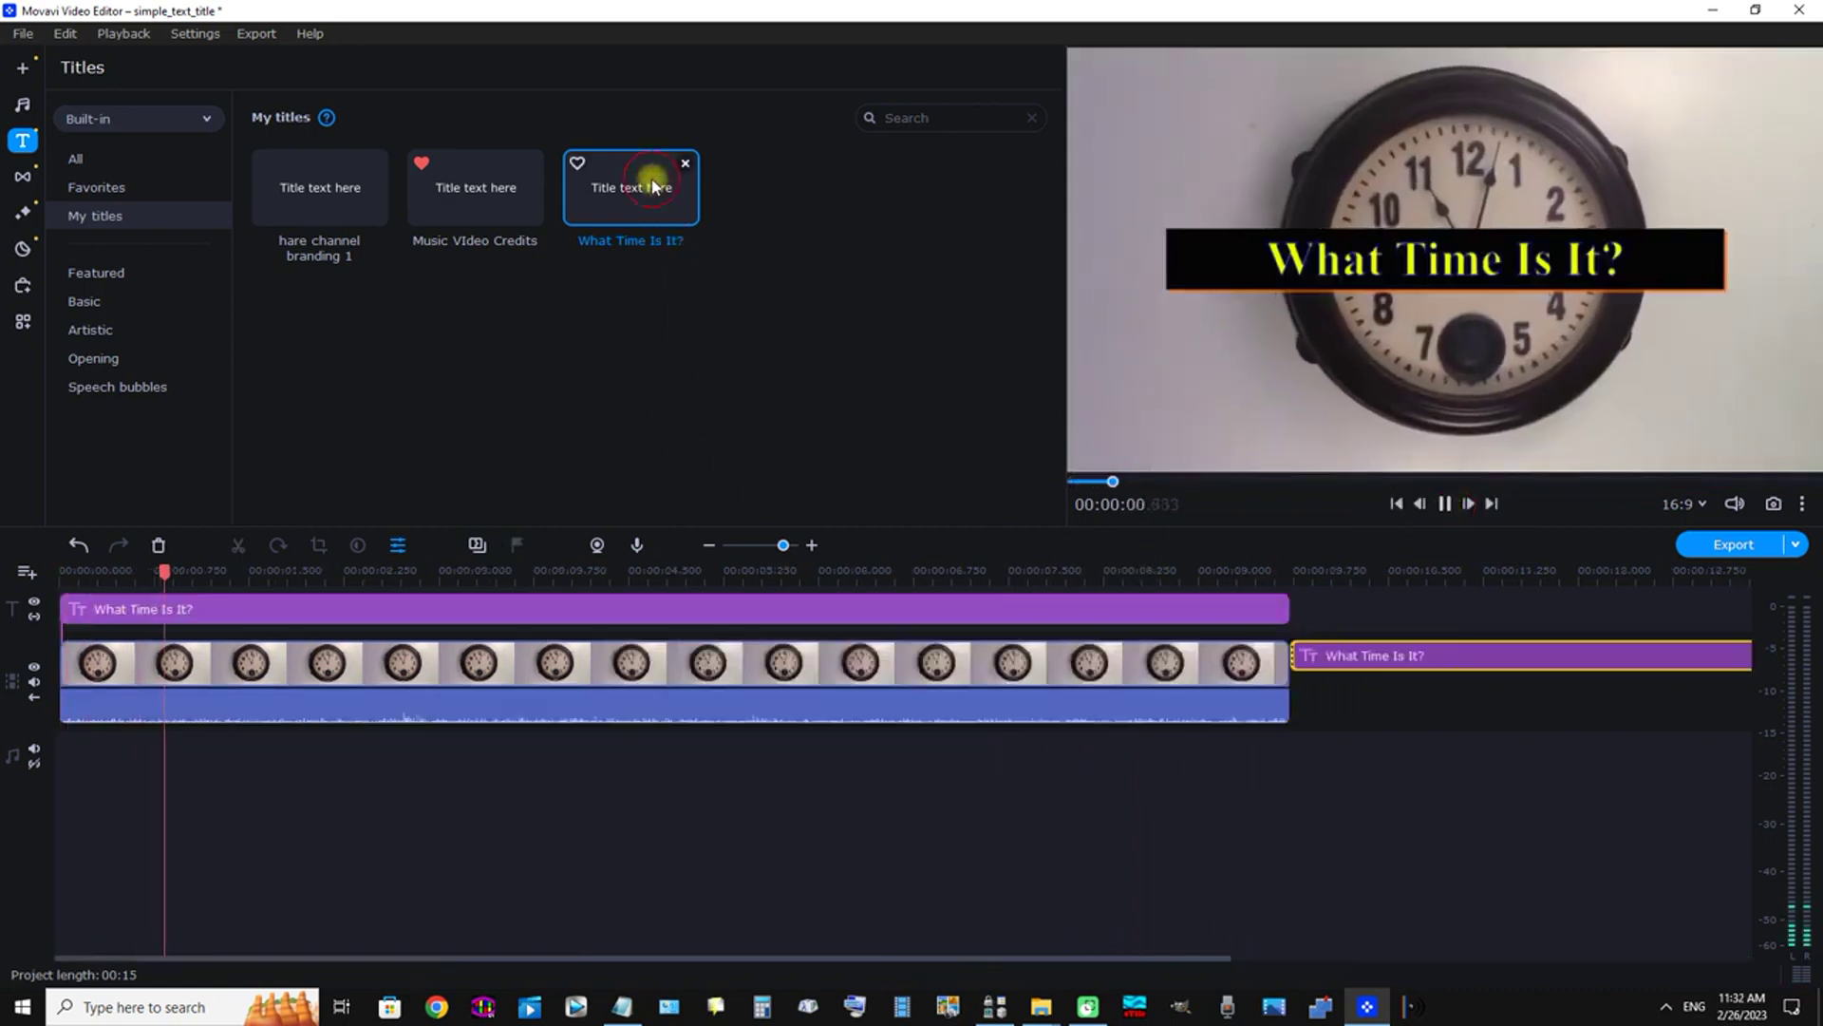
{"action": "left_click", "coordinate": [1444, 503]}
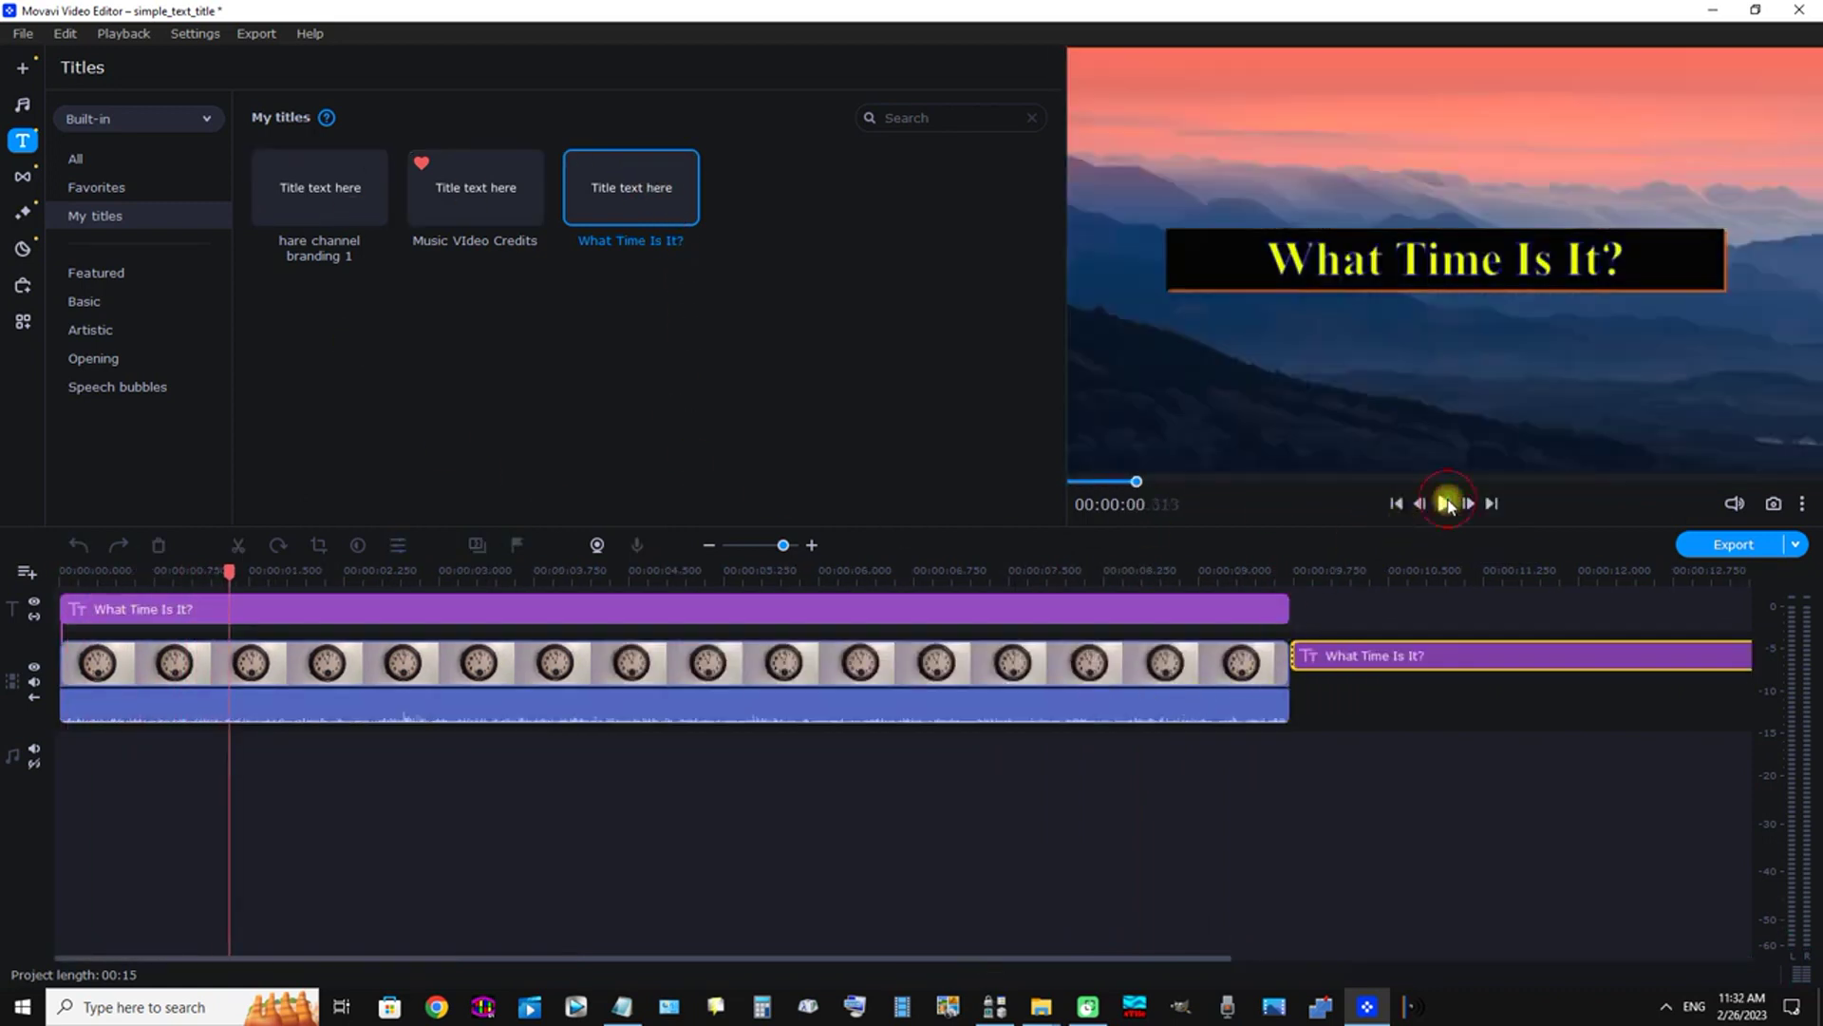
{"action": "right_click", "coordinate": [1386, 669]}
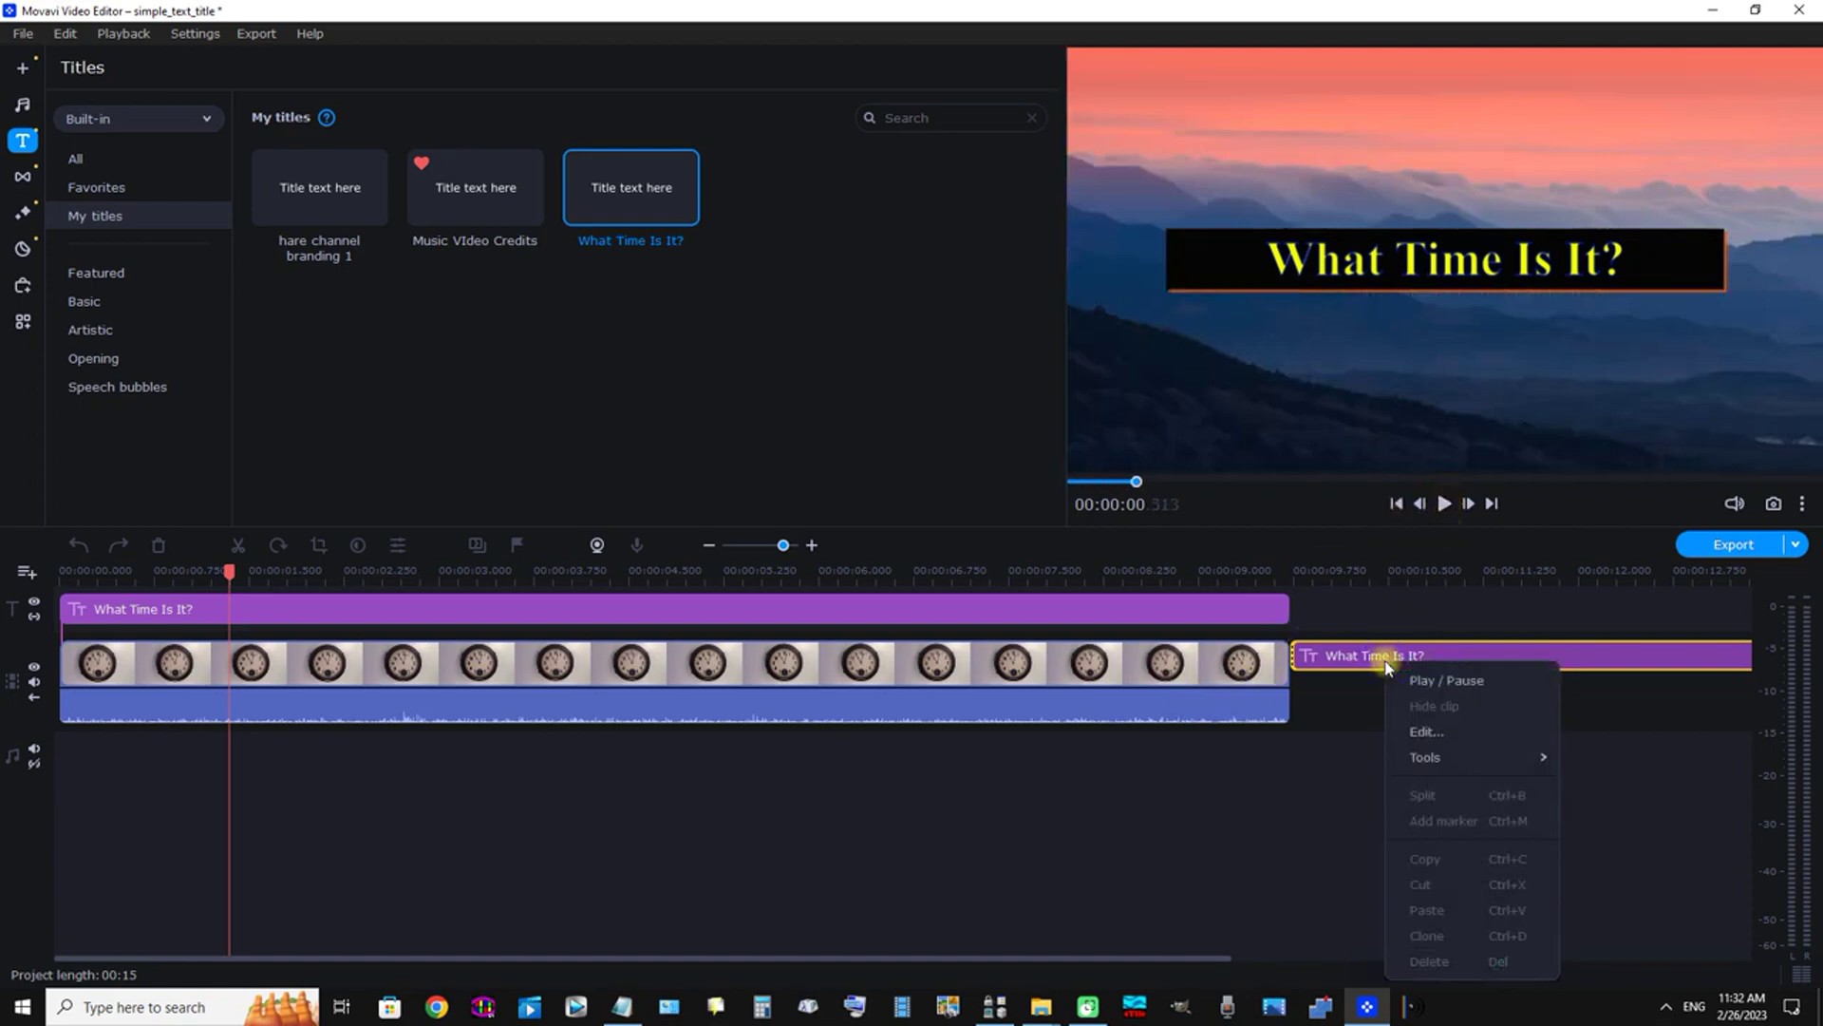
{"action": "left_click", "coordinate": [1315, 660]}
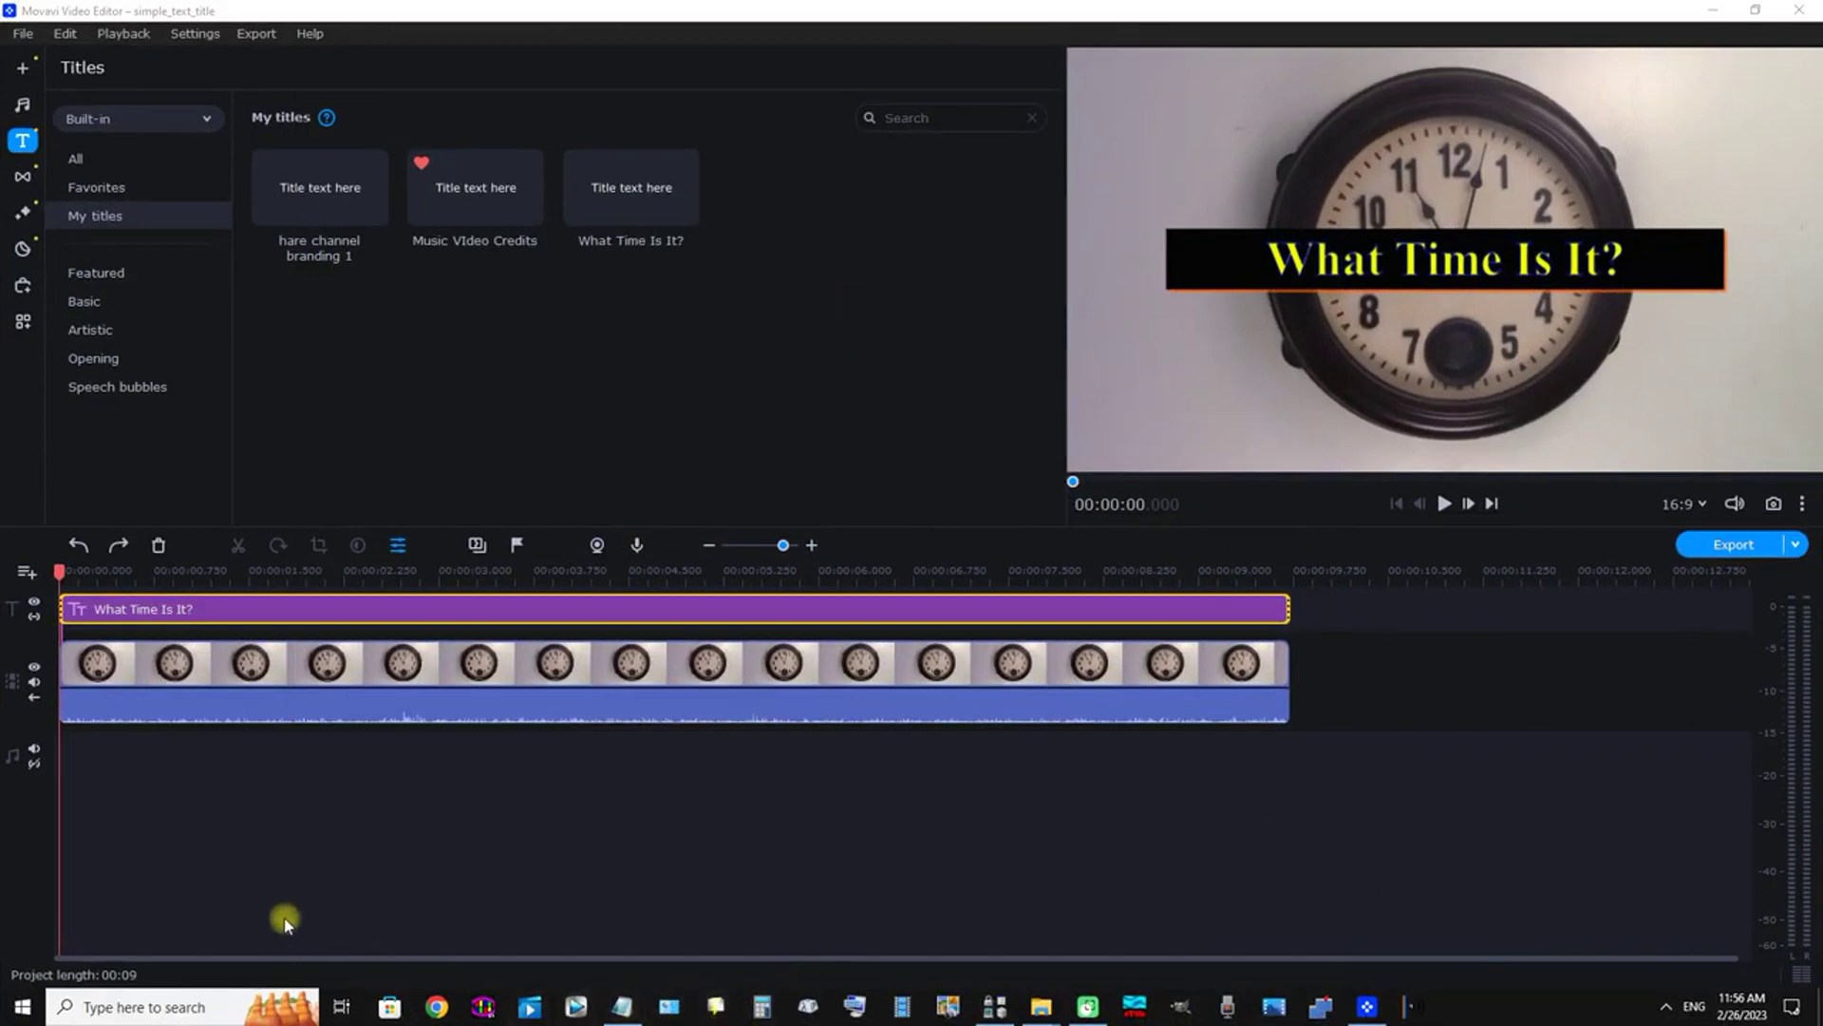
Step: In Clip Editing, select all the 'What Time Is It?' title text and change its font size from 100 to 72
{"action": "left_click", "coordinate": [69, 612]}
{"action": "right_click", "coordinate": [76, 613]}
{"action": "left_click", "coordinate": [400, 545]}
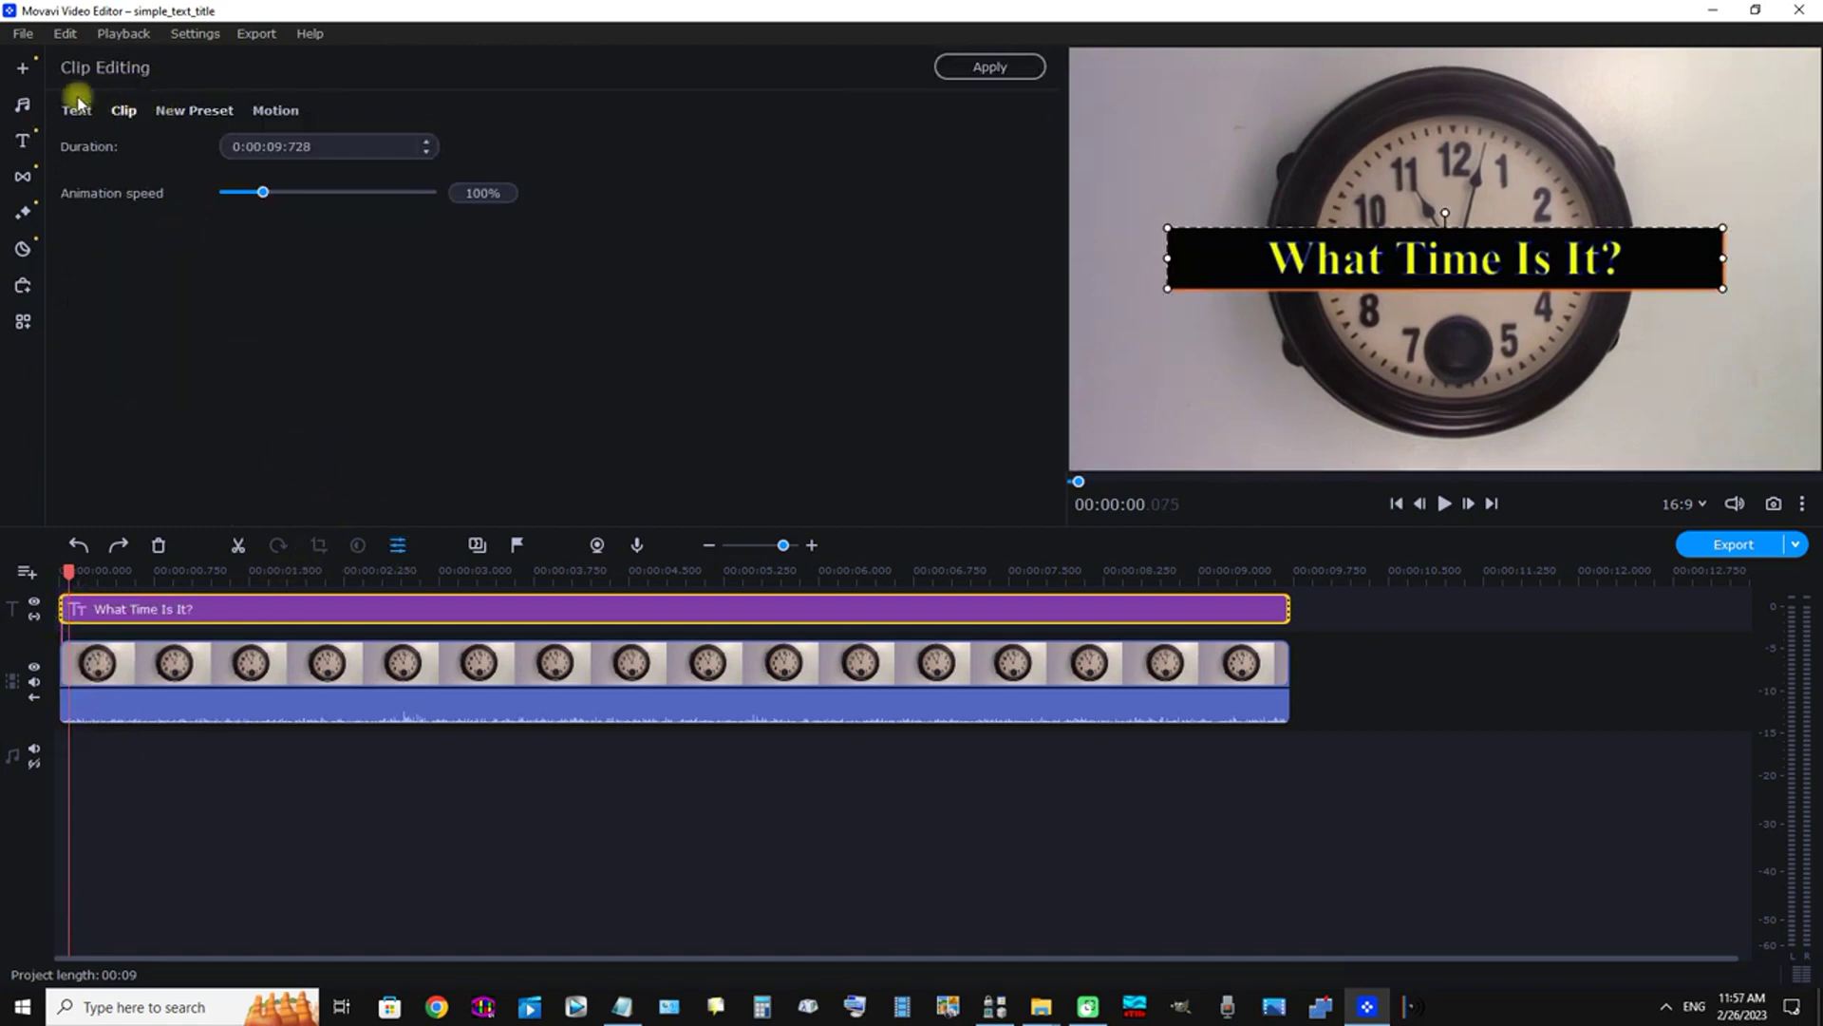
{"action": "left_click", "coordinate": [76, 114]}
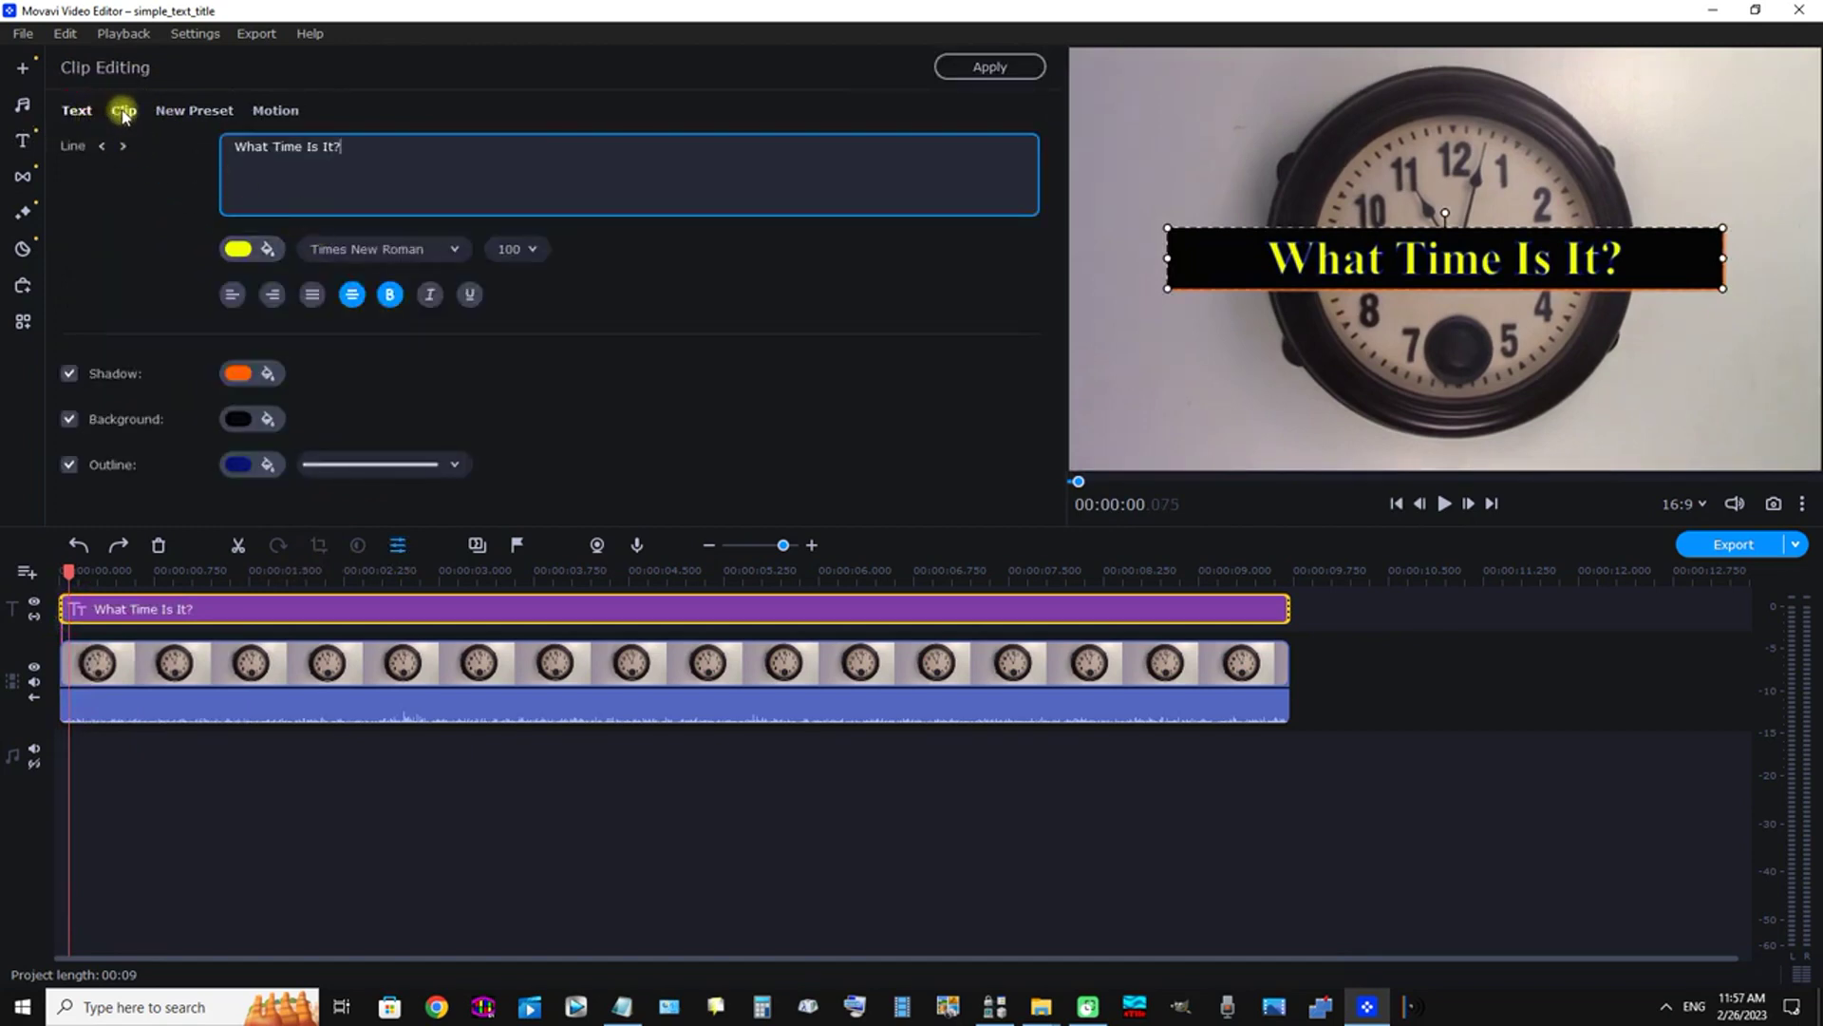
{"action": "left_click", "coordinate": [76, 111]}
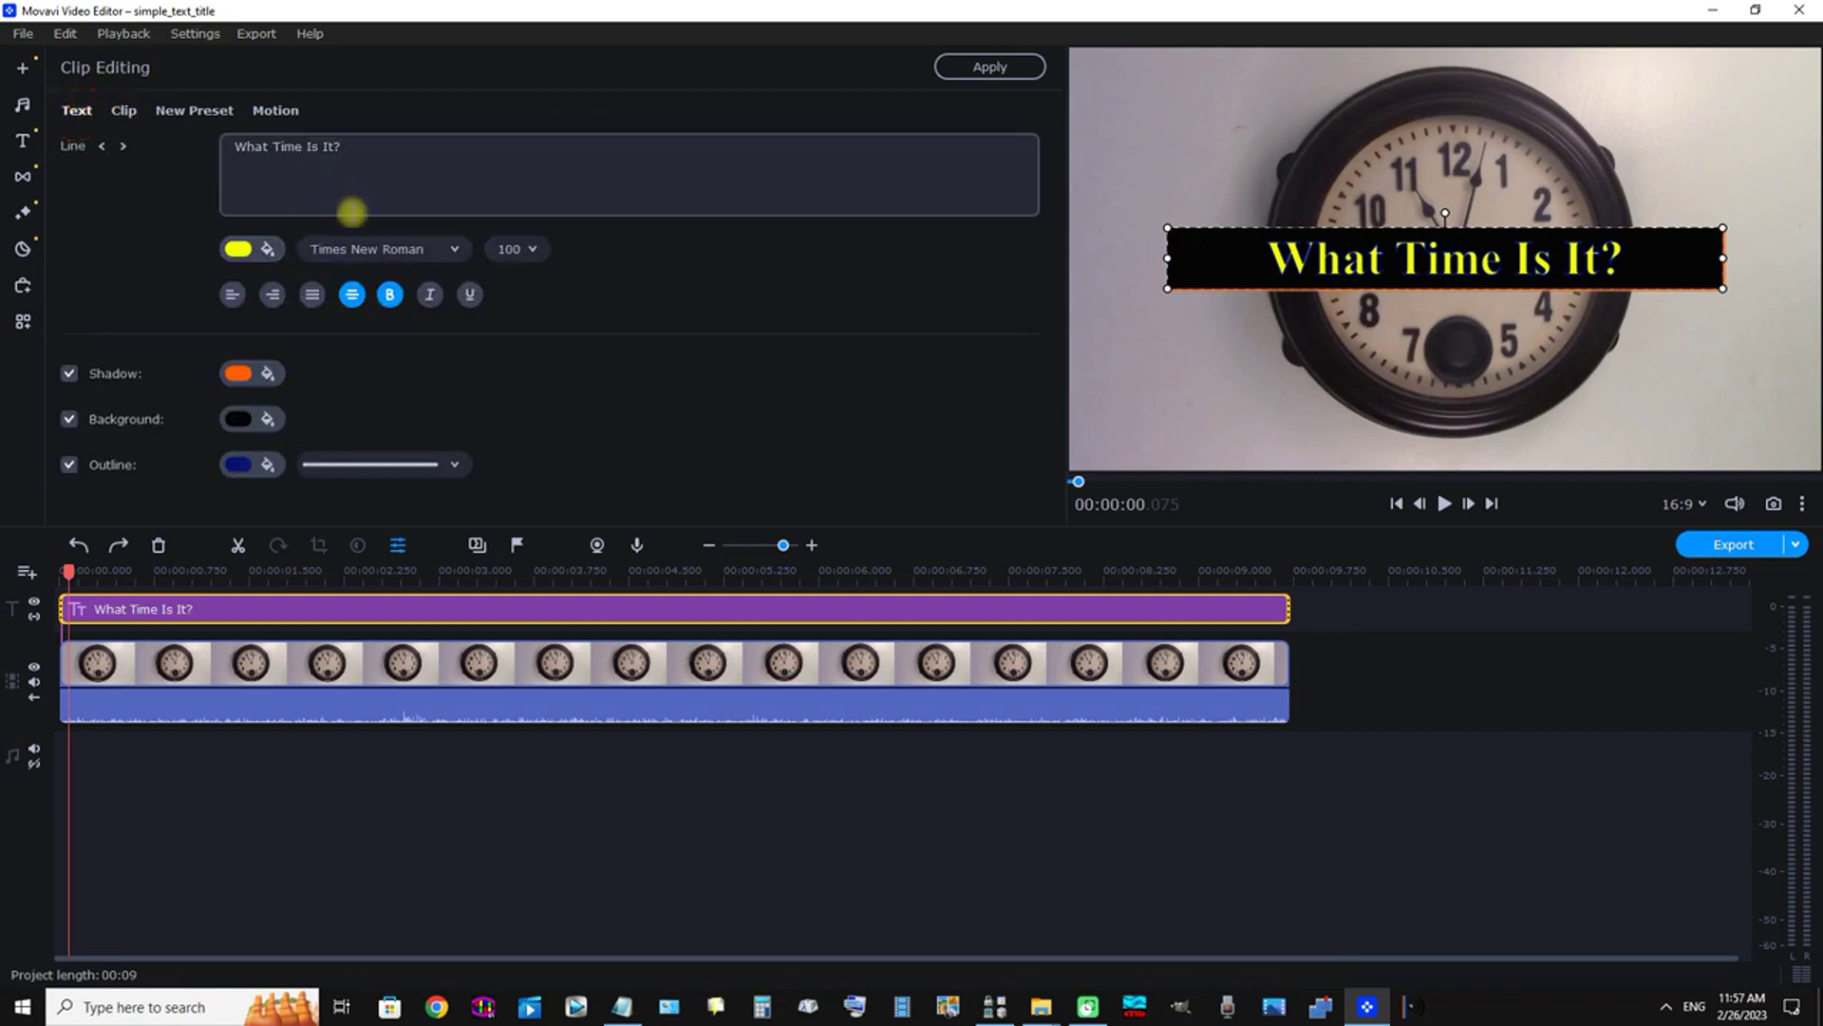
{"action": "left_click", "coordinate": [329, 155]}
{"action": "key", "text": "ctrl+a"}
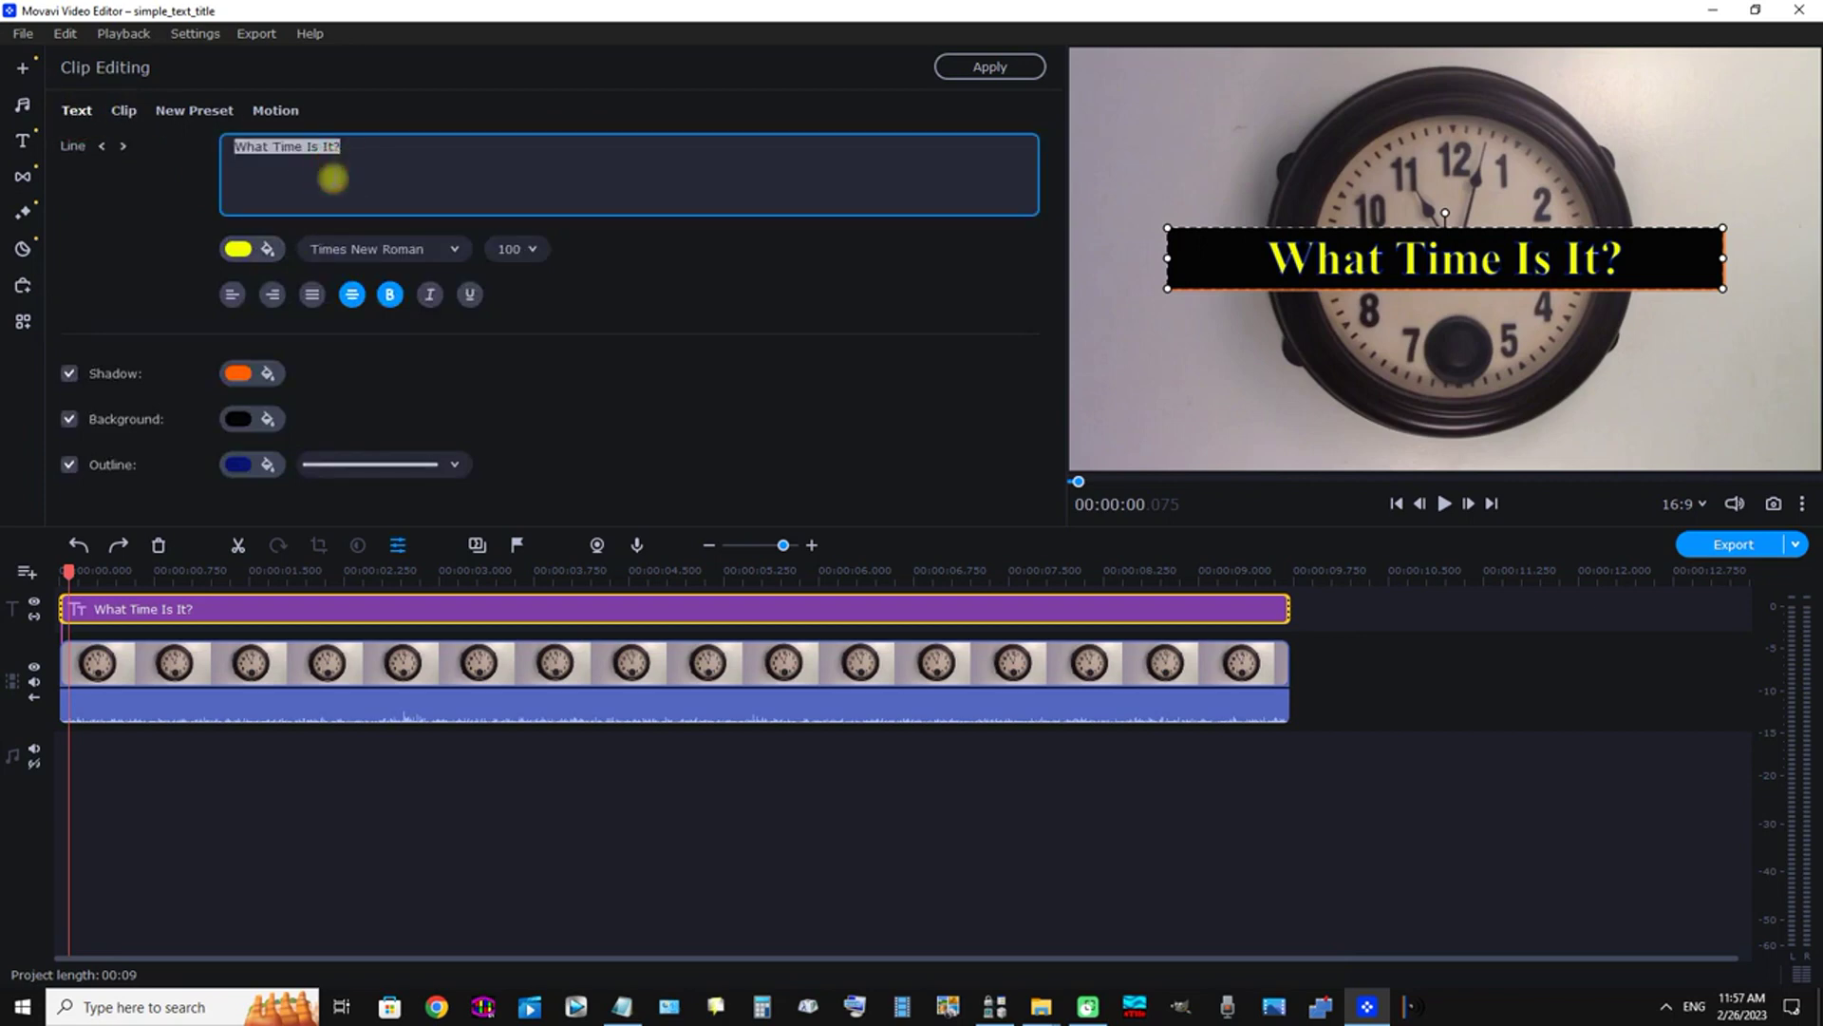
{"action": "left_click", "coordinate": [535, 250]}
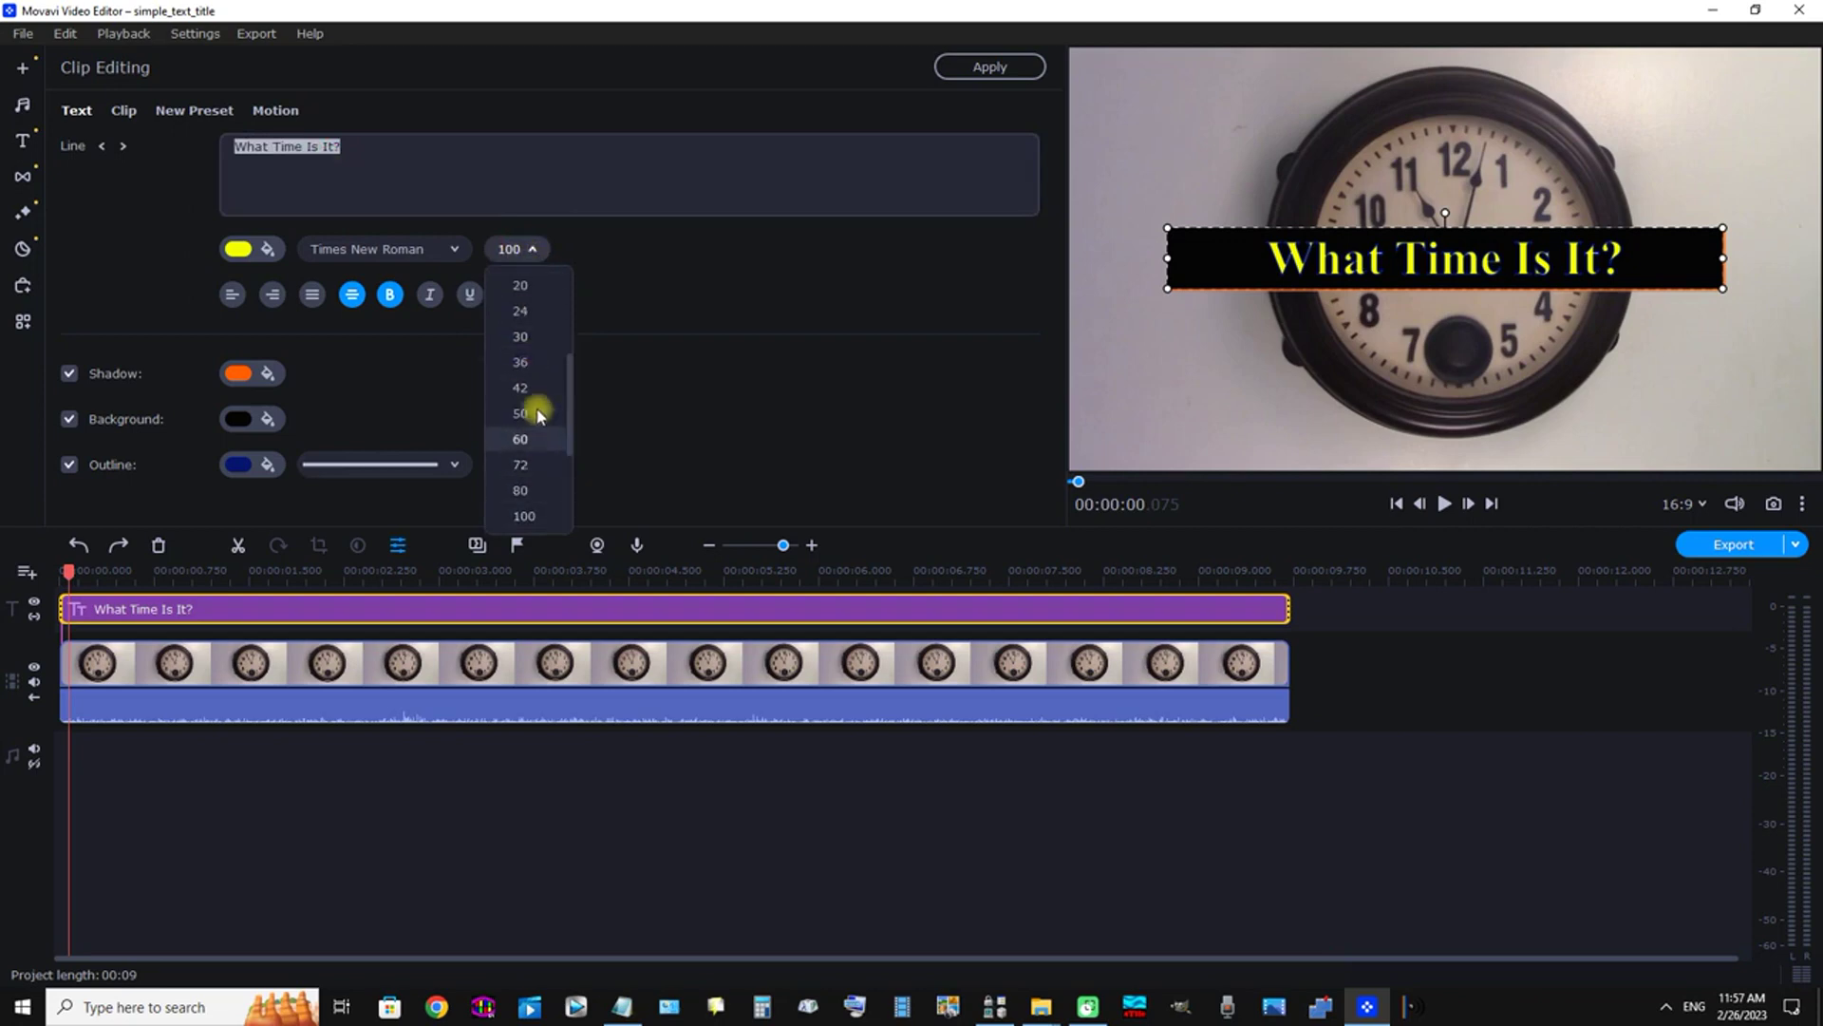
{"action": "left_click", "coordinate": [520, 464]}
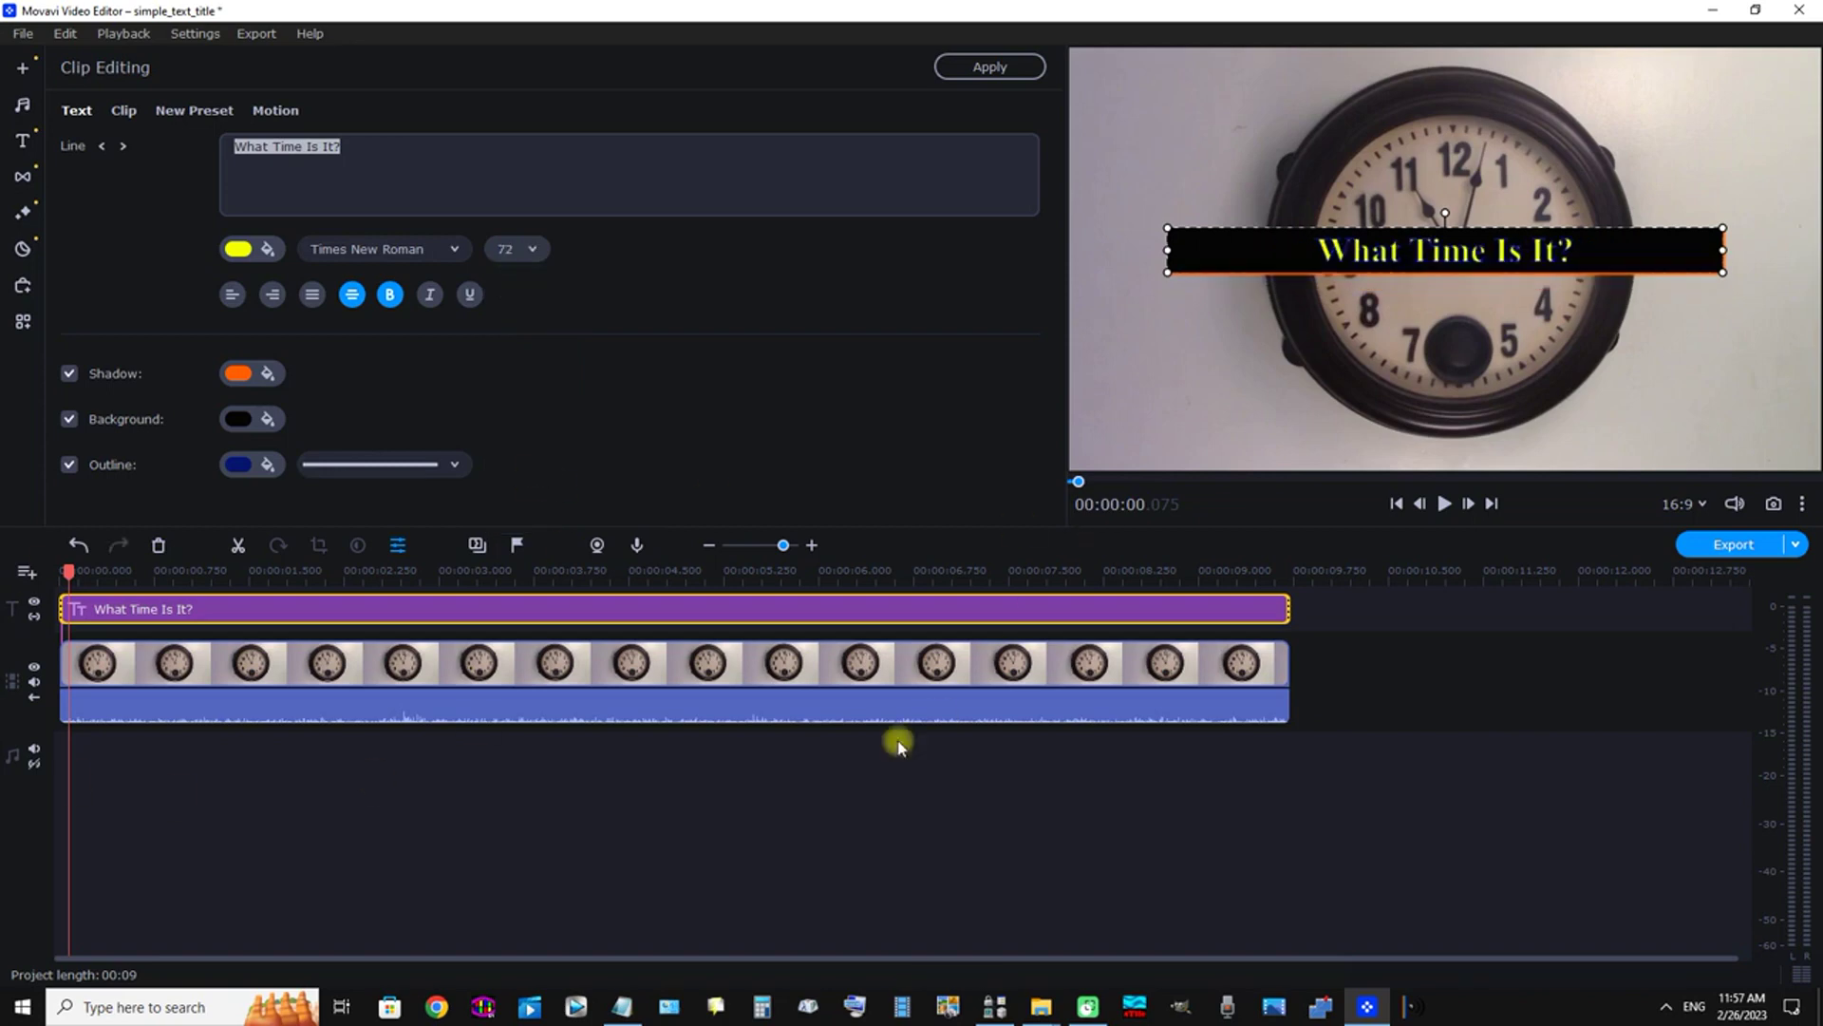
{"action": "left_click", "coordinate": [52, 612]}
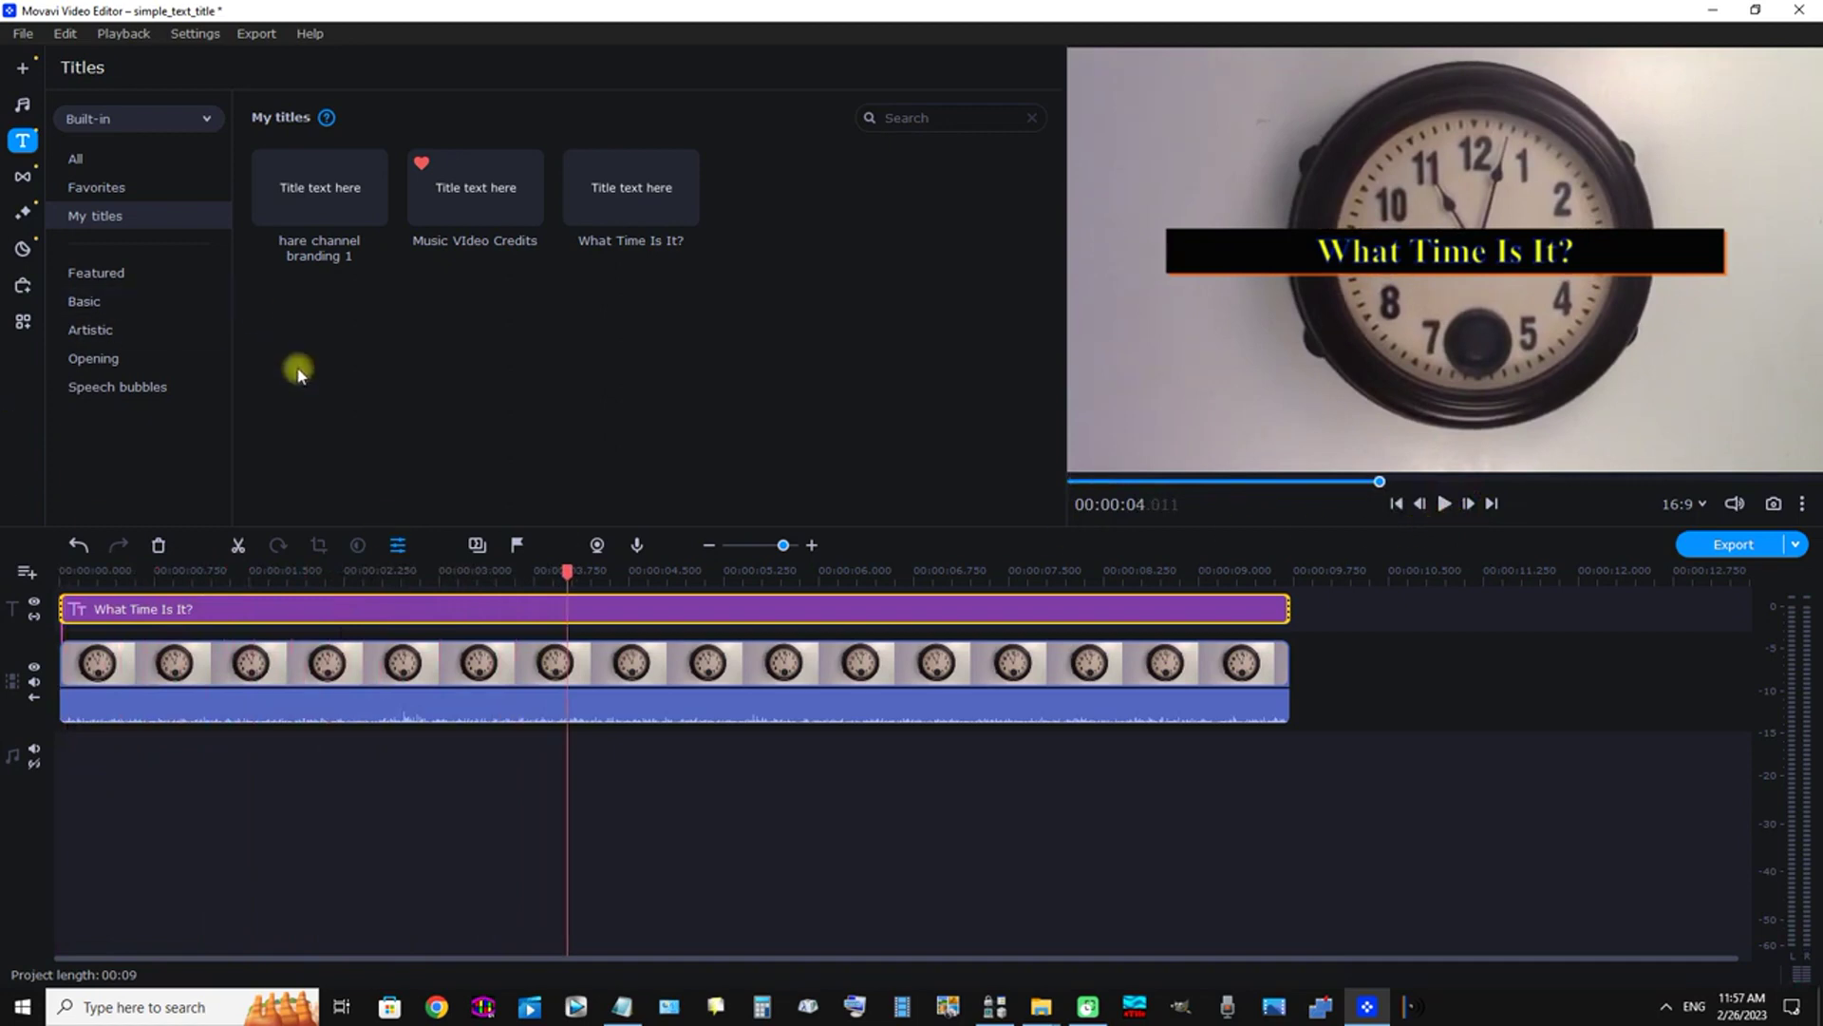
Step: Save the size-72 title as a new preset, replacing 'Simple text' with 'What TIme Is It? 2'
{"action": "key", "text": "Home"}
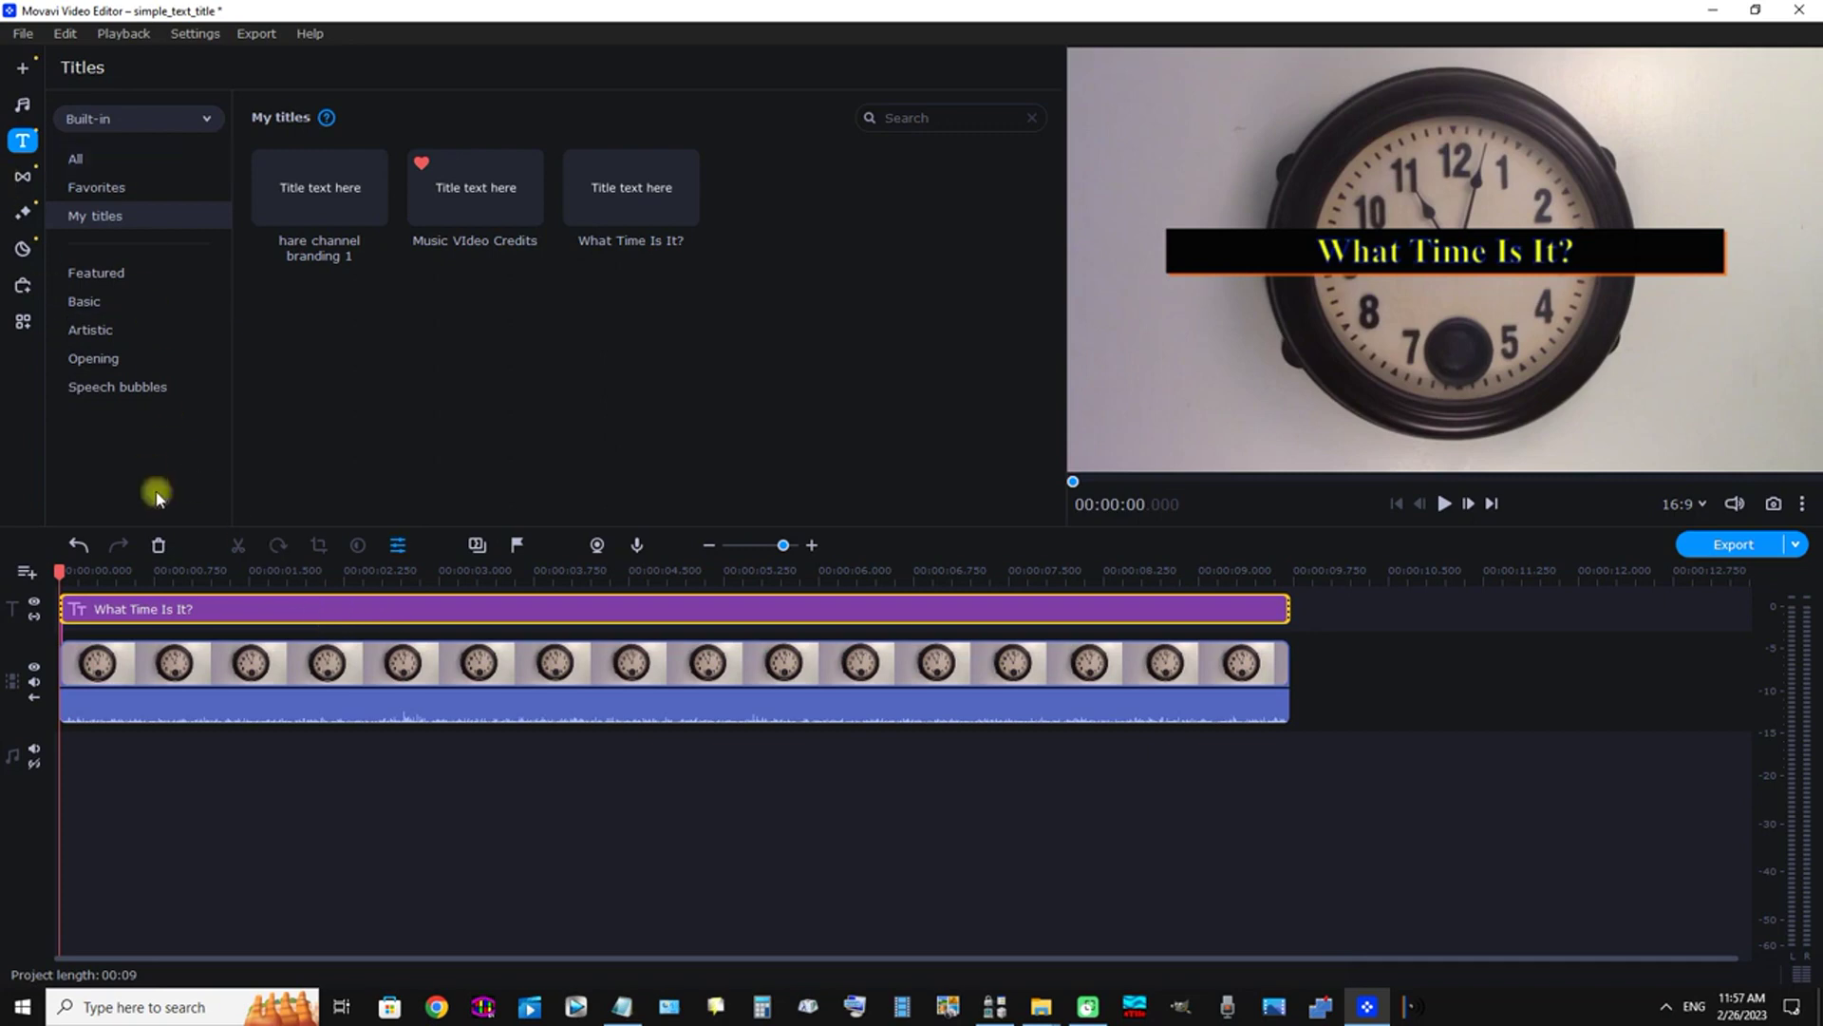
{"action": "right_click", "coordinate": [354, 617]}
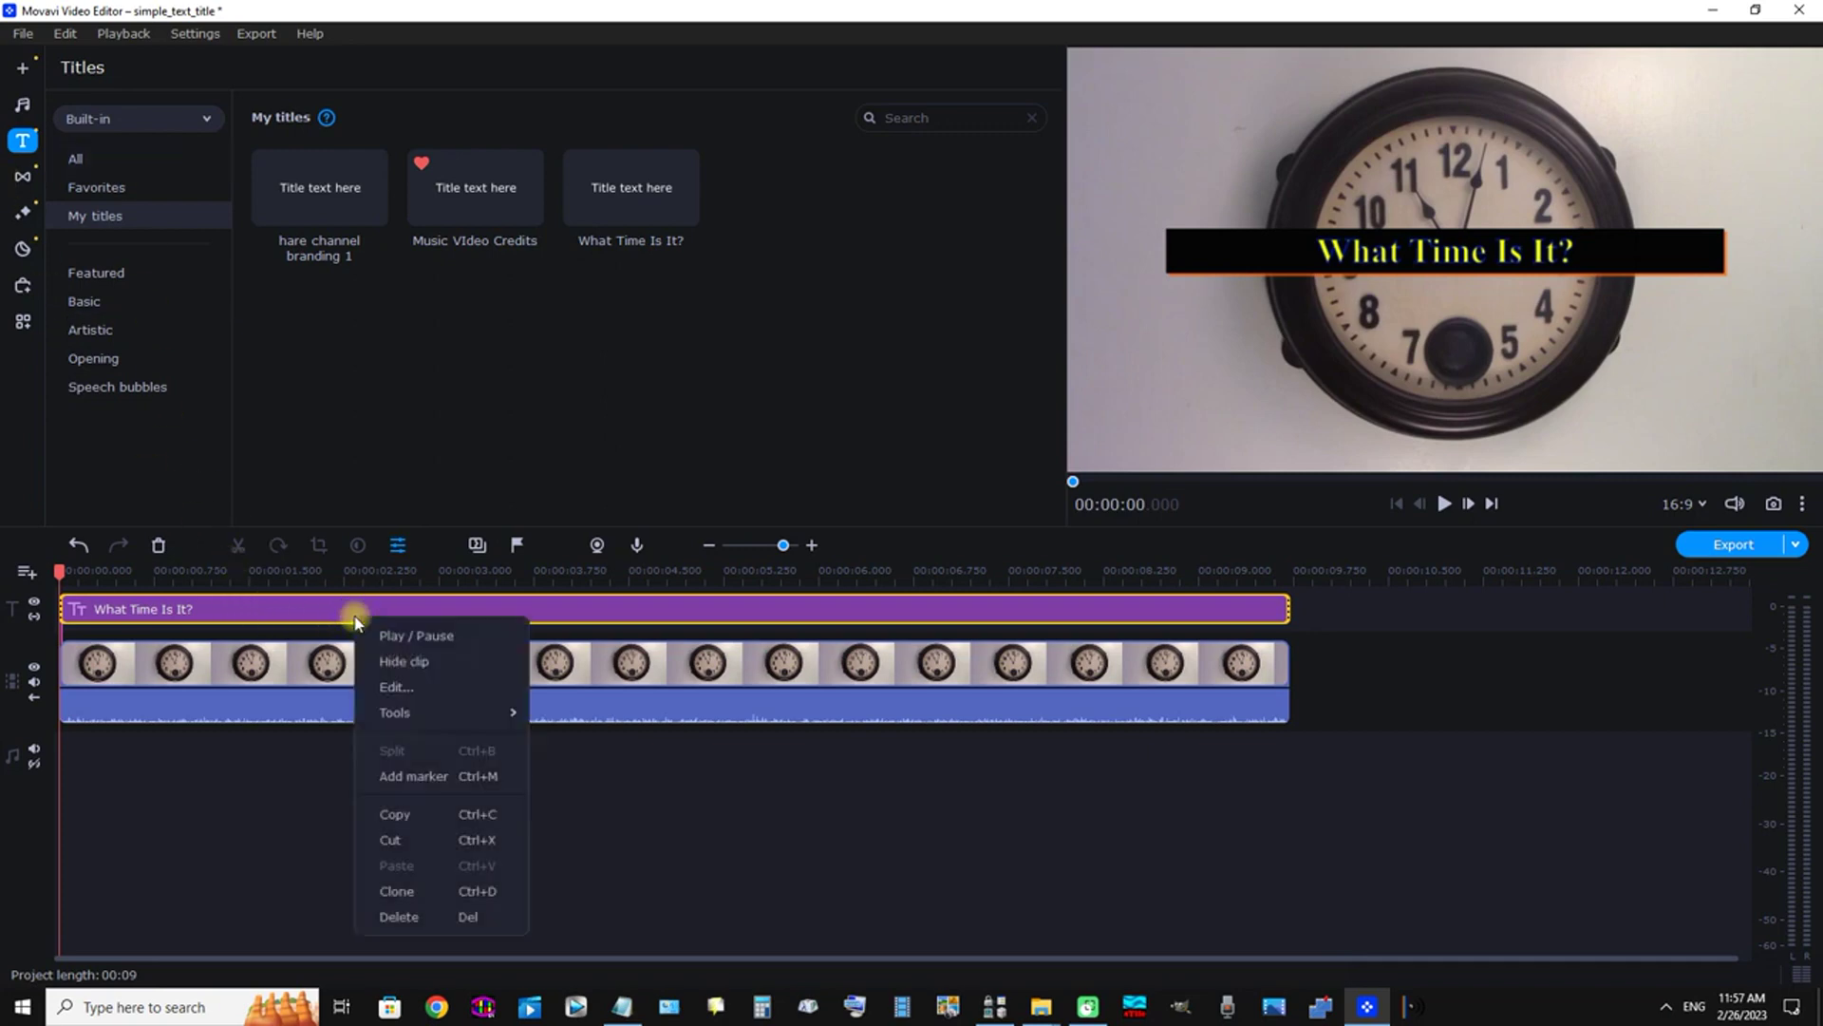
{"action": "left_click", "coordinate": [402, 548]}
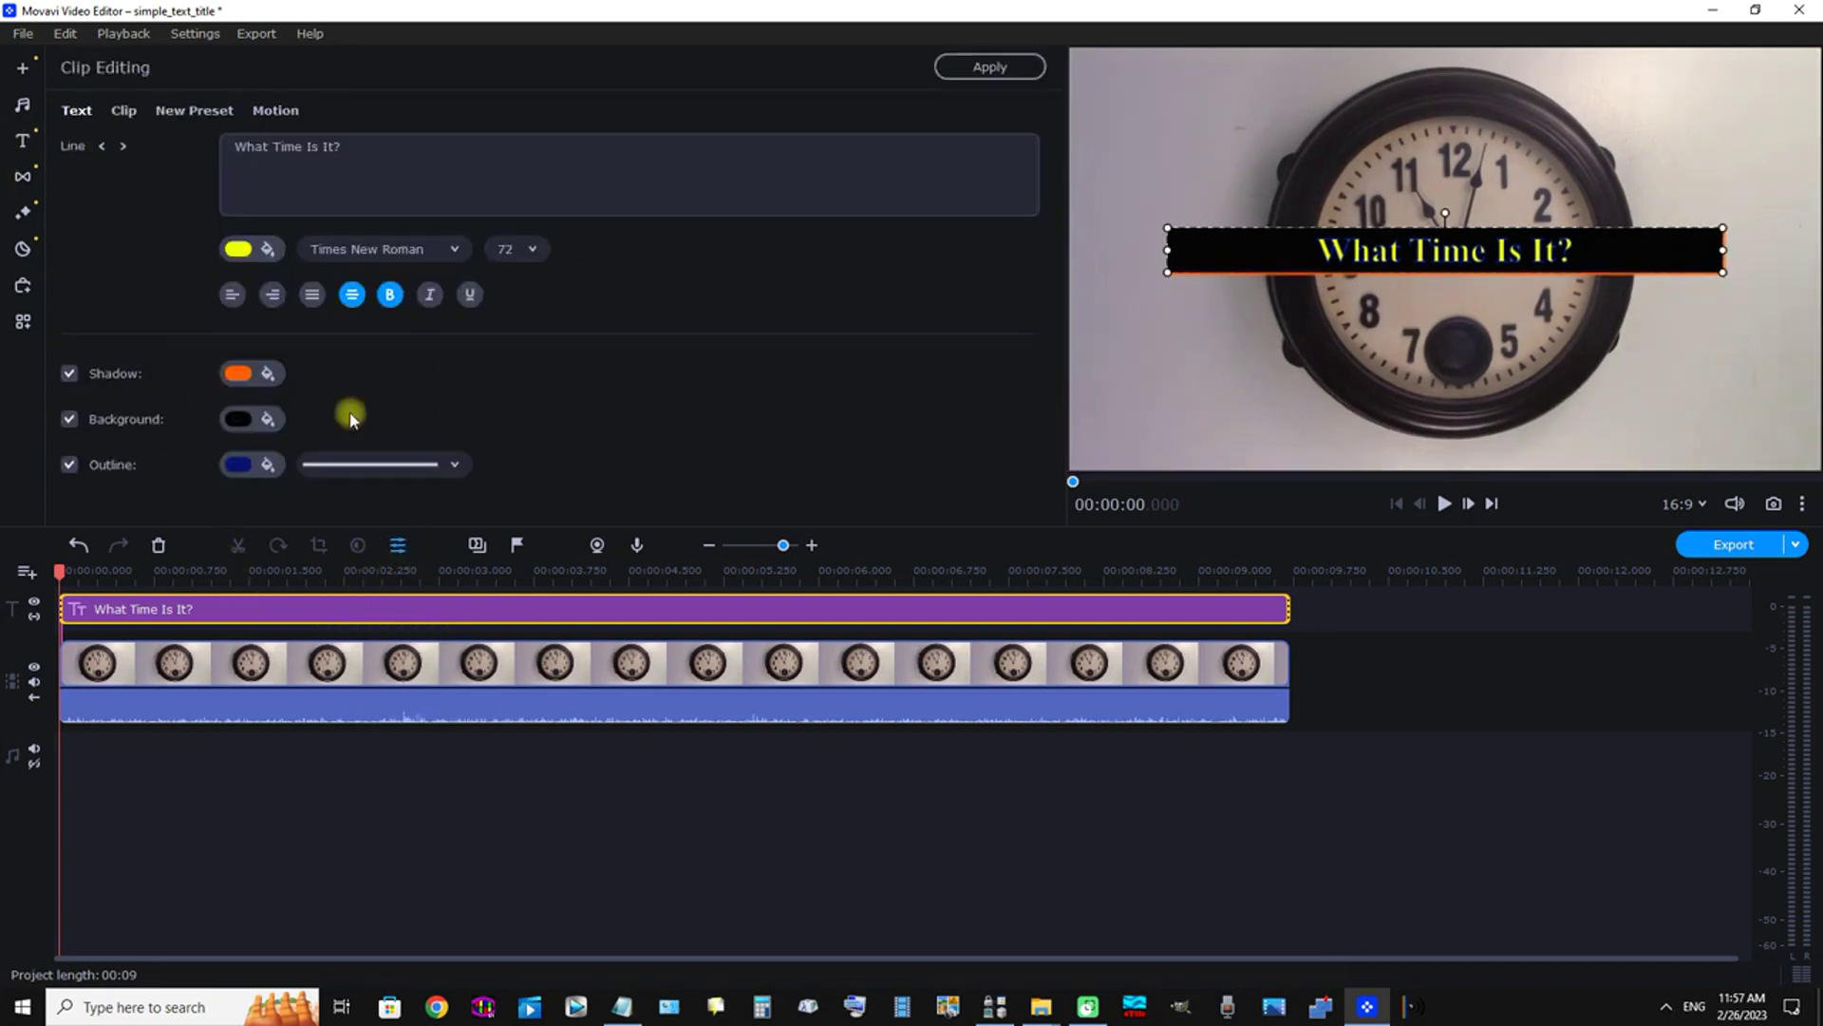
{"action": "left_click", "coordinate": [217, 112]}
{"action": "left_click", "coordinate": [304, 192]}
{"action": "triple_click", "coordinate": [313, 196]}
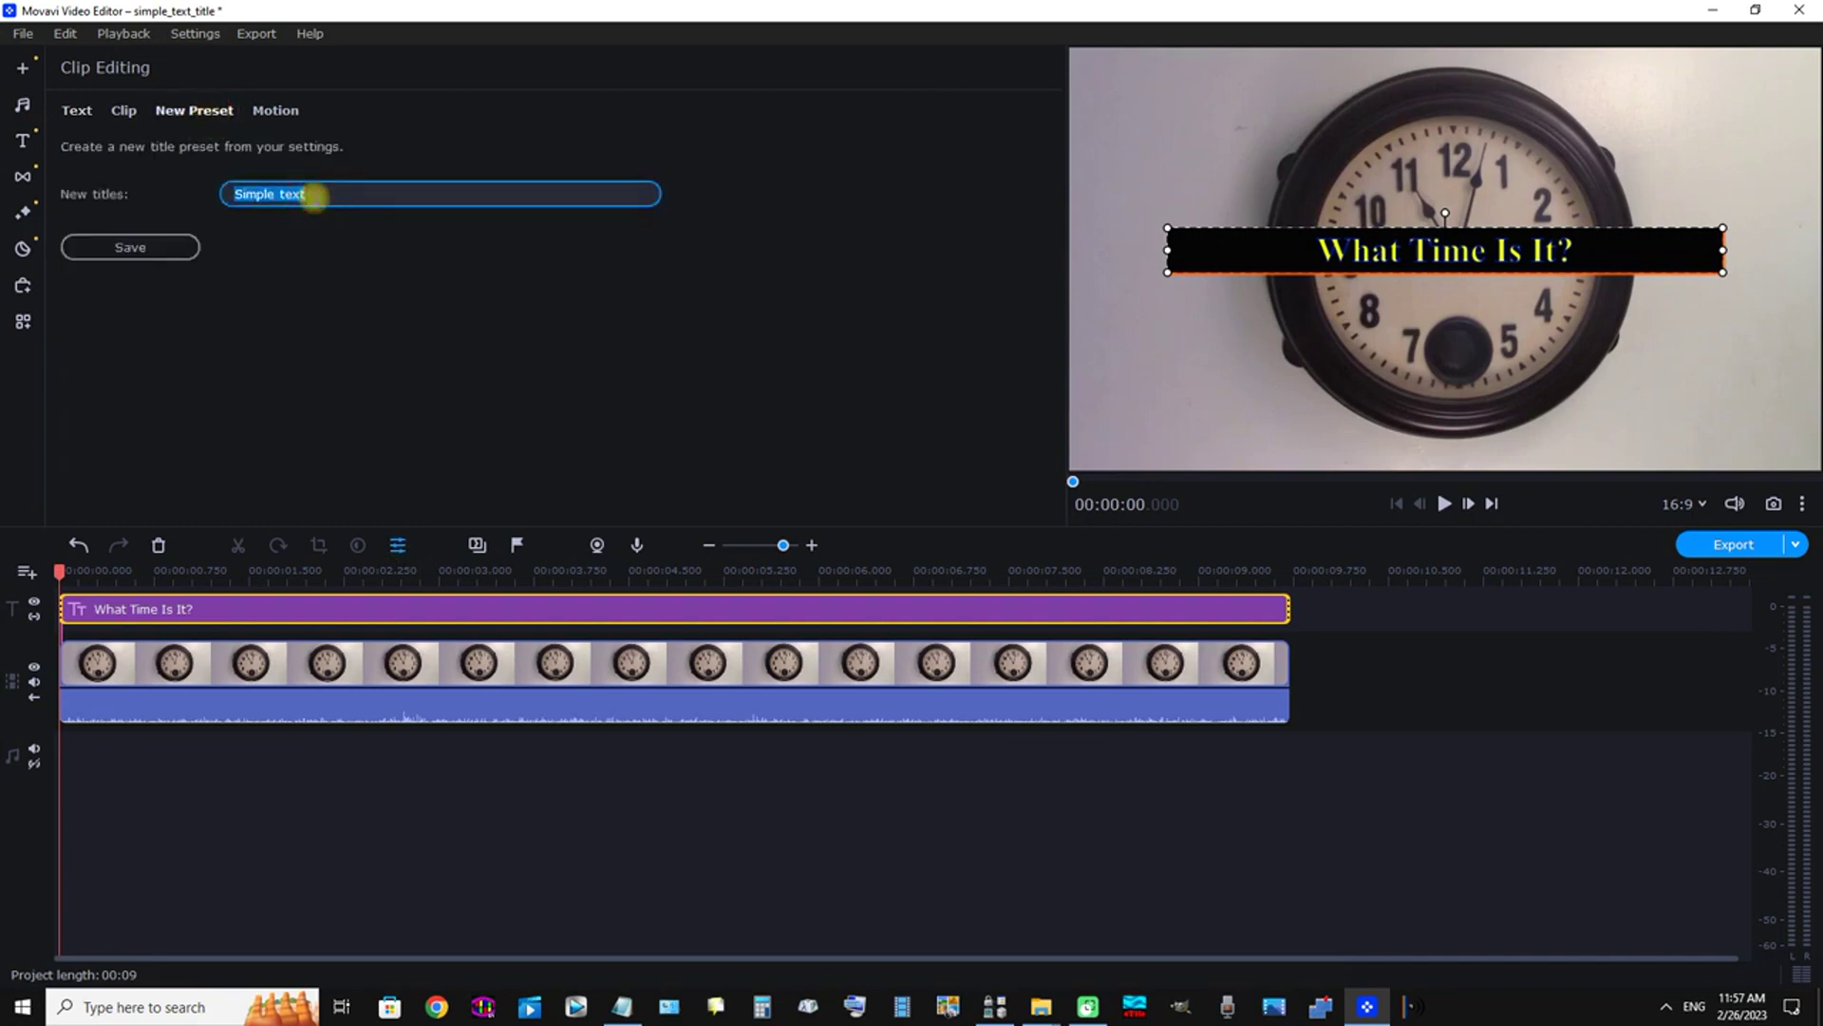
{"action": "type", "text": "w"}
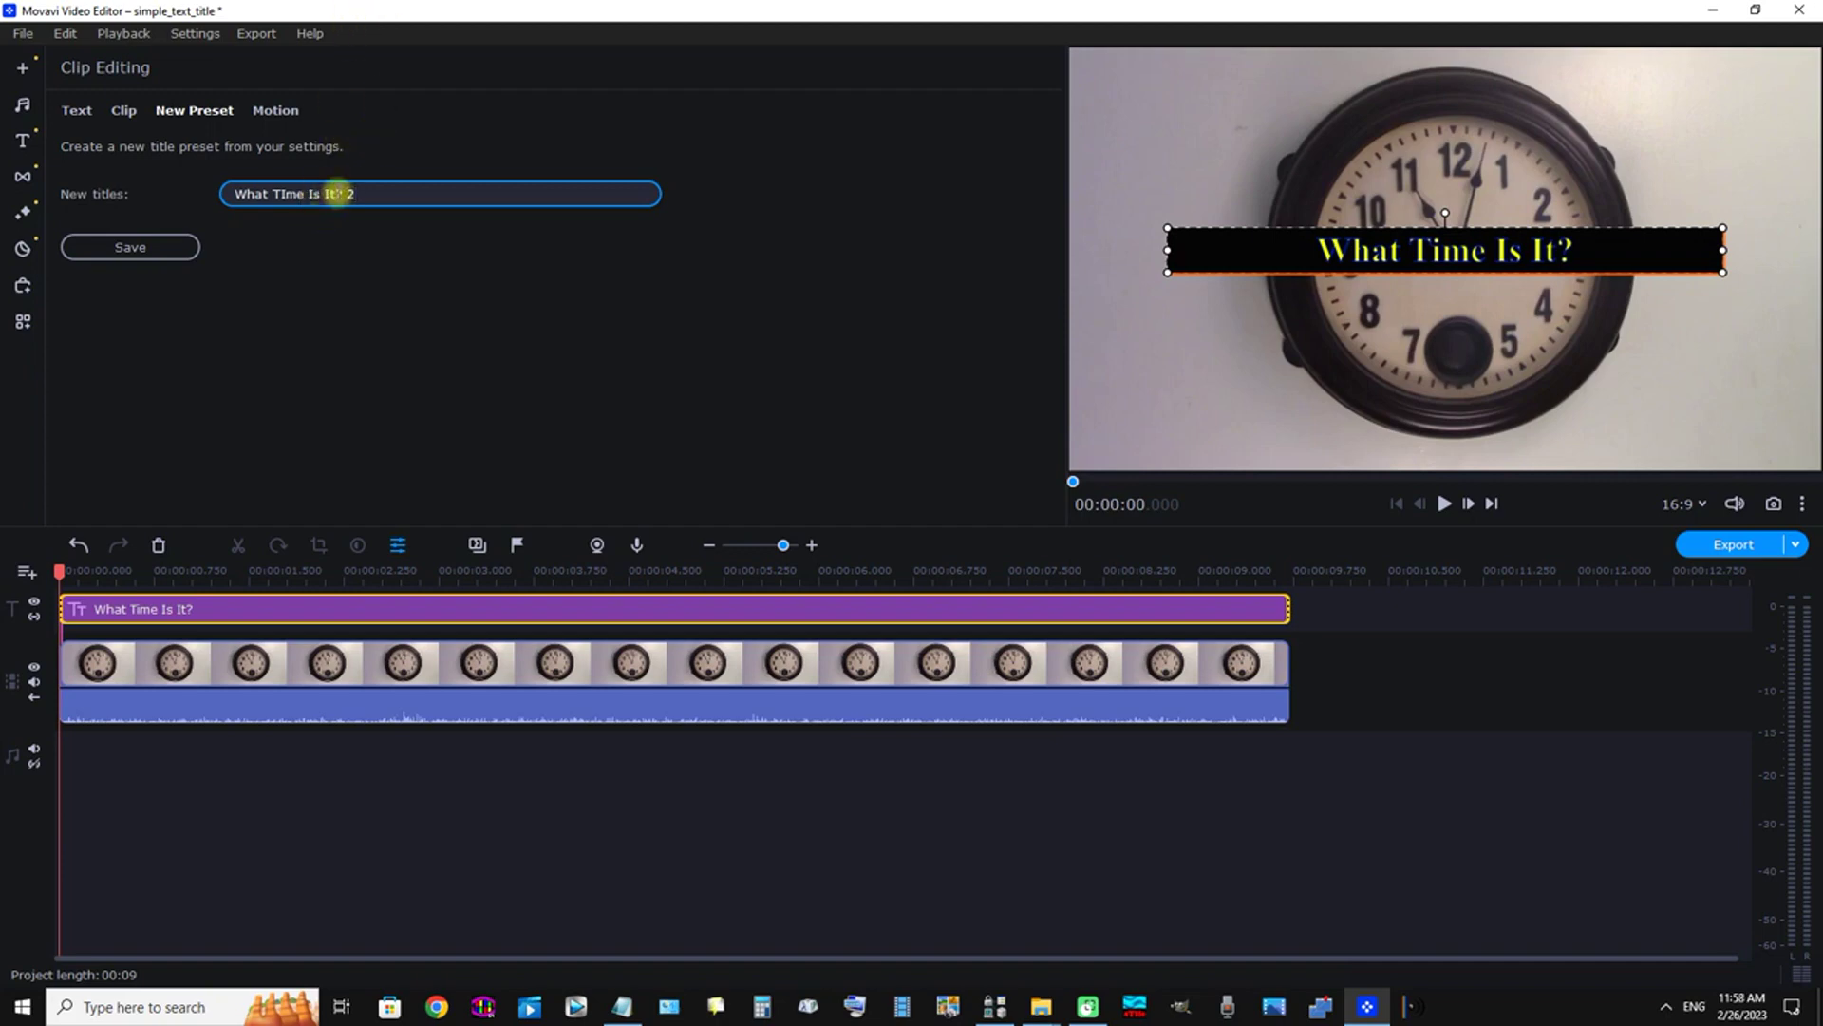
{"action": "left_click", "coordinate": [127, 246]}
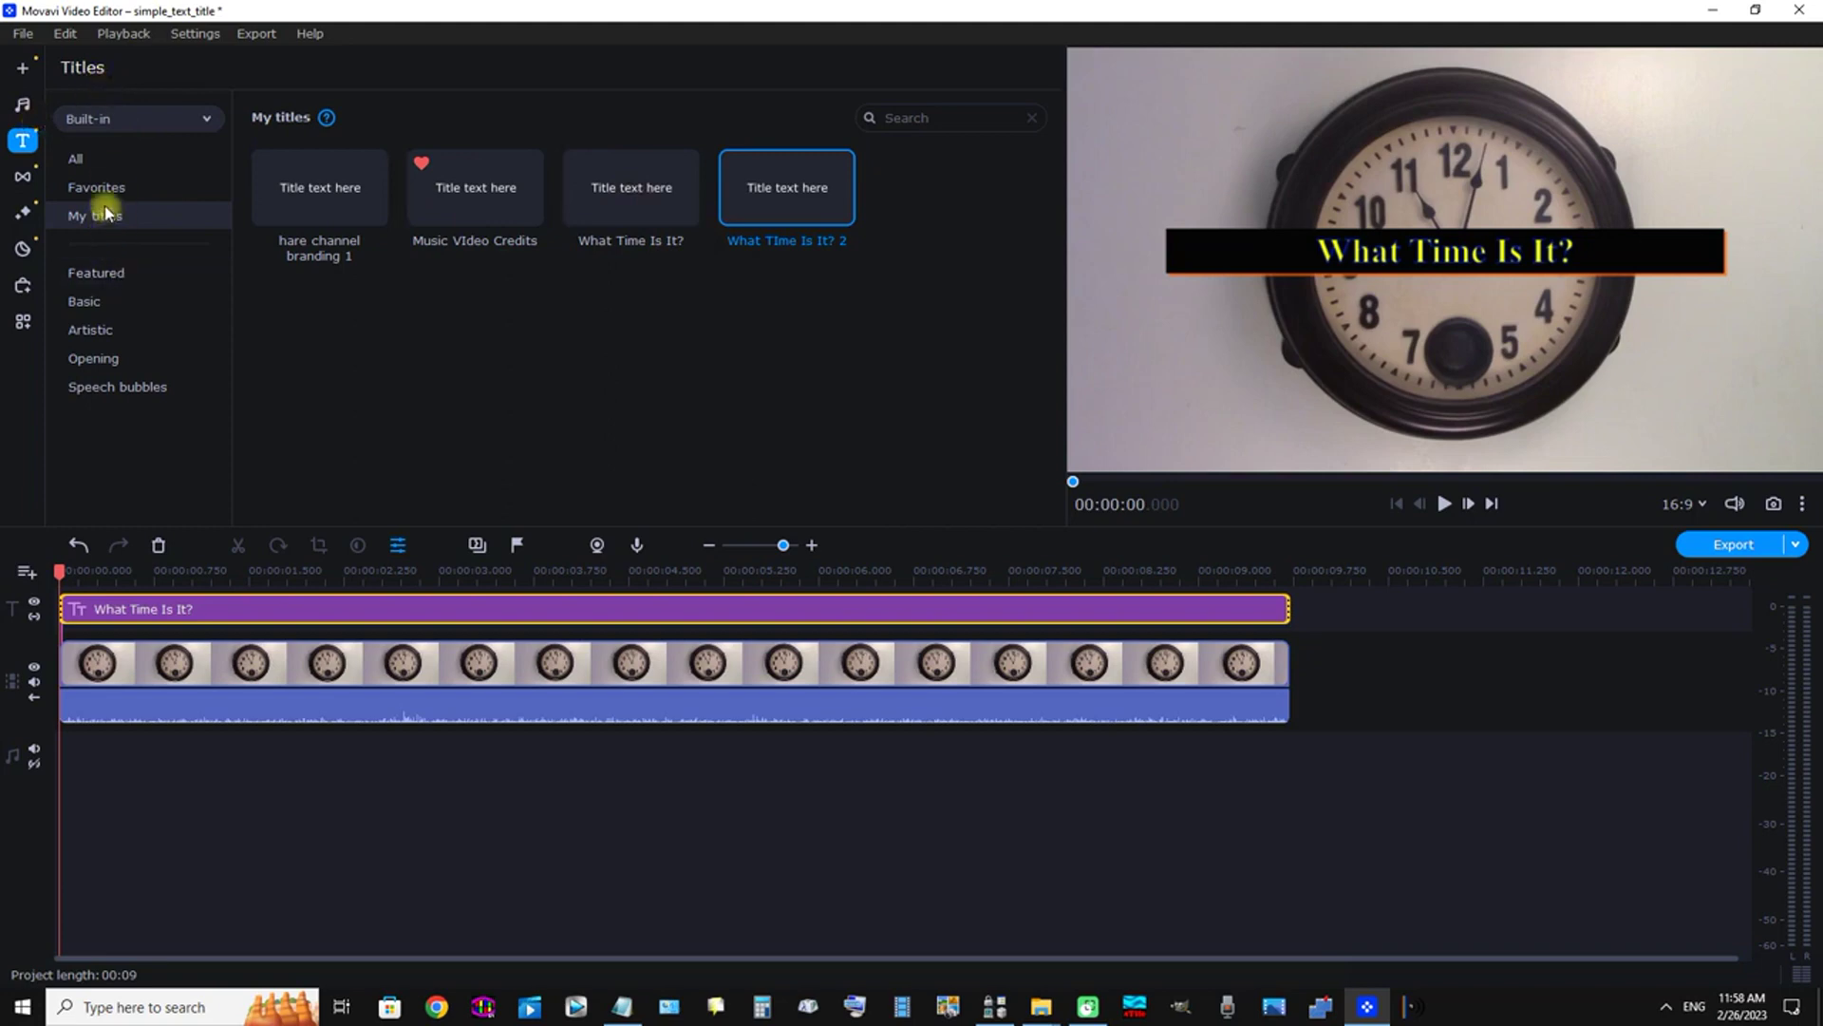
{"action": "left_click", "coordinate": [104, 116]}
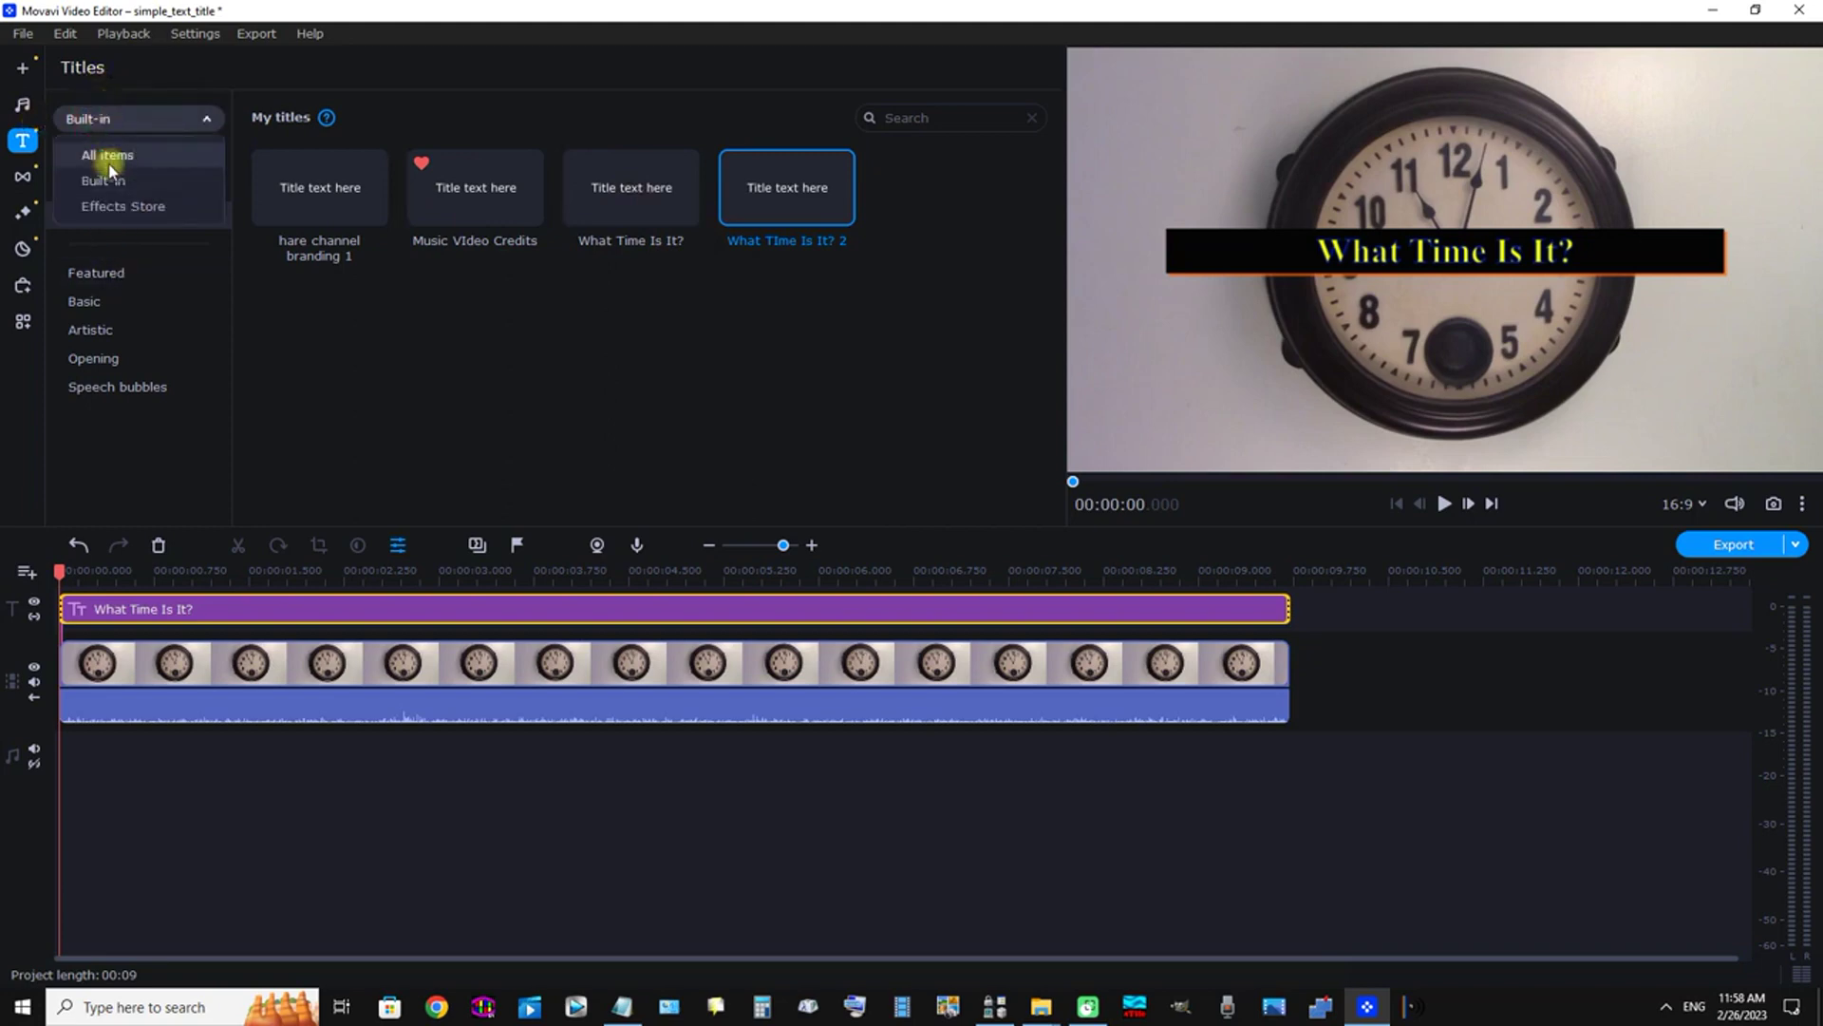
{"action": "left_click", "coordinate": [116, 187]}
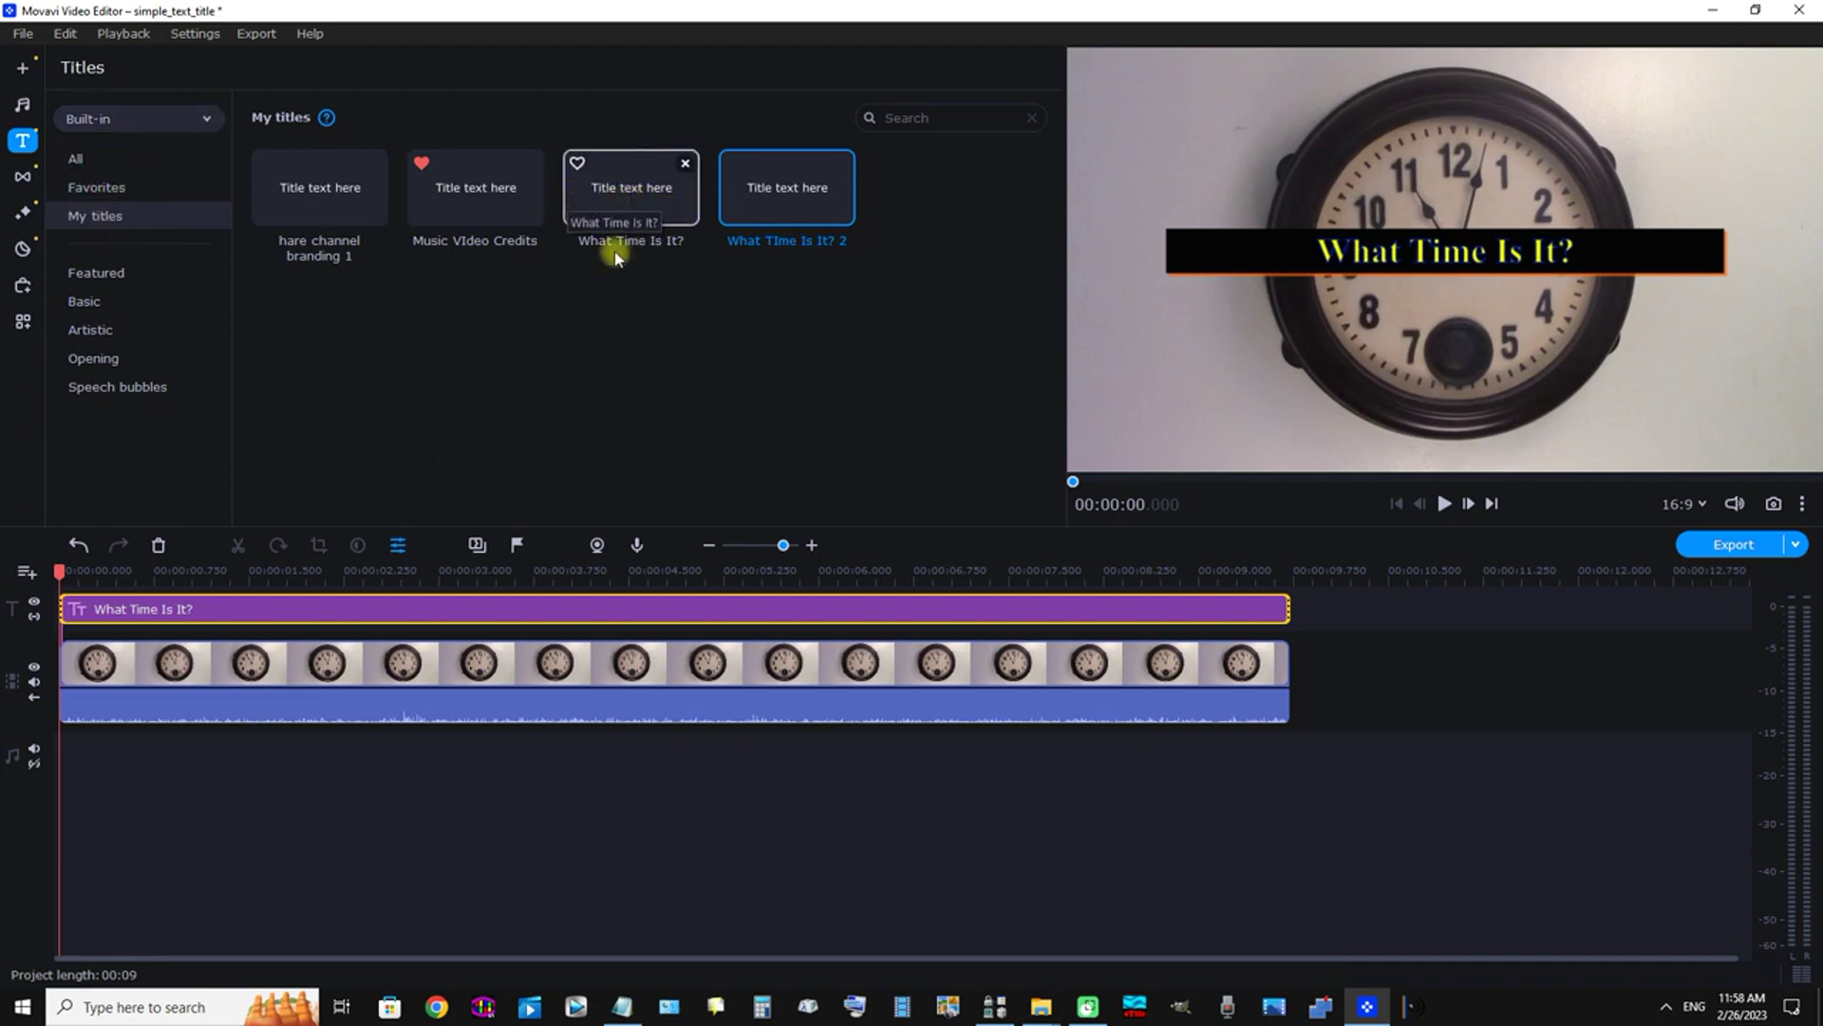
{"action": "left_click", "coordinate": [653, 221]}
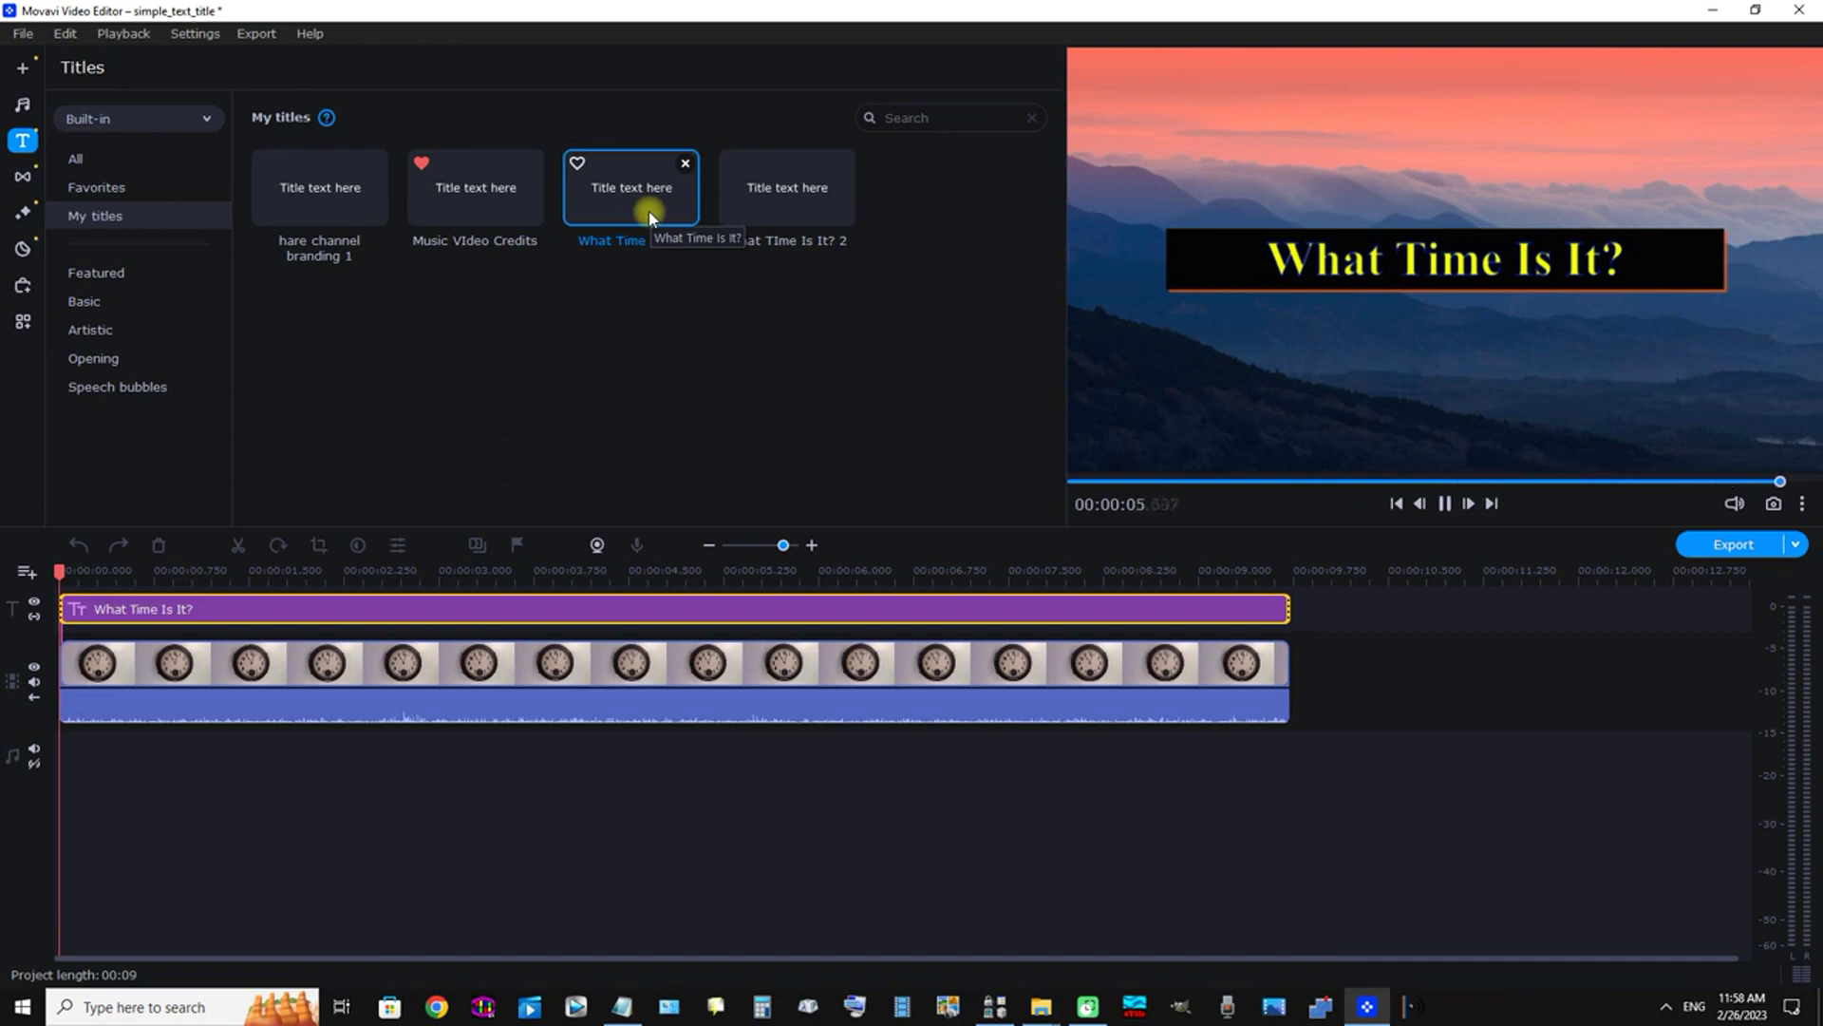
{"action": "left_click", "coordinate": [802, 198]}
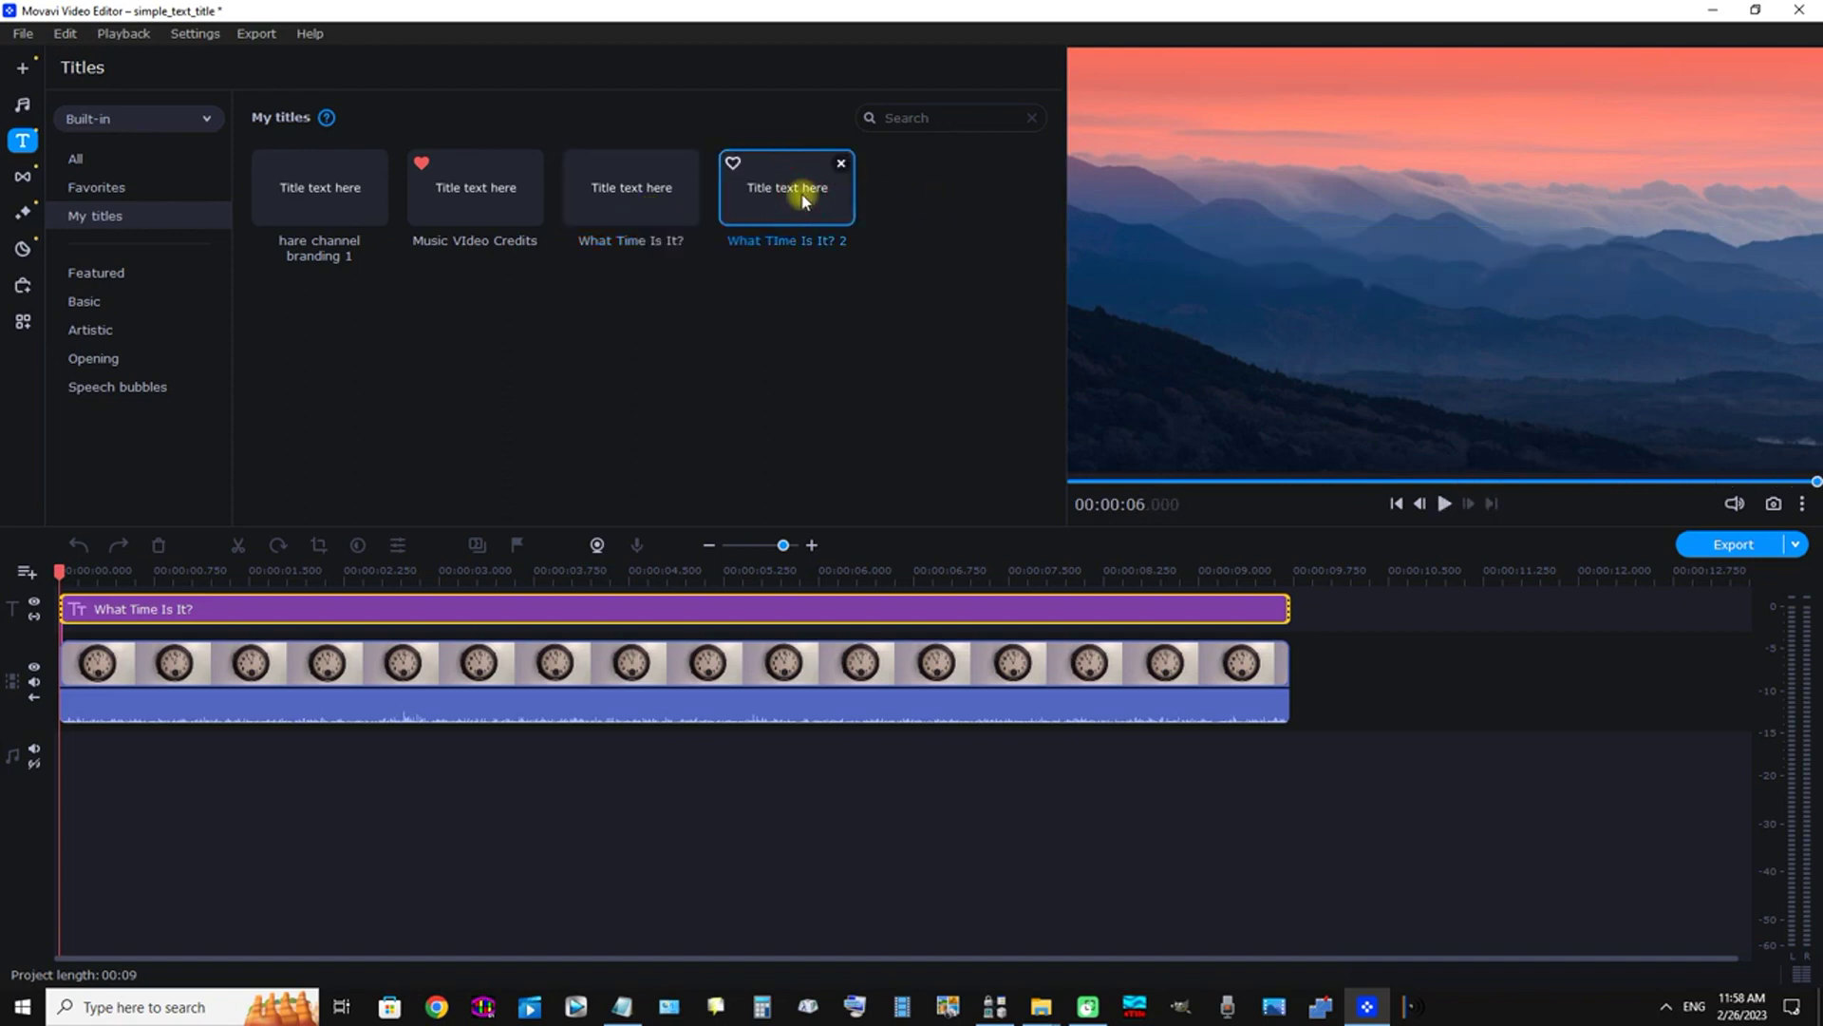